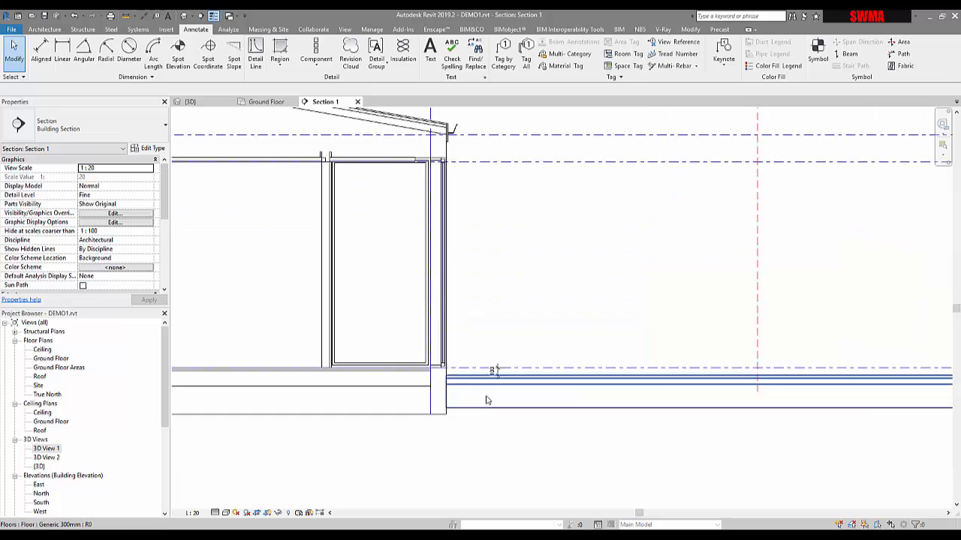
# - Examine the layers and height offset of the Generic 300mm floor outside the building in Section 1
pyautogui.click(463, 384)
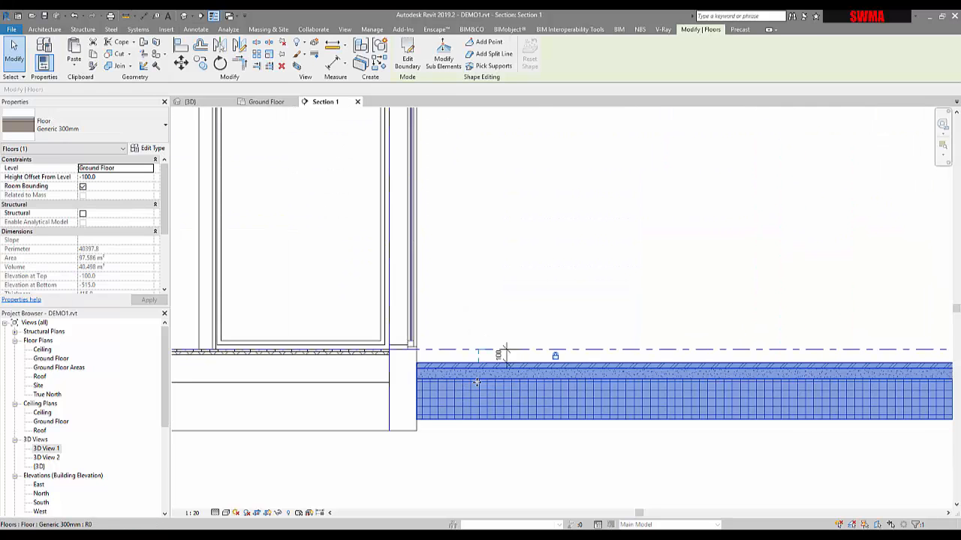
pyautogui.scroll(2, 463, 379)
pyautogui.scroll(-3, 464, 367)
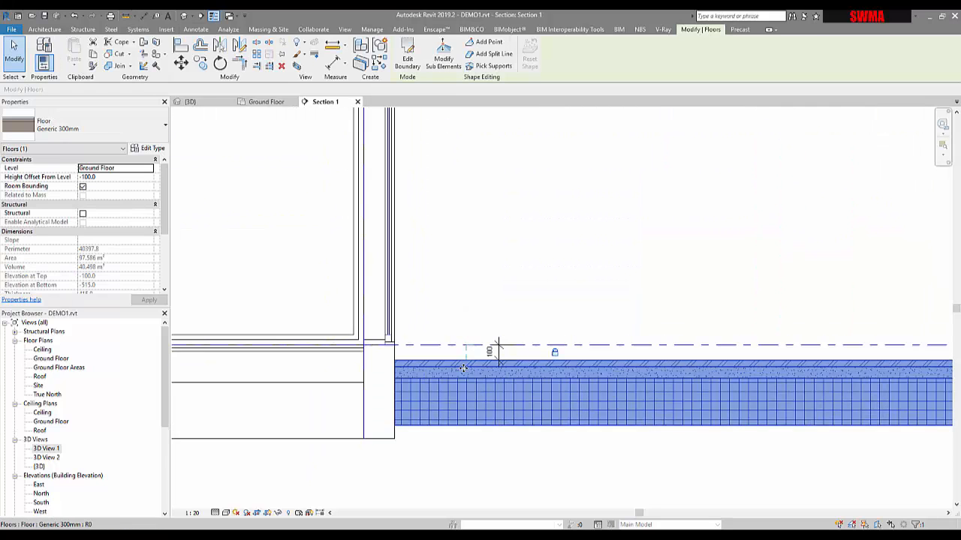
pyautogui.press('Escape')
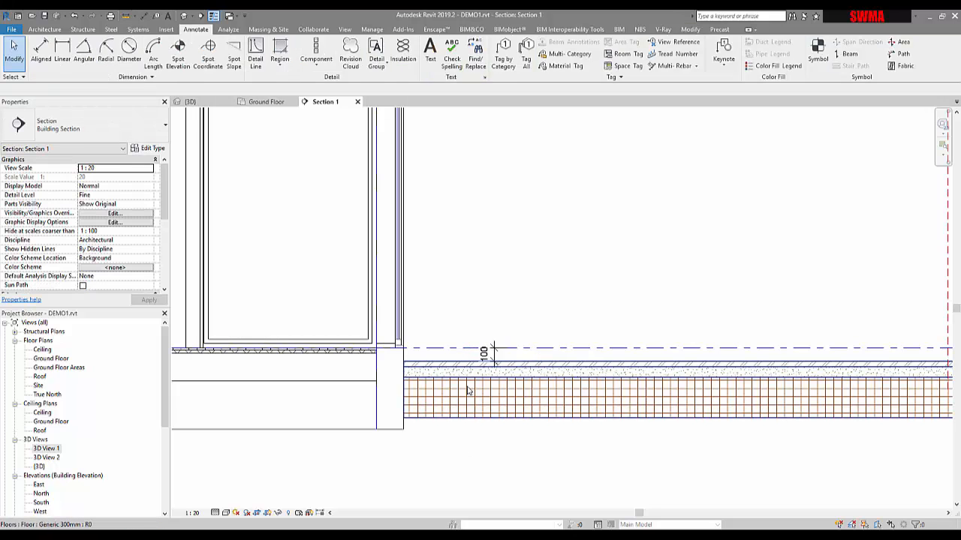
pyautogui.click(465, 389)
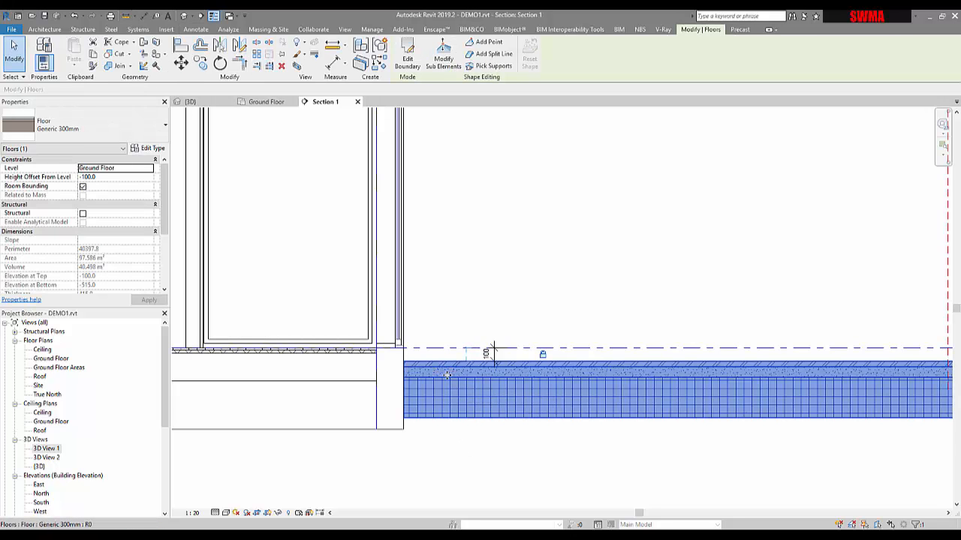
pyautogui.scroll(1, 447, 375)
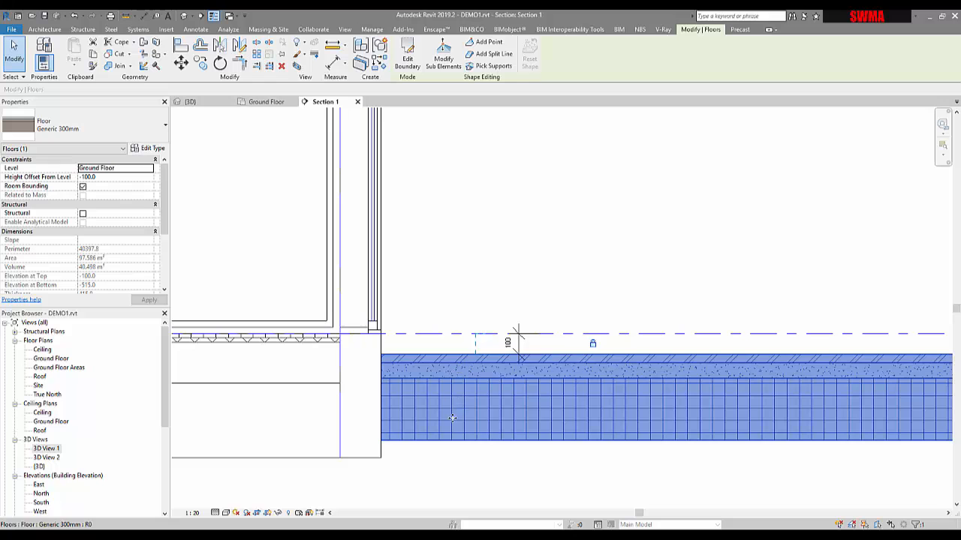
pyautogui.scroll(-2, 458, 435)
pyautogui.press('Escape')
pyautogui.scroll(-2, 455, 450)
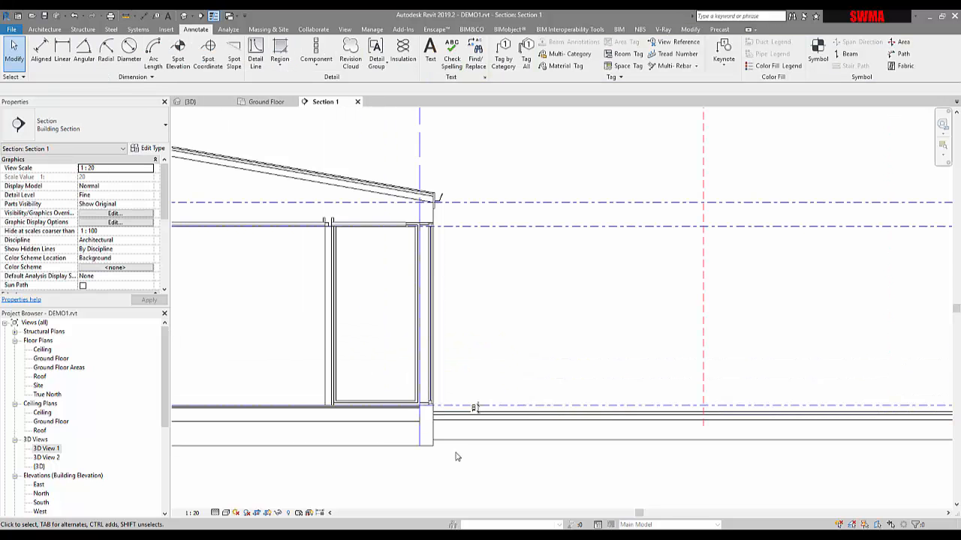
# - On the Ground Floor plan, draw a horizontal section through the Single Car Storage Workshop room and open its view
pyautogui.click(264, 102)
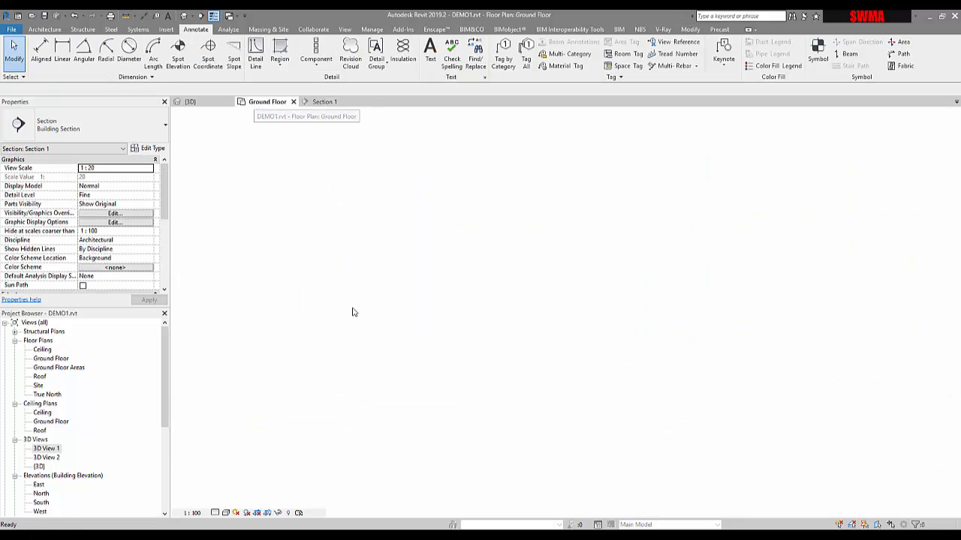
pyautogui.scroll(1, 455, 334)
pyautogui.moveTo(456, 335); pyautogui.dragTo(451, 321, button='middle')
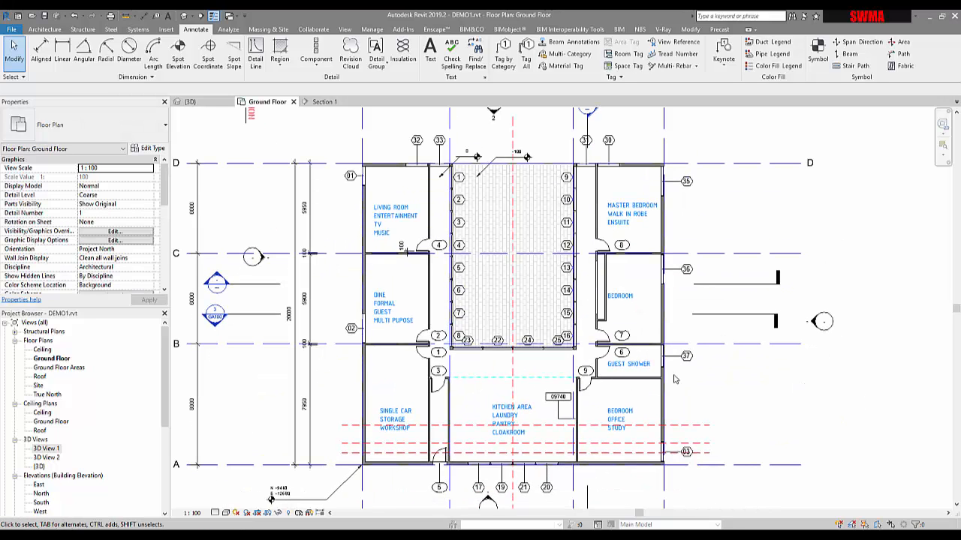
pyautogui.moveTo(453, 364); pyautogui.dragTo(481, 336, button='middle')
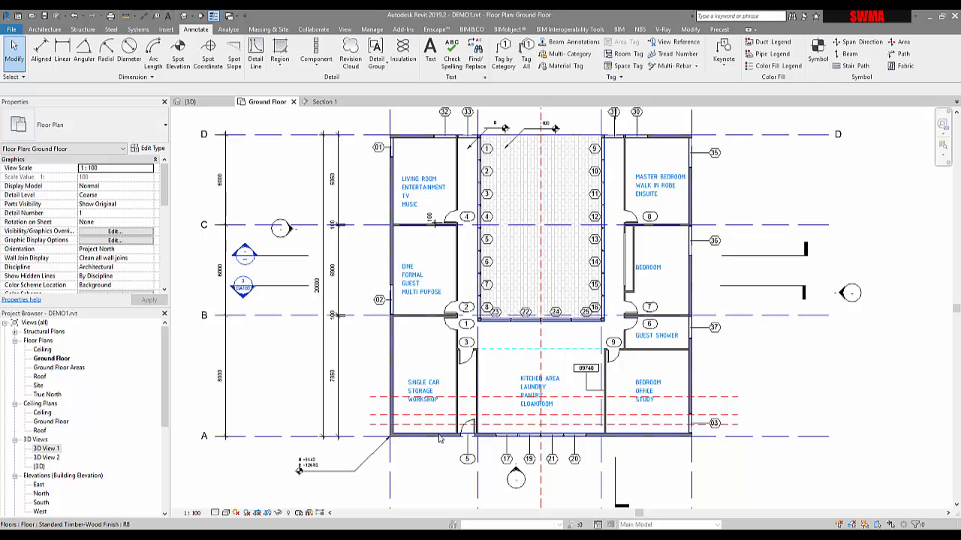
pyautogui.click(284, 263)
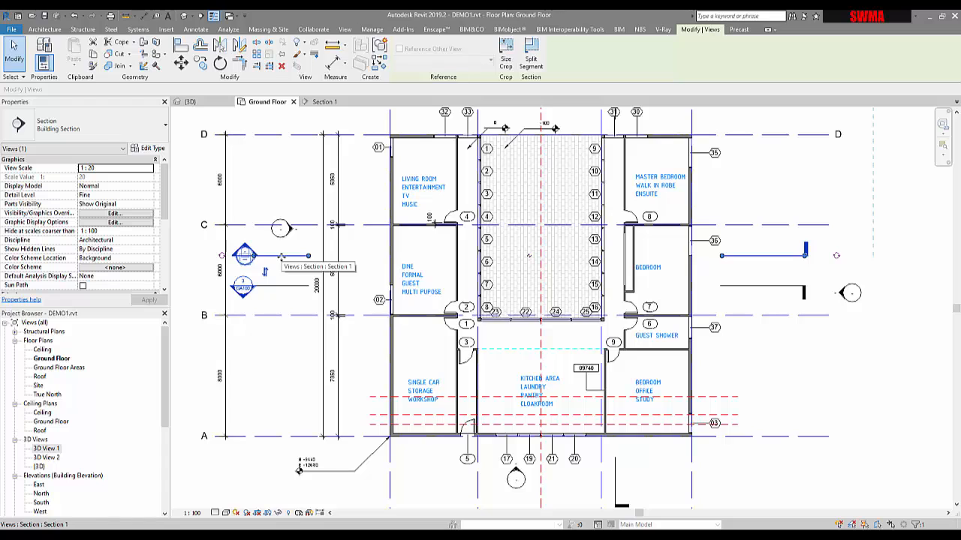
pyautogui.click(201, 15)
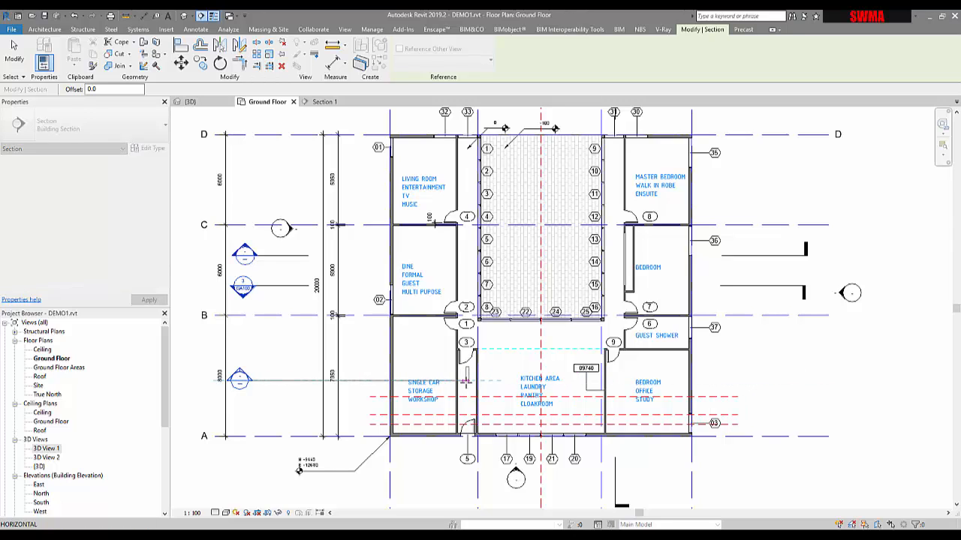
pyautogui.click(466, 381)
pyautogui.rightClick(478, 383)
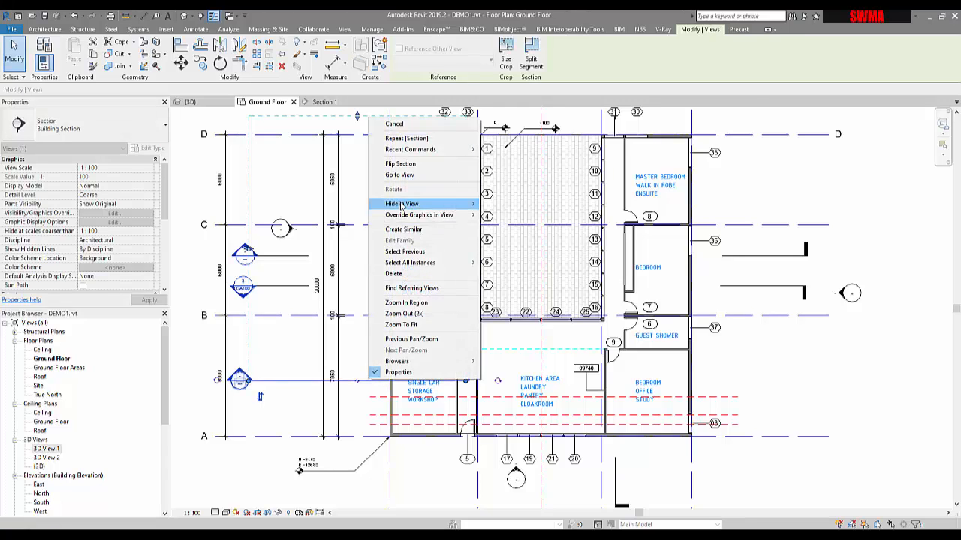
pyautogui.click(400, 175)
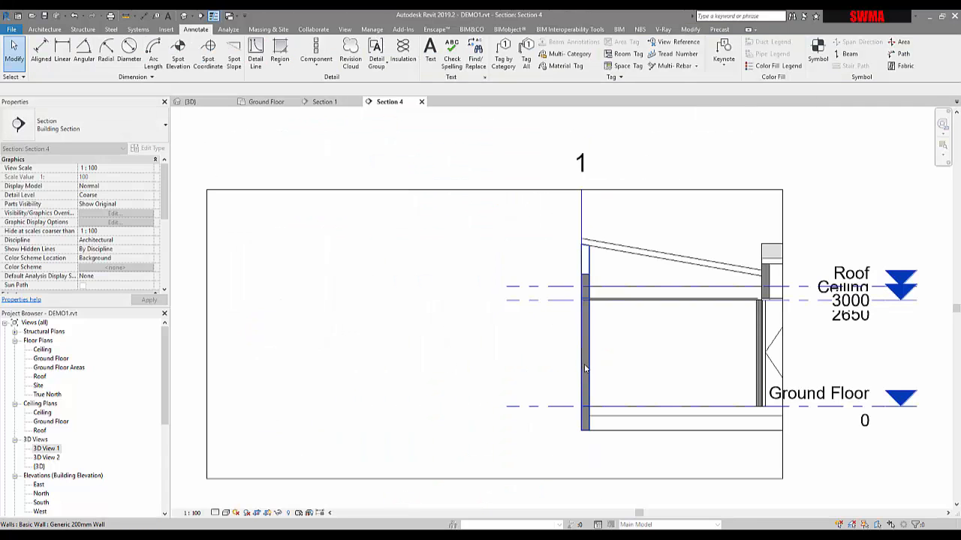
# - Pull the new section's left crop edge in towards the exterior wall and extend its right edge to include the full door
pyautogui.scroll(-3, 584, 368)
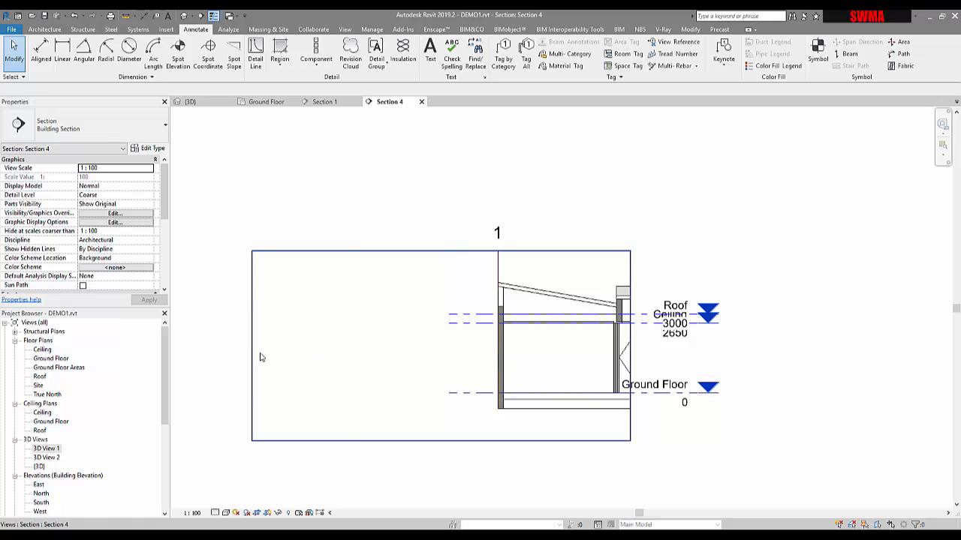
pyautogui.click(253, 345)
pyautogui.moveTo(253, 346); pyautogui.dragTo(448, 347)
pyautogui.scroll(2, 623, 345)
pyautogui.scroll(2, 622, 352)
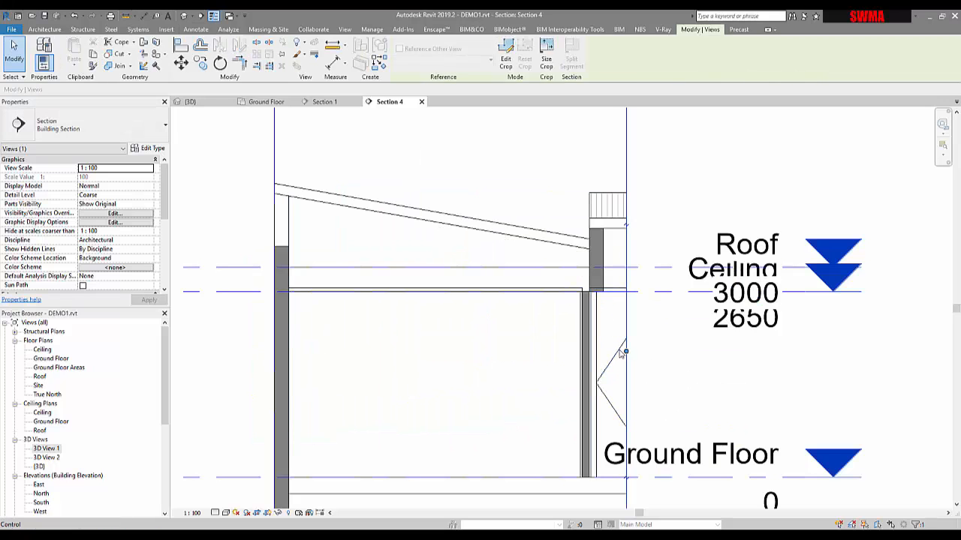
pyautogui.moveTo(626, 352); pyautogui.dragTo(665, 353)
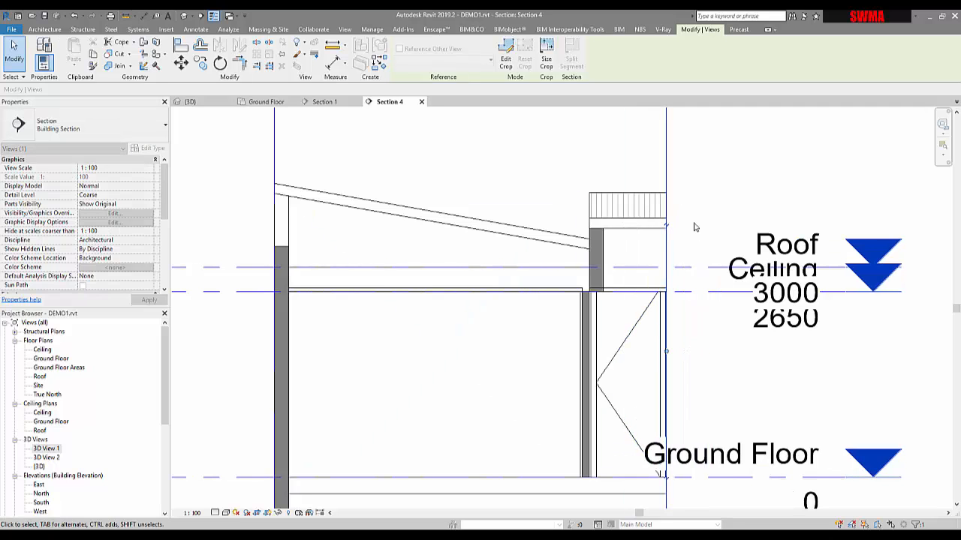
# - Inspect the junction of the upper Generic 200mm wall, the 100mm partition and the ceiling beside the door
pyautogui.scroll(2, 598, 274)
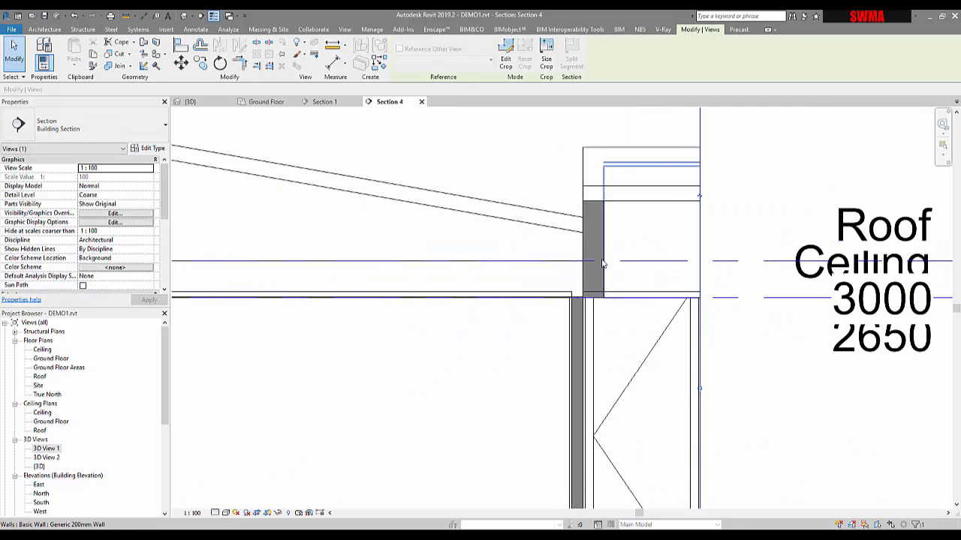
pyautogui.click(593, 314)
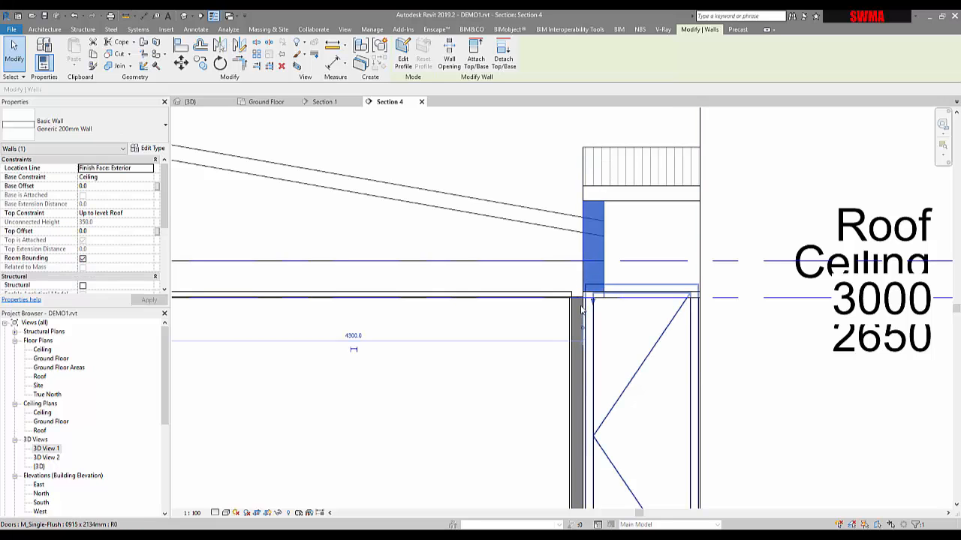
pyautogui.scroll(-1, 579, 312)
pyautogui.scroll(-1, 582, 316)
pyautogui.click(603, 316)
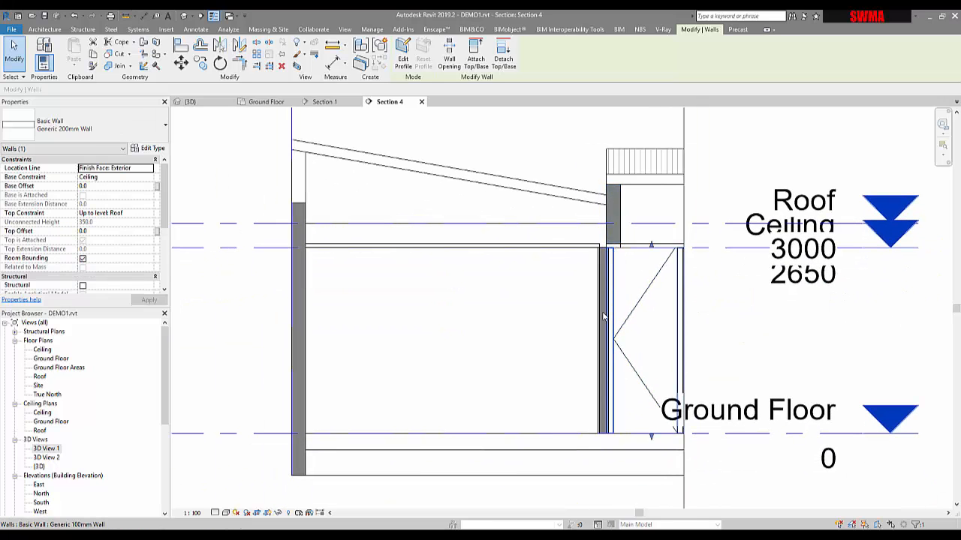
pyautogui.press('Escape')
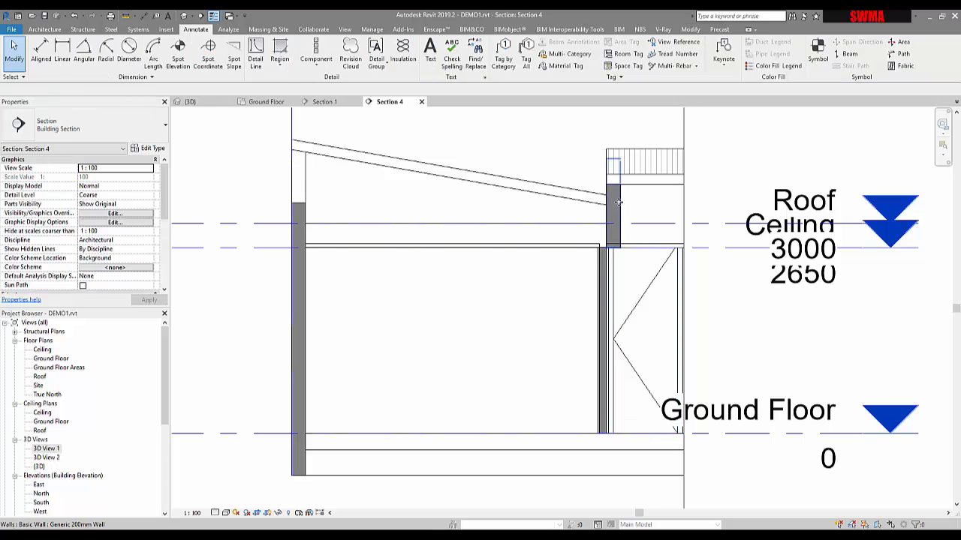
pyautogui.click(616, 202)
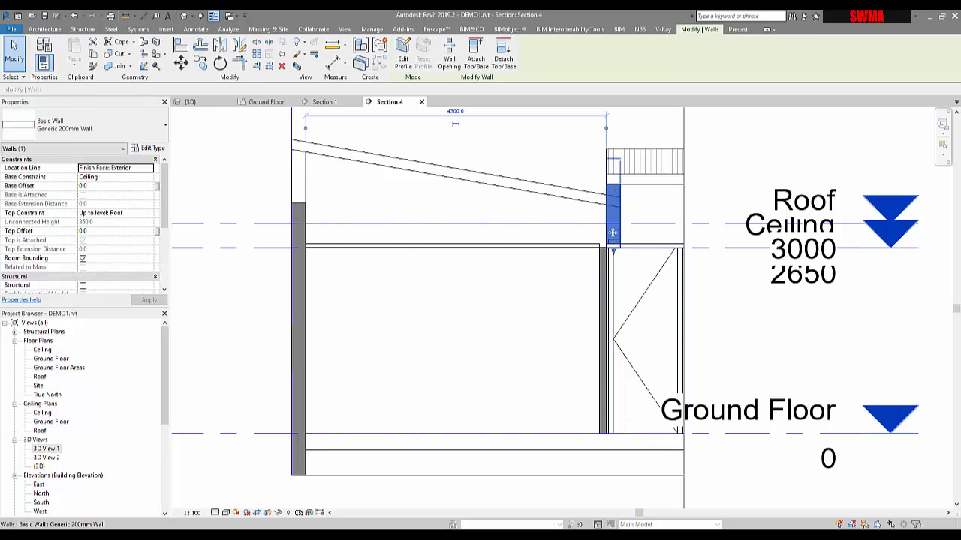
pyautogui.click(627, 240)
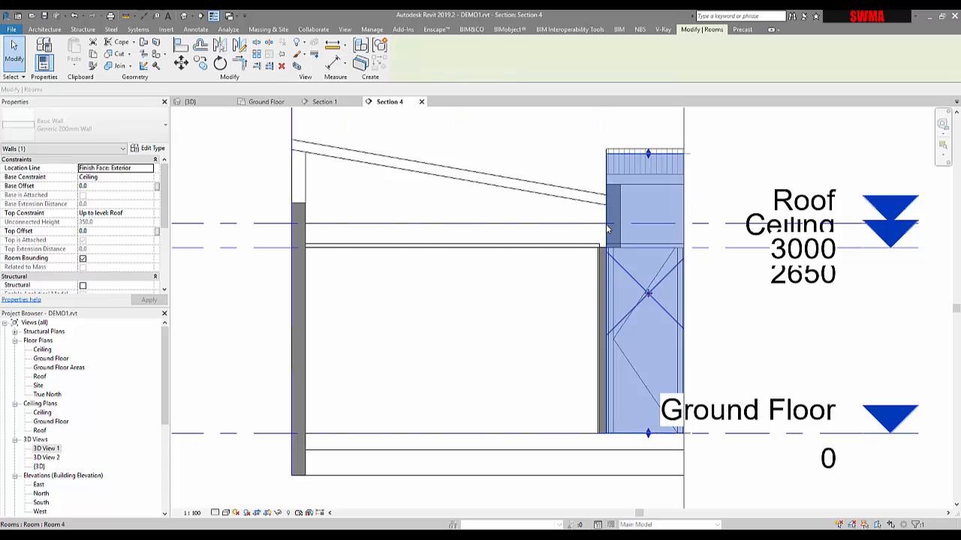
pyautogui.press('Escape')
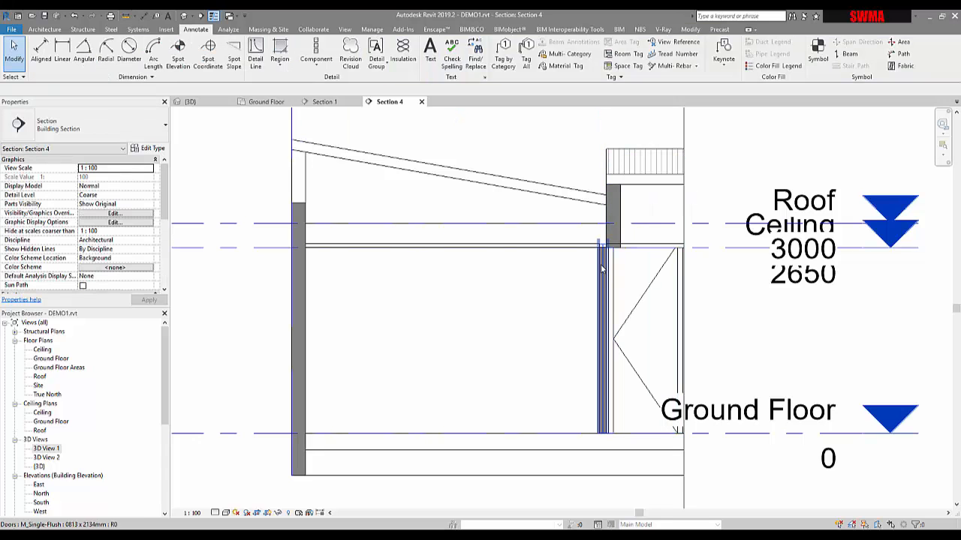
pyautogui.scroll(2, 602, 270)
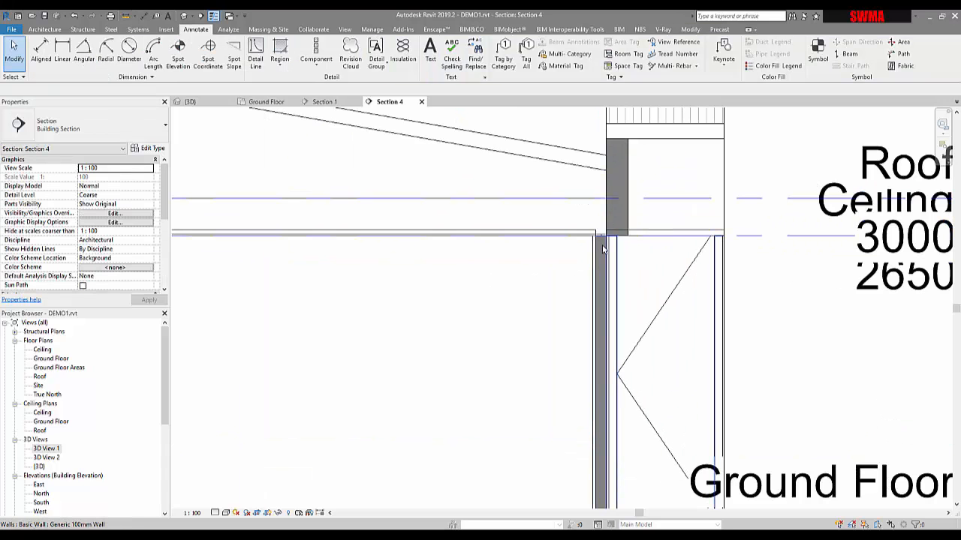
pyautogui.scroll(-3, 600, 252)
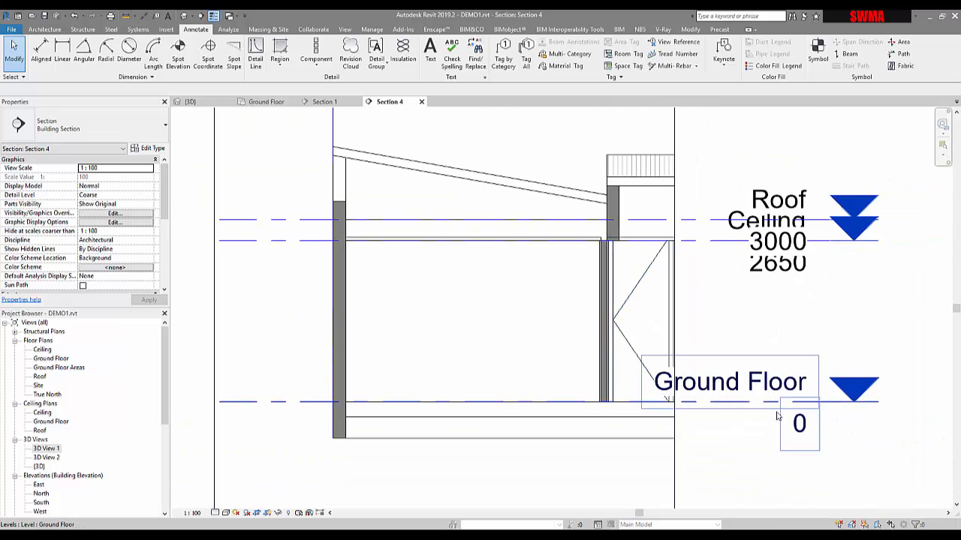
# - Extend the Roof, Ceiling and Ground Floor level heads farther out from the section's crop boundary
pyautogui.click(778, 416)
pyautogui.moveTo(820, 418); pyautogui.dragTo(626, 405, button='middle')
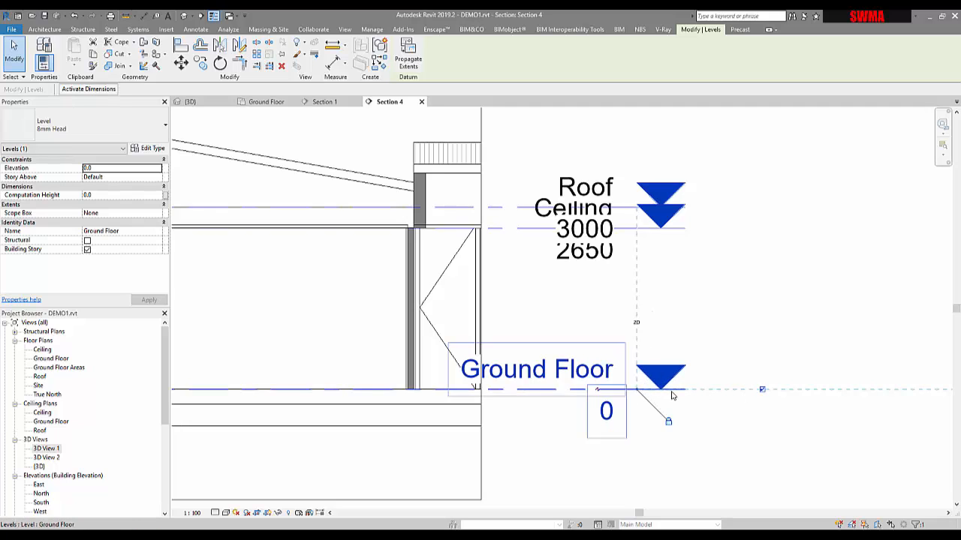
pyautogui.click(634, 257)
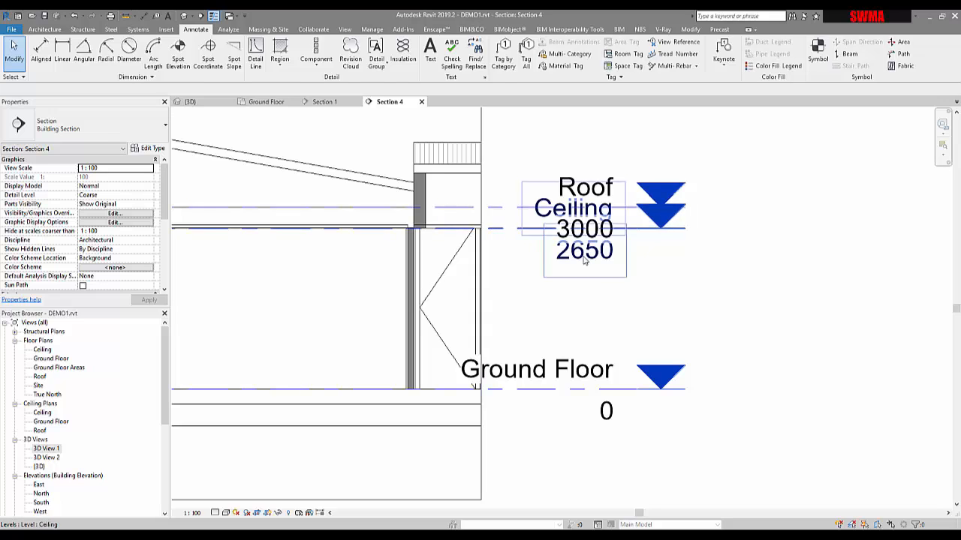
pyautogui.click(642, 240)
pyautogui.scroll(-3, 647, 306)
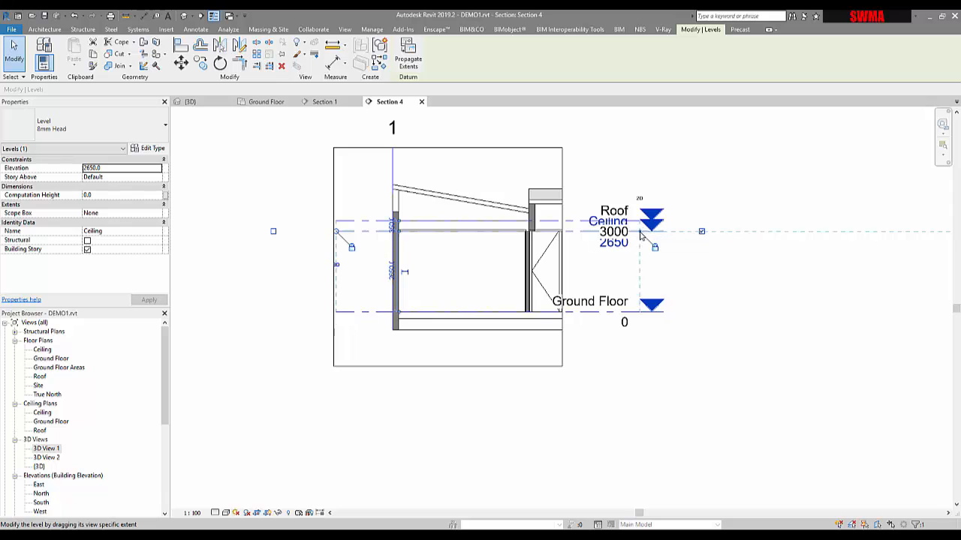
pyautogui.moveTo(670, 235); pyautogui.dragTo(677, 231)
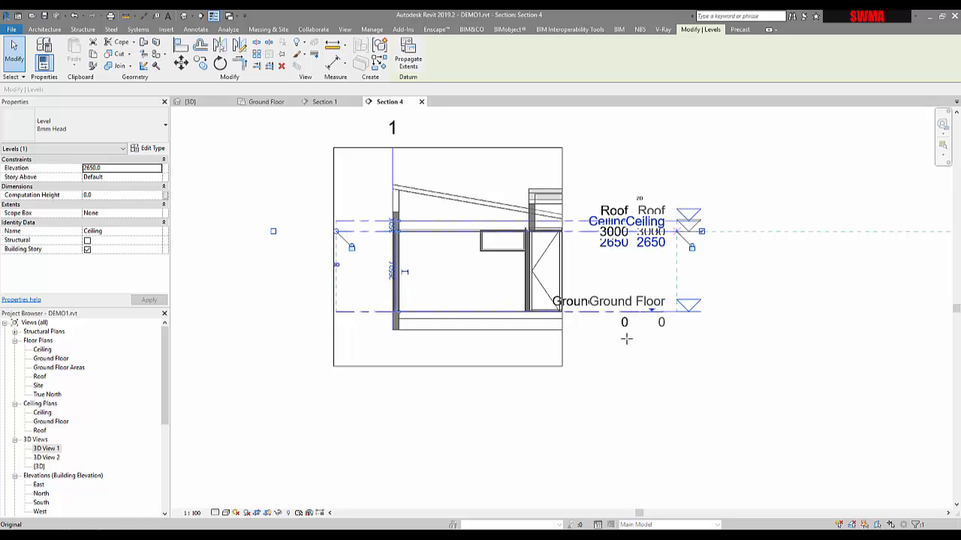
pyautogui.click(636, 408)
# - Set the section view's scale to 1:20 and its detail level to Fine
pyautogui.click(192, 512)
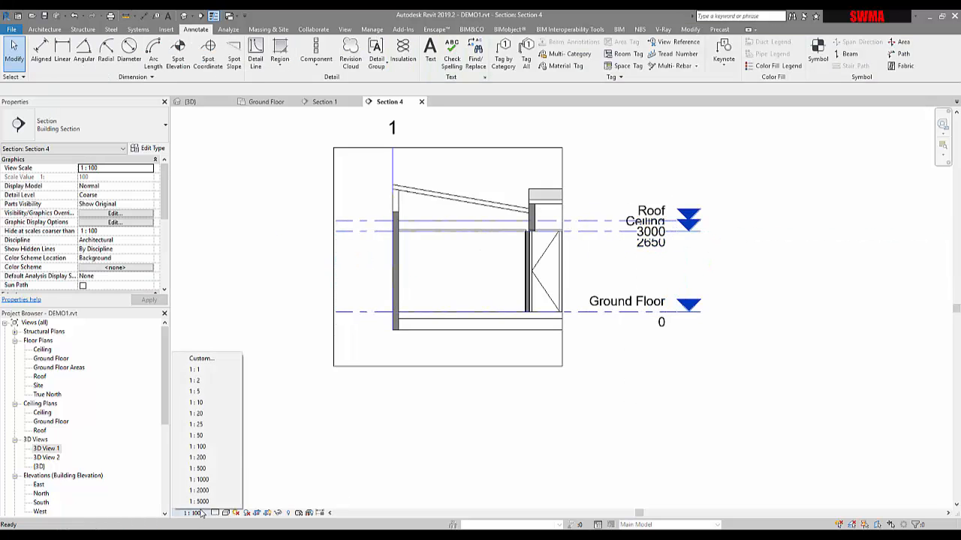
pyautogui.click(200, 415)
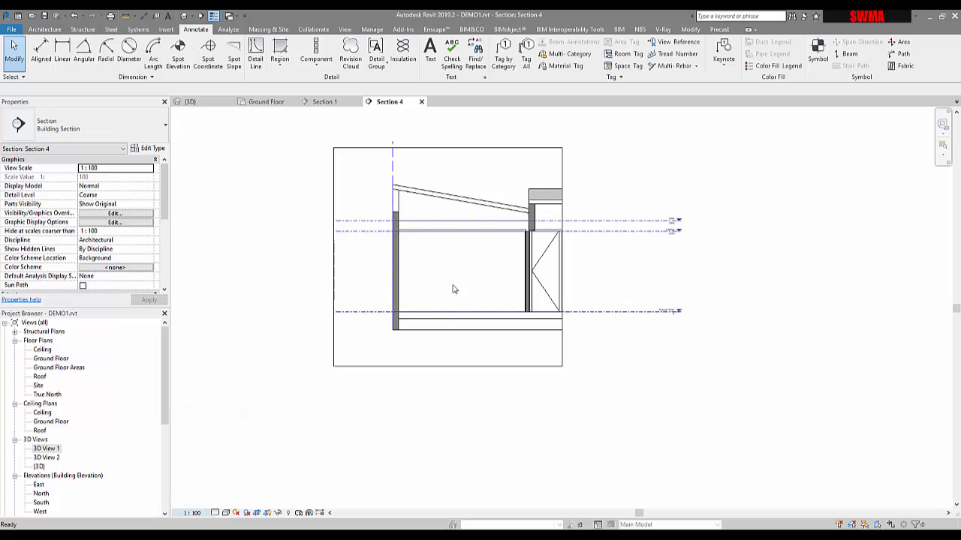
pyautogui.click(216, 513)
pyautogui.click(227, 501)
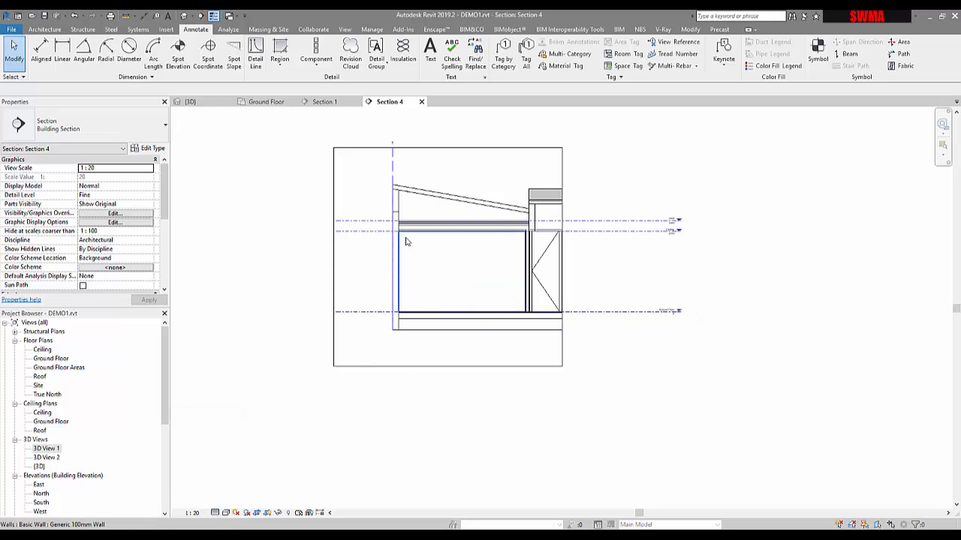
# - Examine the layer structure of the exterior Generic 200mm wall type, leaving the type unchanged
pyautogui.scroll(2, 394, 245)
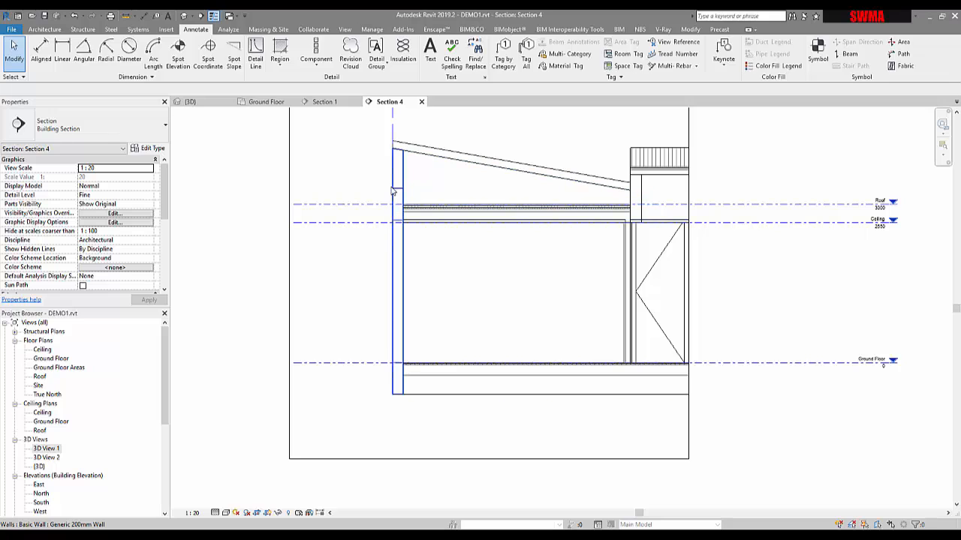
pyautogui.click(397, 264)
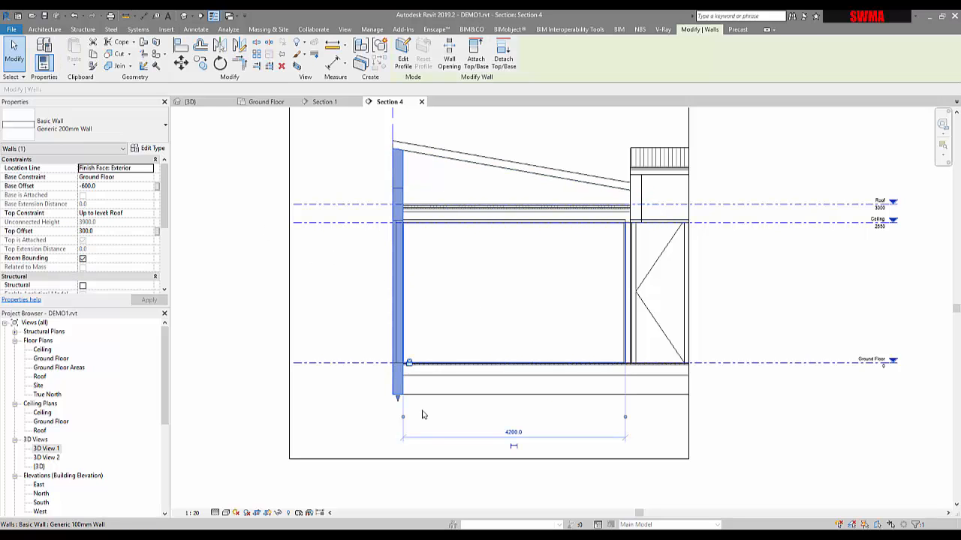
pyautogui.moveTo(391, 353); pyautogui.dragTo(398, 379, button='middle')
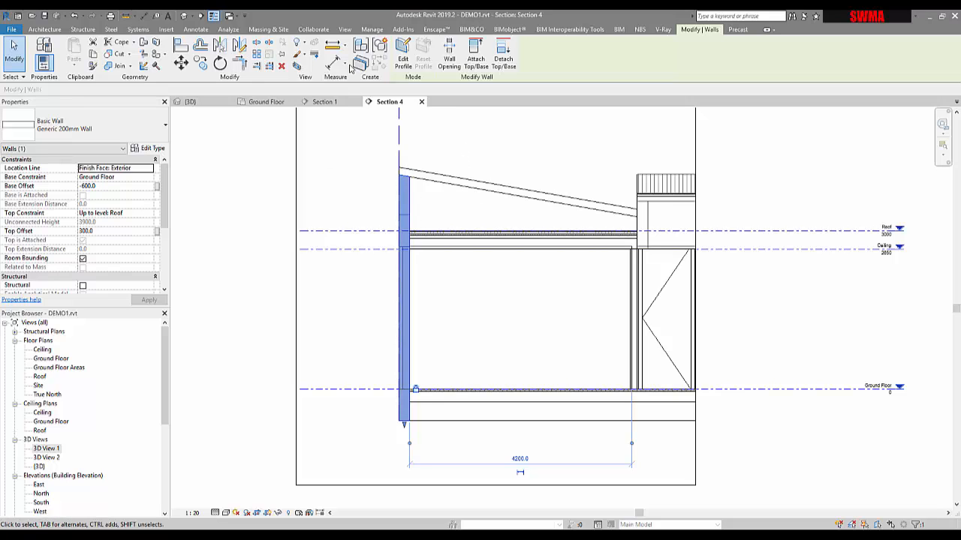
pyautogui.click(150, 150)
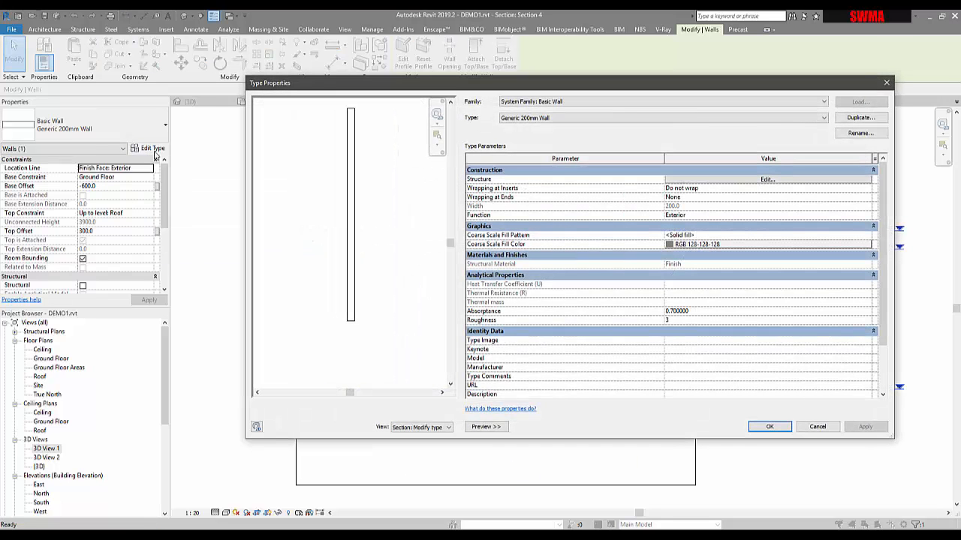
pyautogui.click(694, 183)
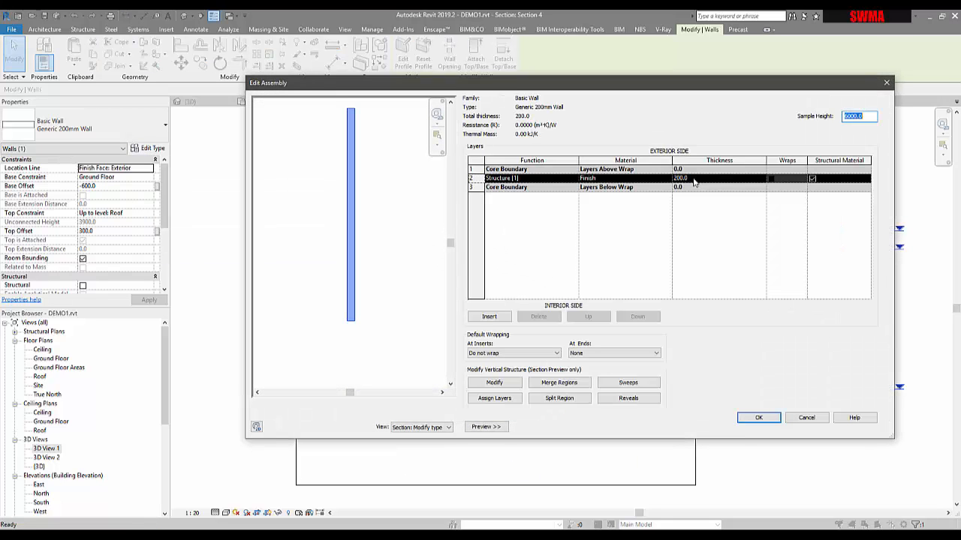
pyautogui.click(808, 418)
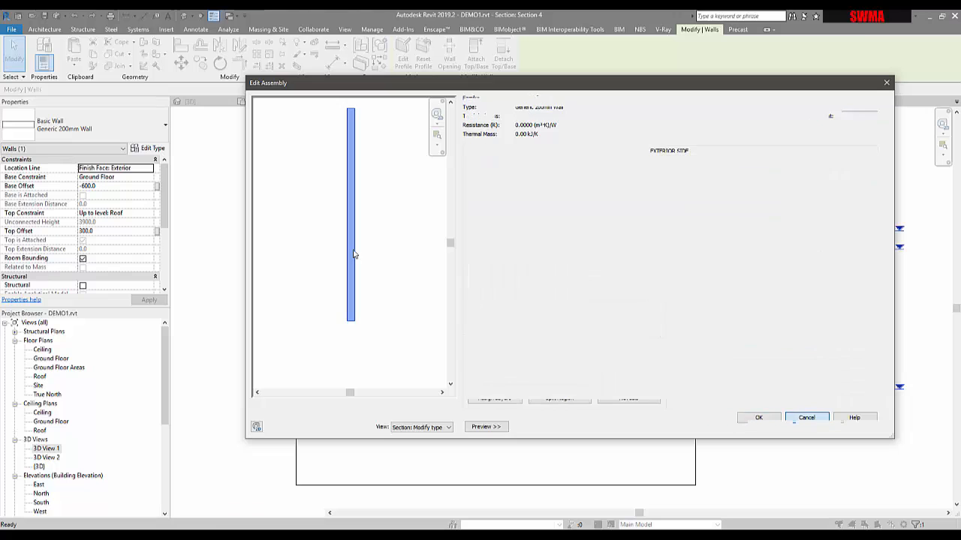
pyautogui.click(818, 427)
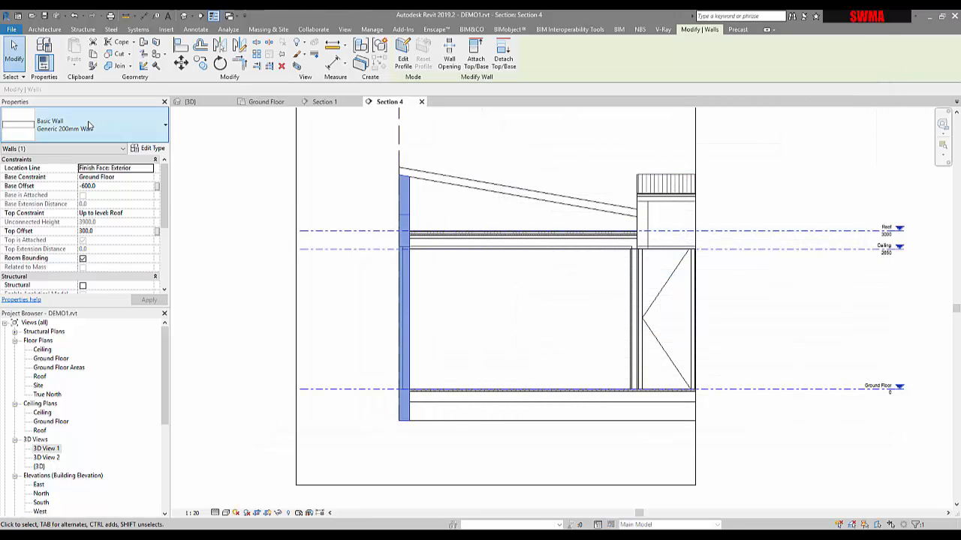
# - Change the exterior wall's type to Brick veneer - 250 steel, removing the constraints that conflict with it
pyautogui.click(135, 132)
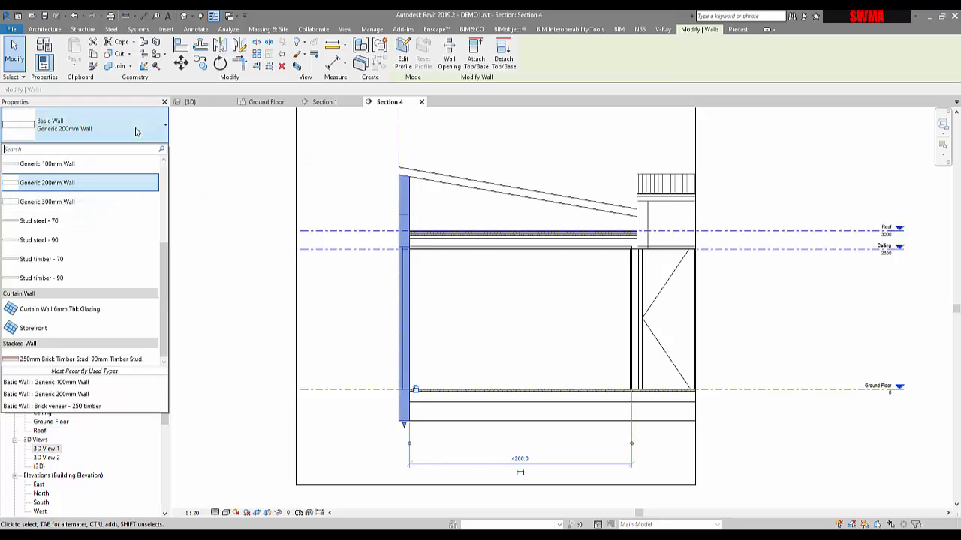
pyautogui.scroll(5, 138, 187)
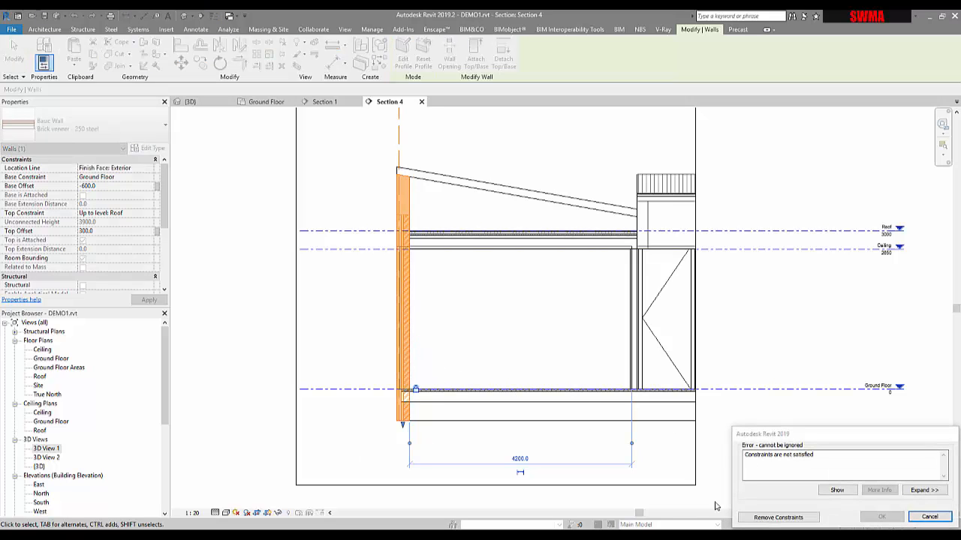
pyautogui.click(781, 518)
pyautogui.click(265, 270)
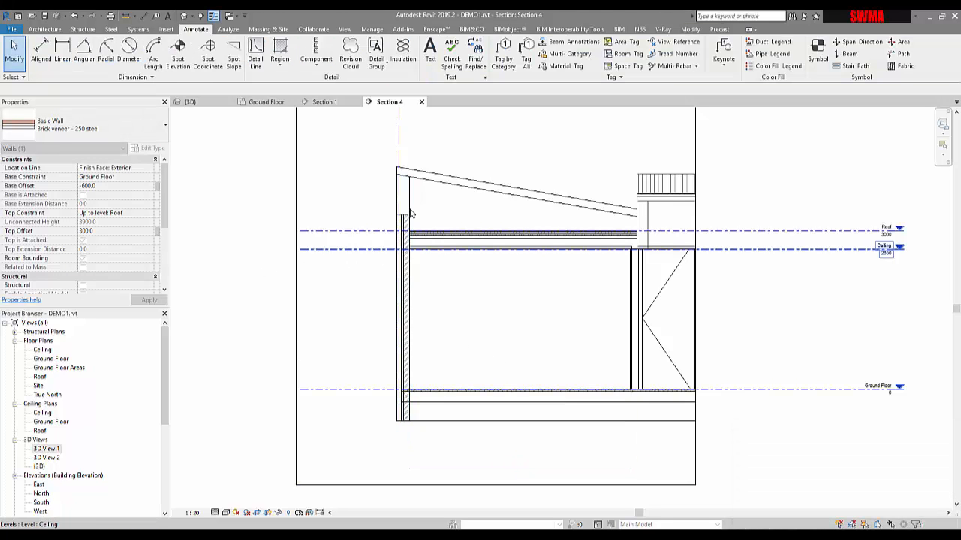
# - Flip the orientation of the Brick veneer - 250 steel wall in the Ground Floor plan
pyautogui.scroll(3, 412, 223)
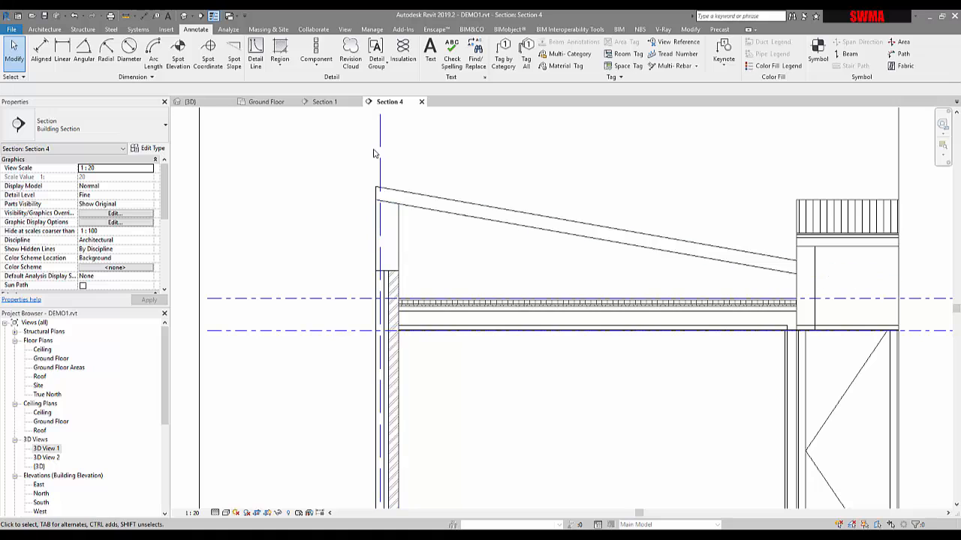
pyautogui.scroll(-2, 382, 172)
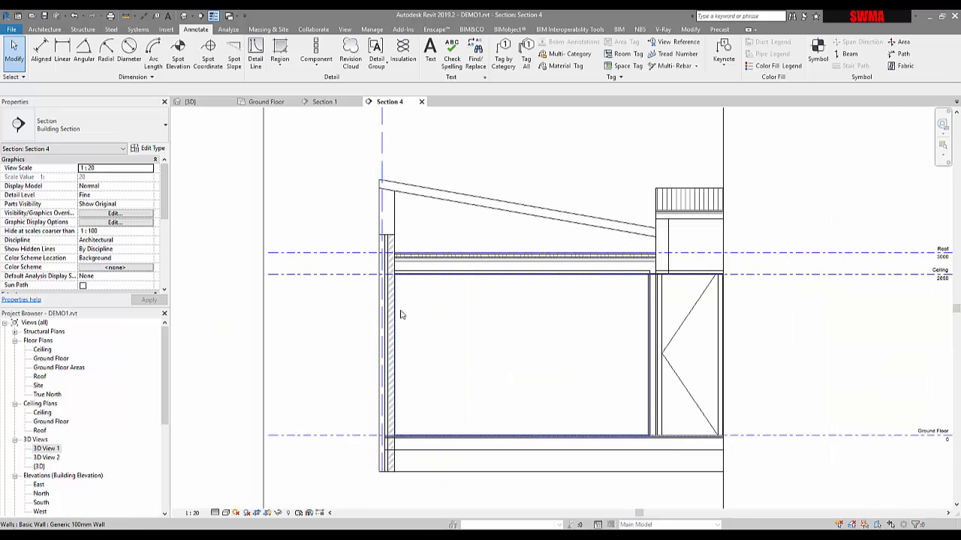
pyautogui.scroll(4, 390, 368)
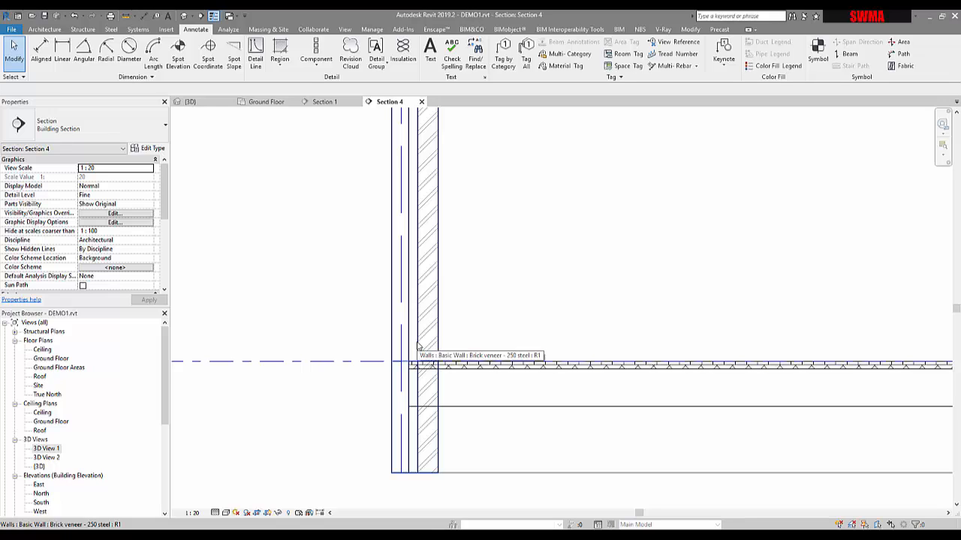
pyautogui.click(418, 346)
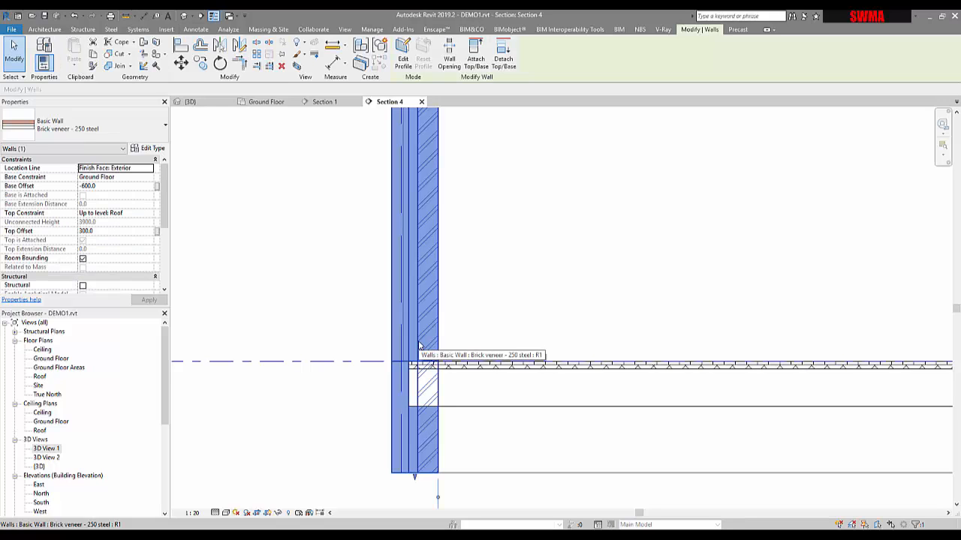
pyautogui.scroll(-5, 430, 316)
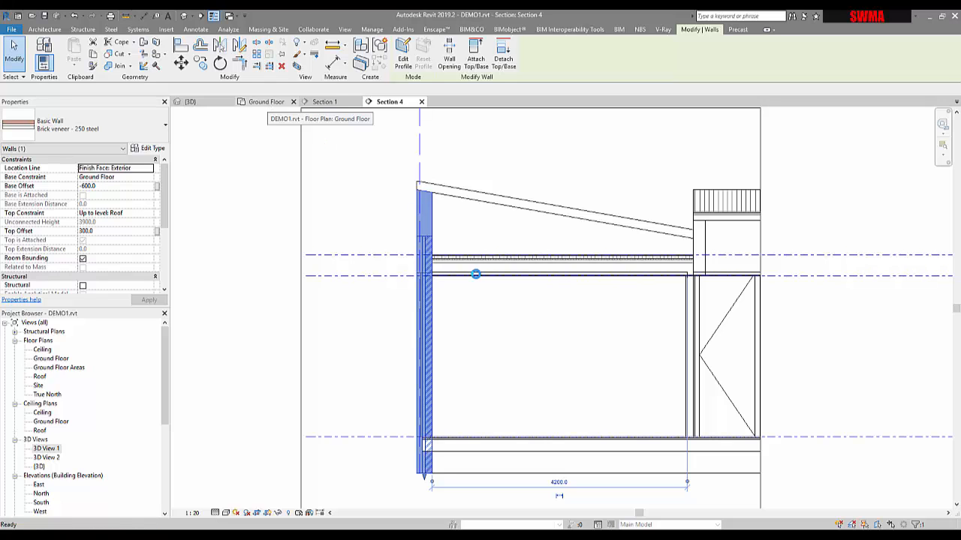
pyautogui.click(264, 102)
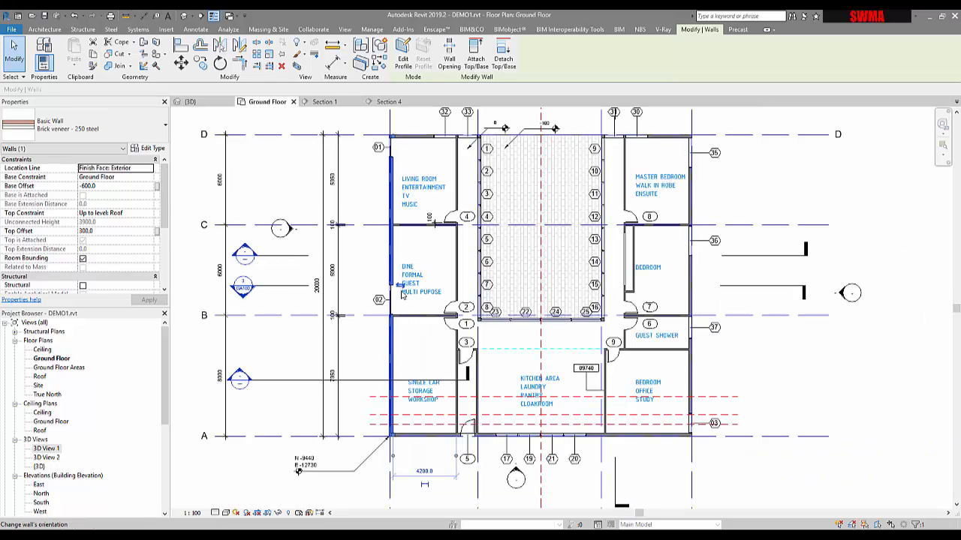
pyautogui.scroll(4, 402, 294)
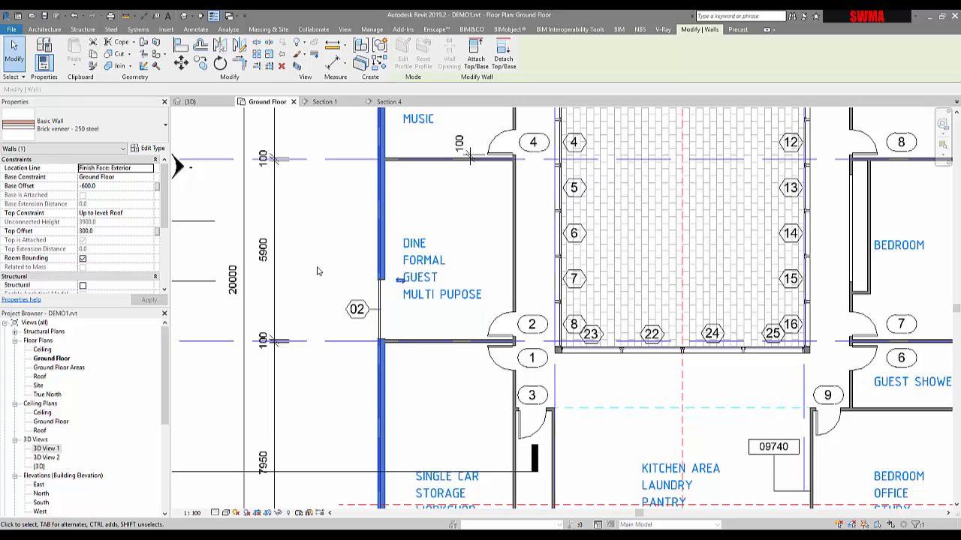
pyautogui.press('space')
pyautogui.press('Escape')
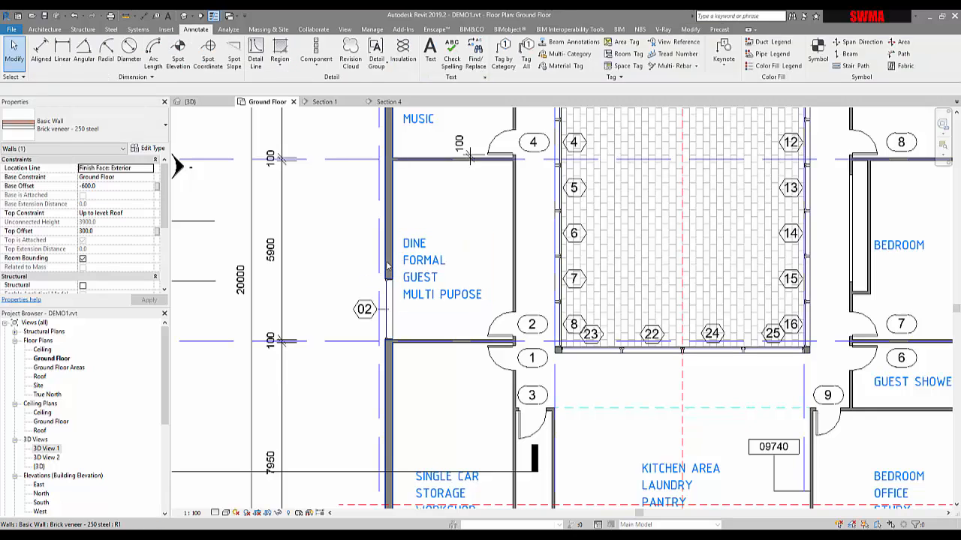
# - Align the exterior face of the flipped brick veneer wall with grid line 1
pyautogui.press('d')
pyautogui.press('i')
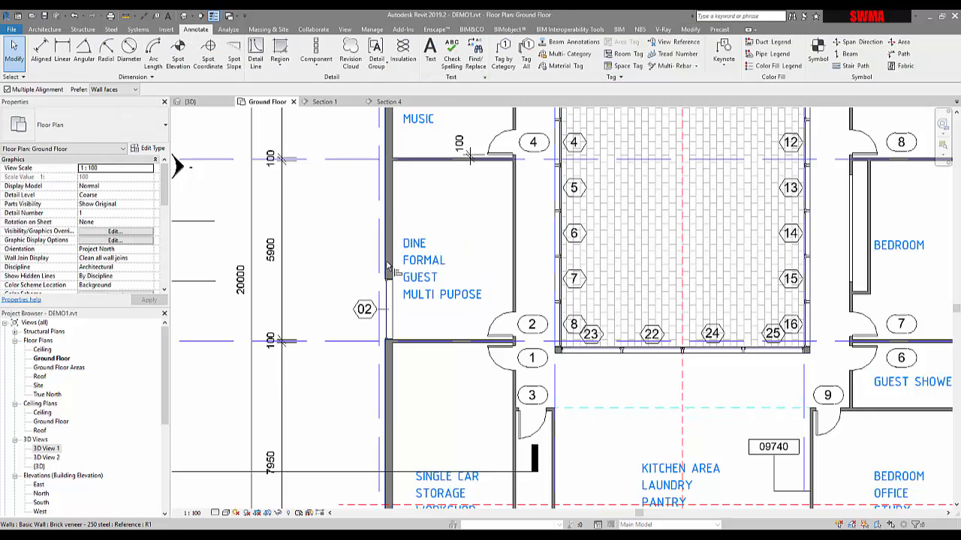
pyautogui.scroll(2, 390, 267)
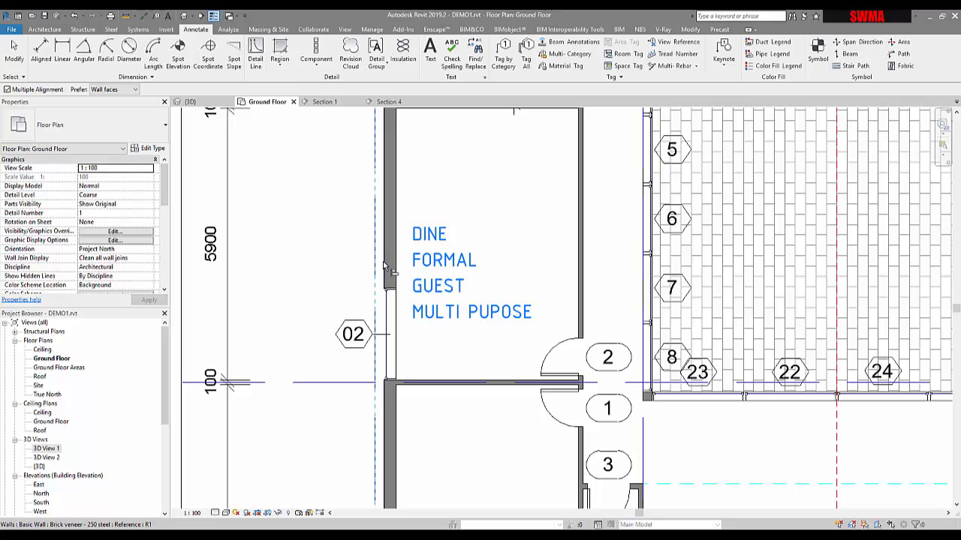
pyautogui.click(380, 298)
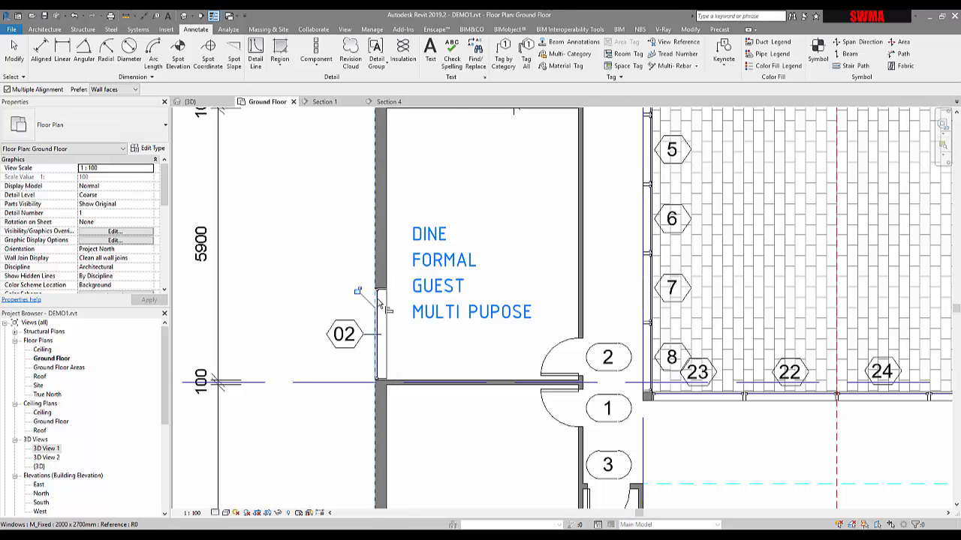
pyautogui.scroll(-2, 380, 303)
pyautogui.scroll(-2, 379, 300)
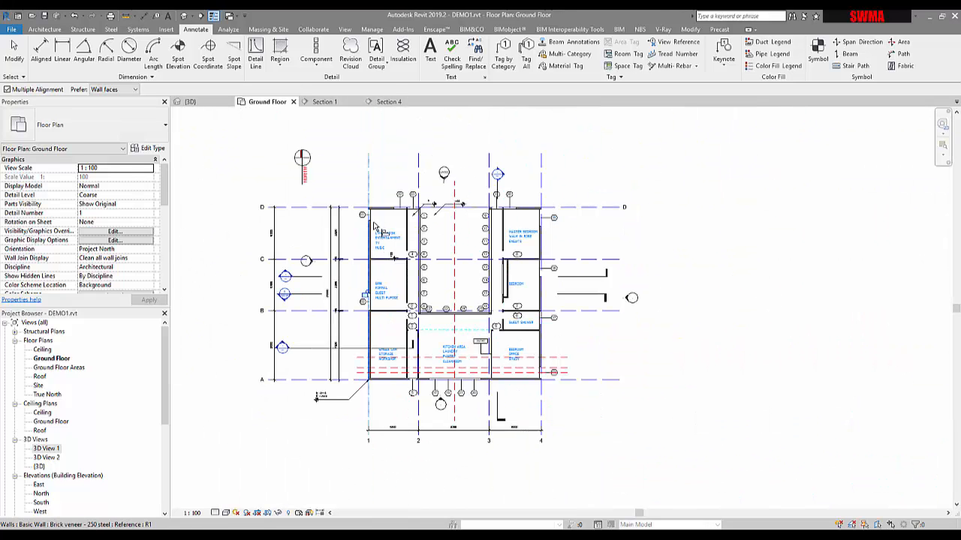
pyautogui.scroll(4, 390, 439)
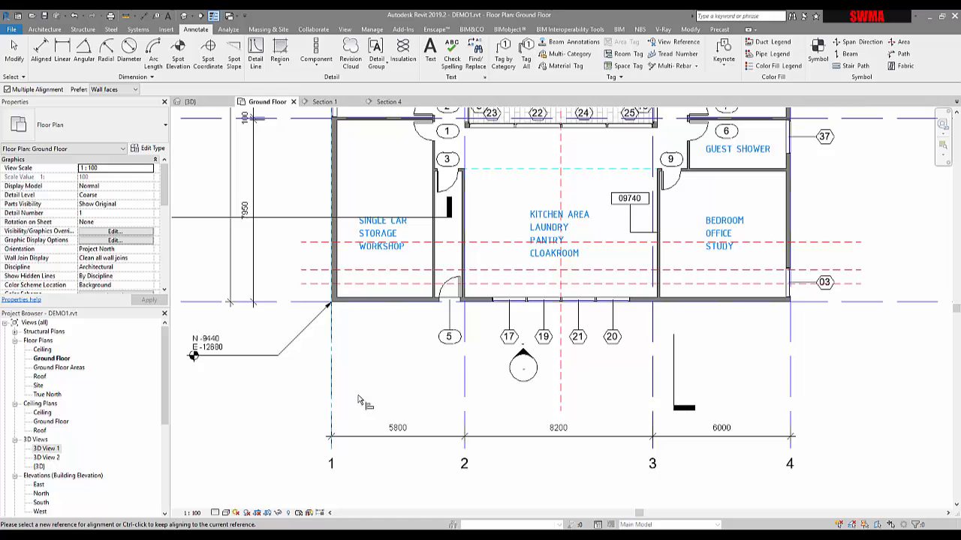
pyautogui.scroll(-3, 326, 420)
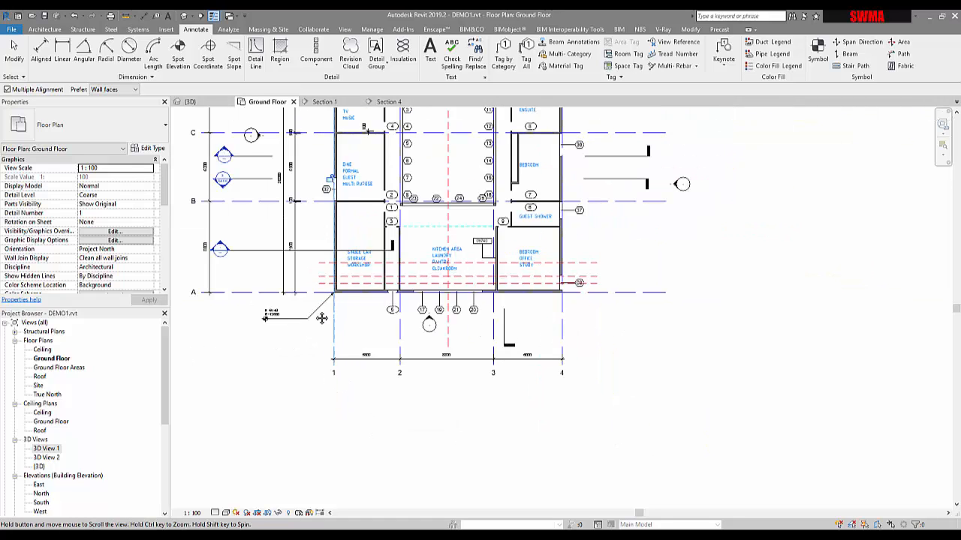
pyautogui.press('Escape')
pyautogui.press('Escape')
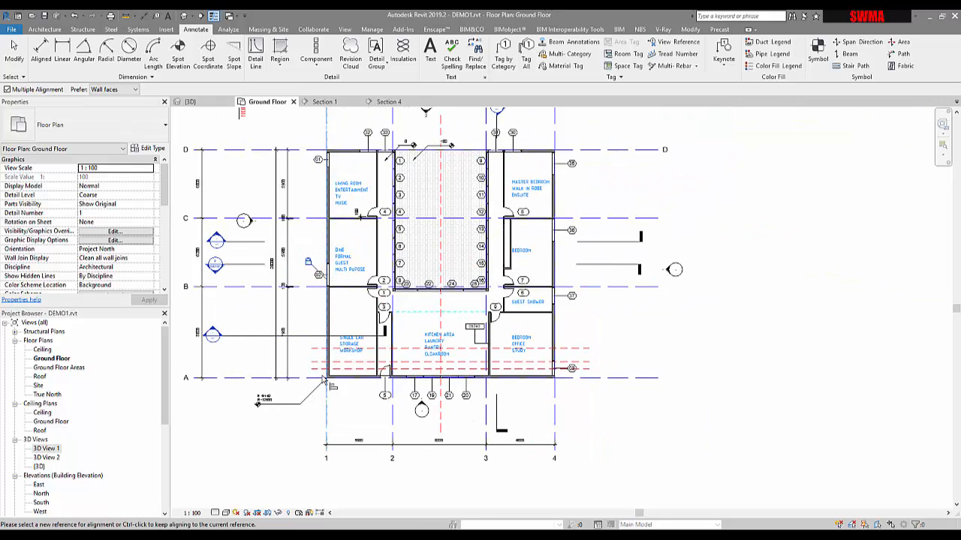
# - Unlock the dimension between grid lines 1 and 2 below the plan
pyautogui.moveTo(343, 251); pyautogui.dragTo(339, 332, button='middle')
pyautogui.click(322, 183)
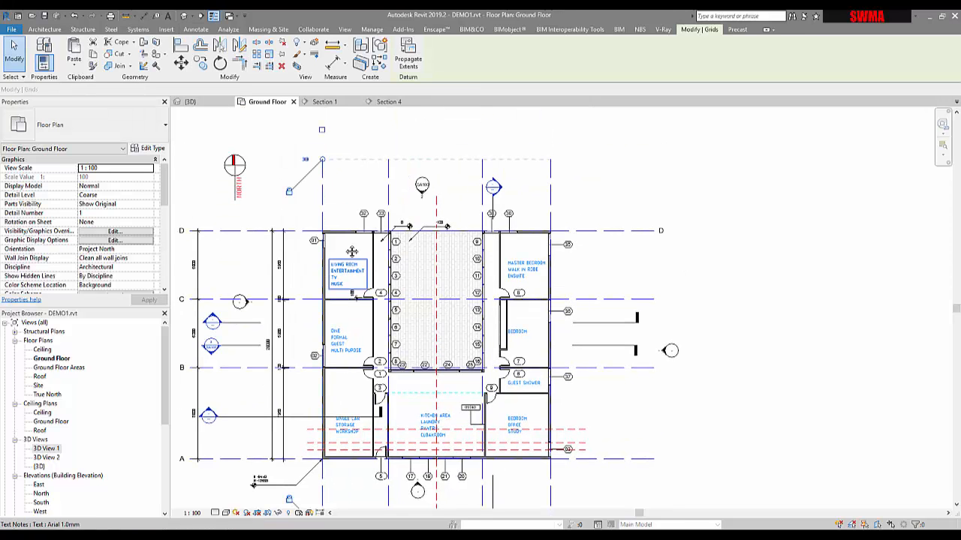
pyautogui.moveTo(351, 518); pyautogui.dragTo(350, 419, button='middle')
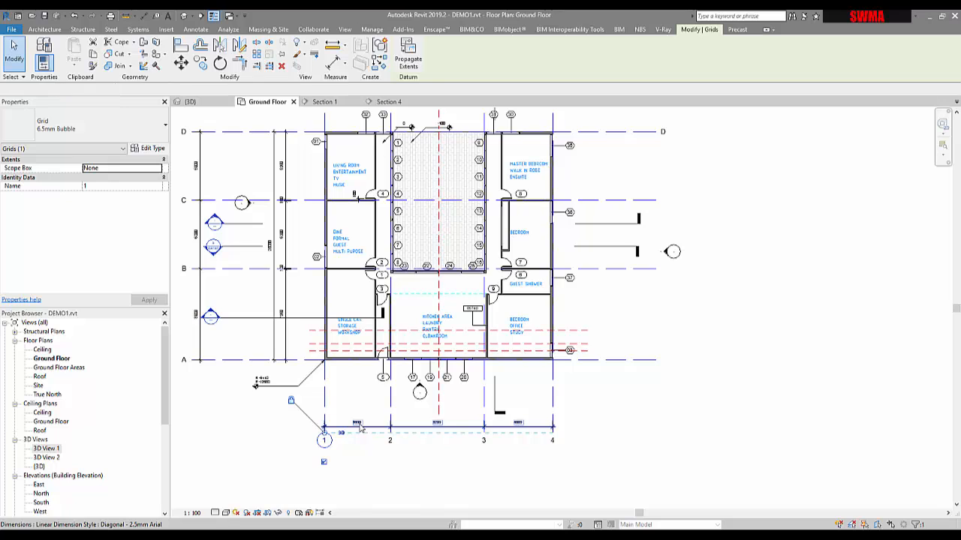
pyautogui.click(361, 428)
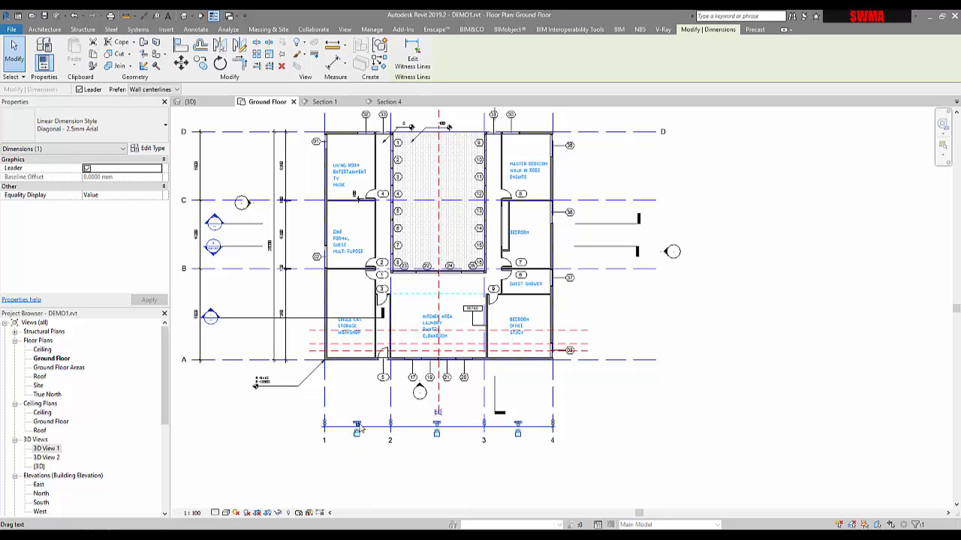
pyautogui.scroll(4, 389, 459)
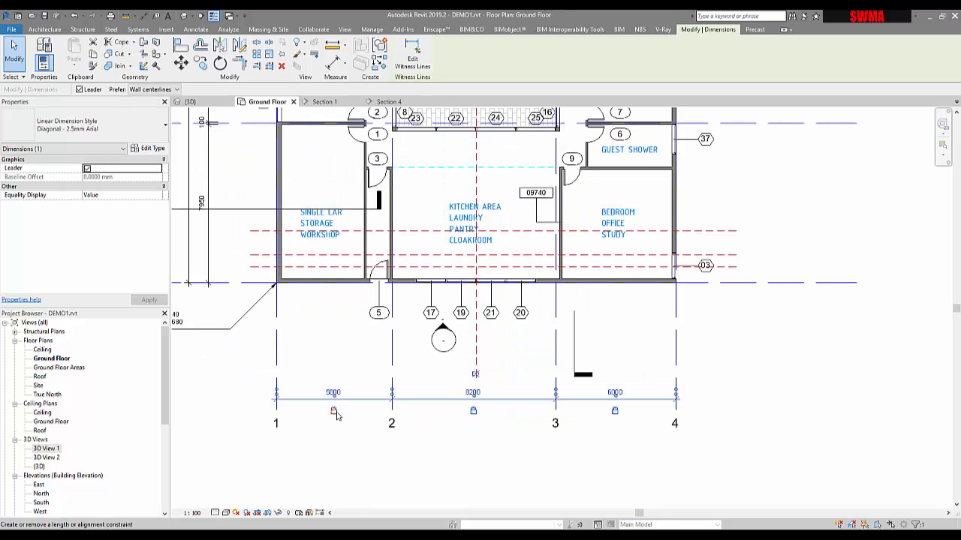
pyautogui.click(335, 412)
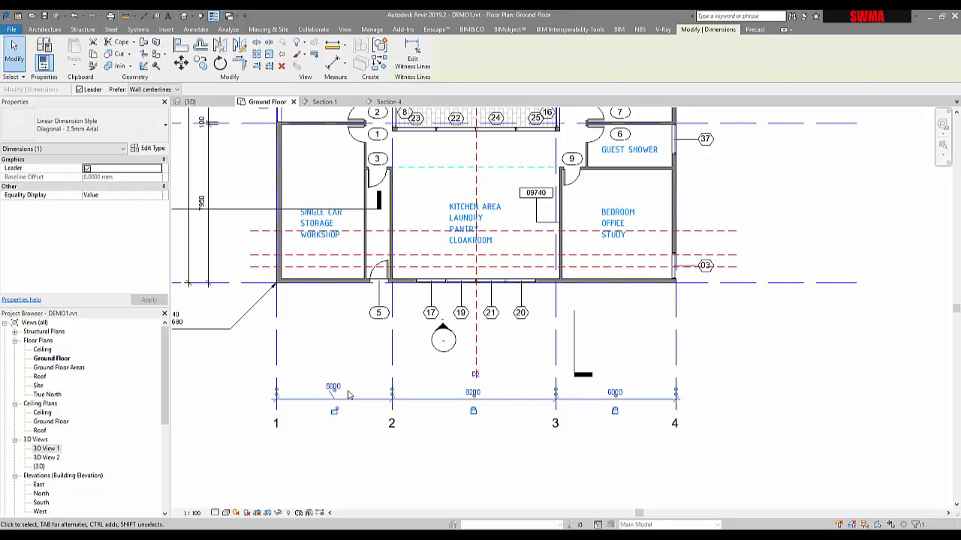
pyautogui.click(347, 392)
pyautogui.click(336, 386)
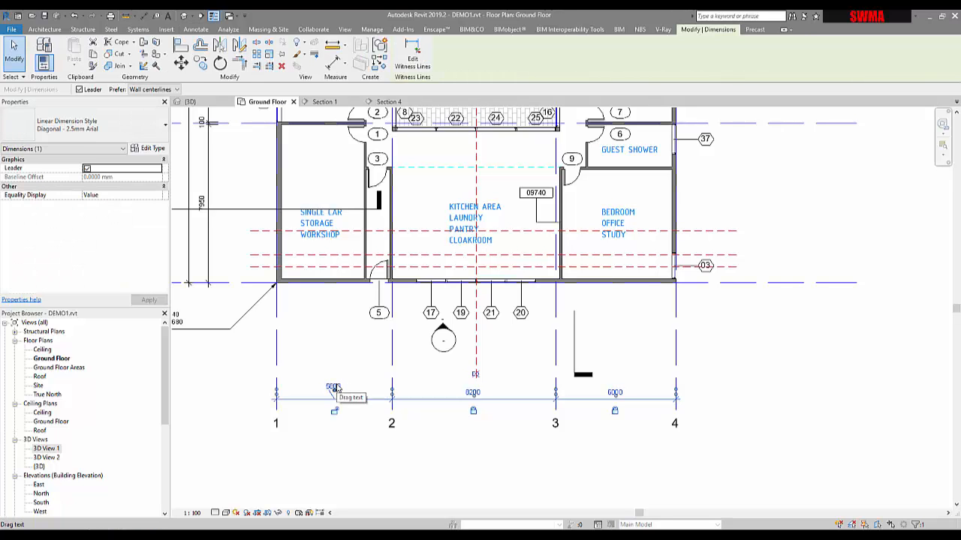
# - Move grid line 1 outward by 200 mm, away from grid line 2, in the Ground Floor plan
pyautogui.click(276, 423)
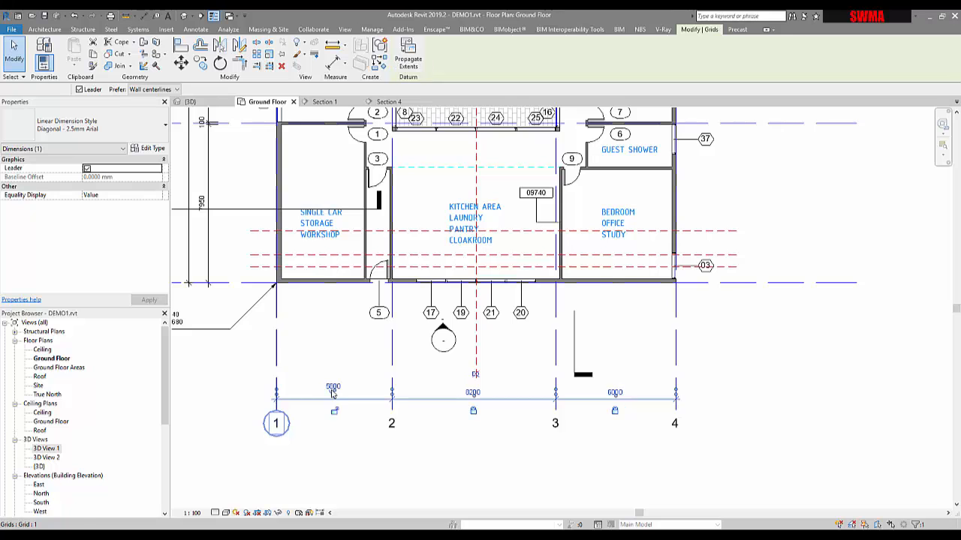
pyautogui.scroll(5, 332, 392)
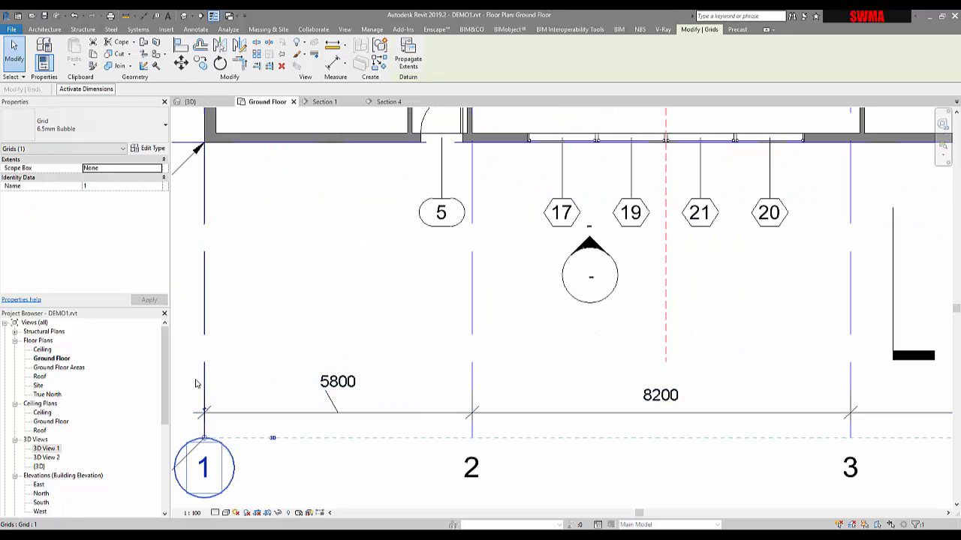
pyautogui.scroll(-3, 196, 384)
pyautogui.moveTo(206, 382); pyautogui.dragTo(293, 382, button='middle')
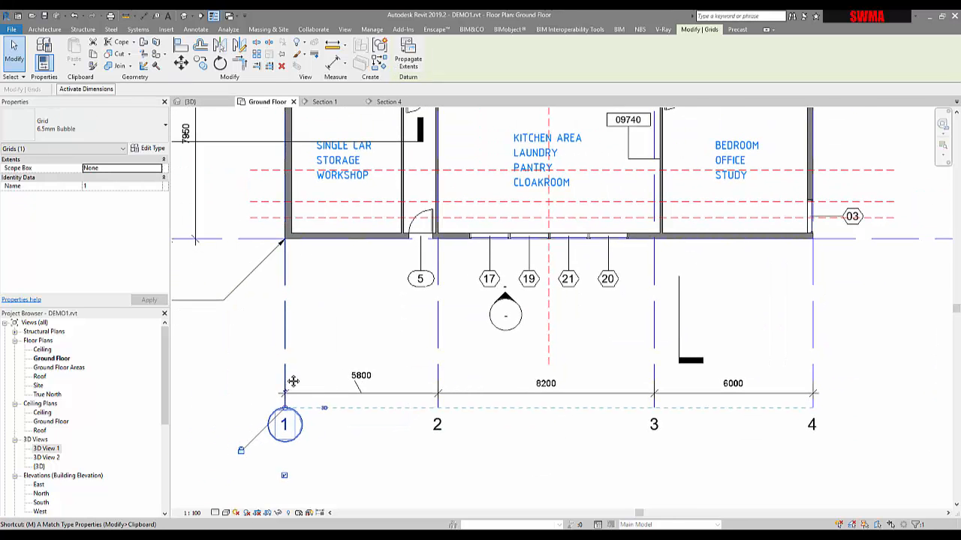
pyautogui.press('m')
pyautogui.press('v')
pyautogui.click(284, 366)
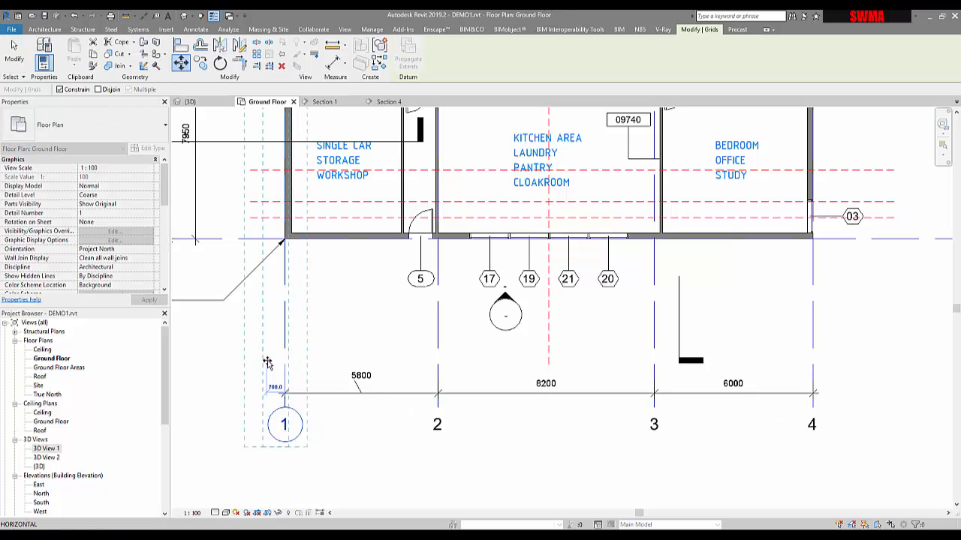
pyautogui.write('200')
pyautogui.press('Return')
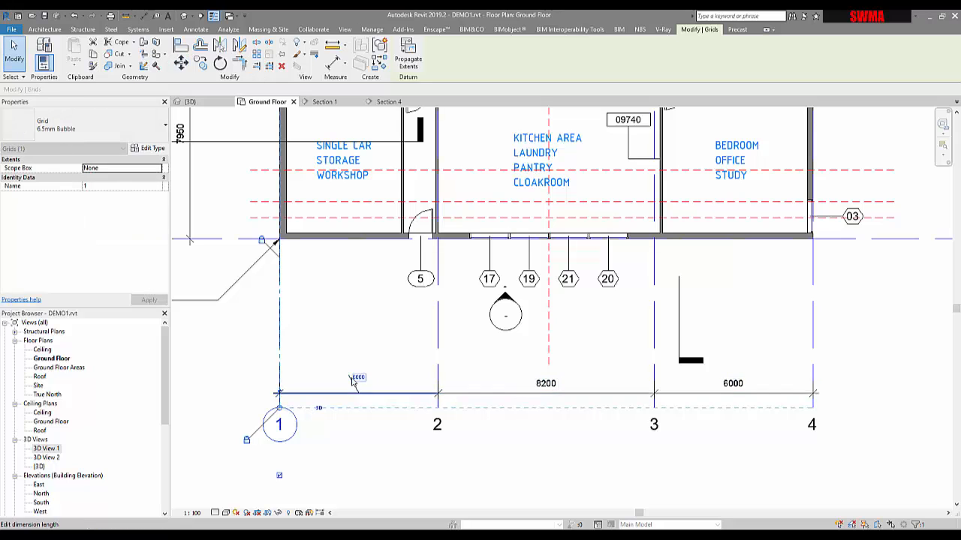
pyautogui.press('Escape')
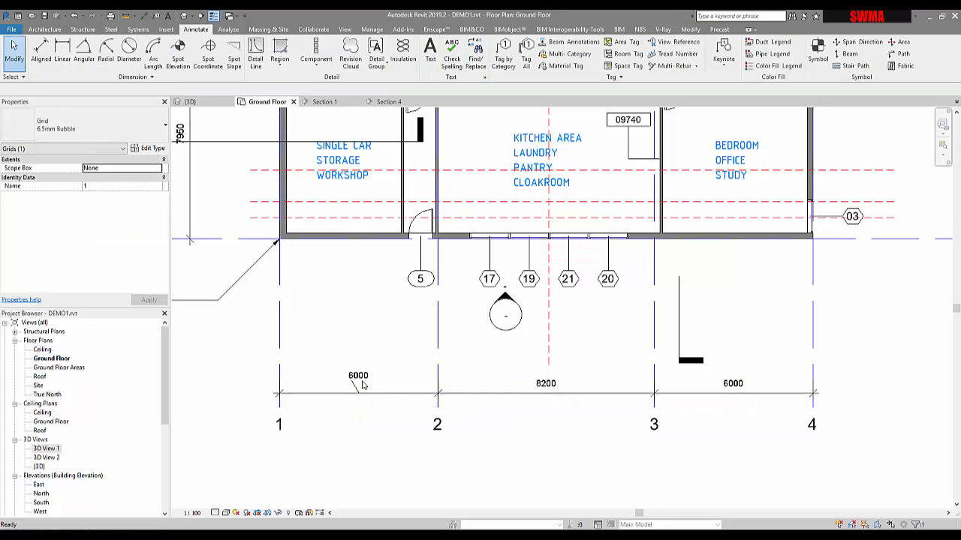
# - Turn off the leader on the dimension string running between grid lines 1 and 4 below the plan
pyautogui.click(360, 380)
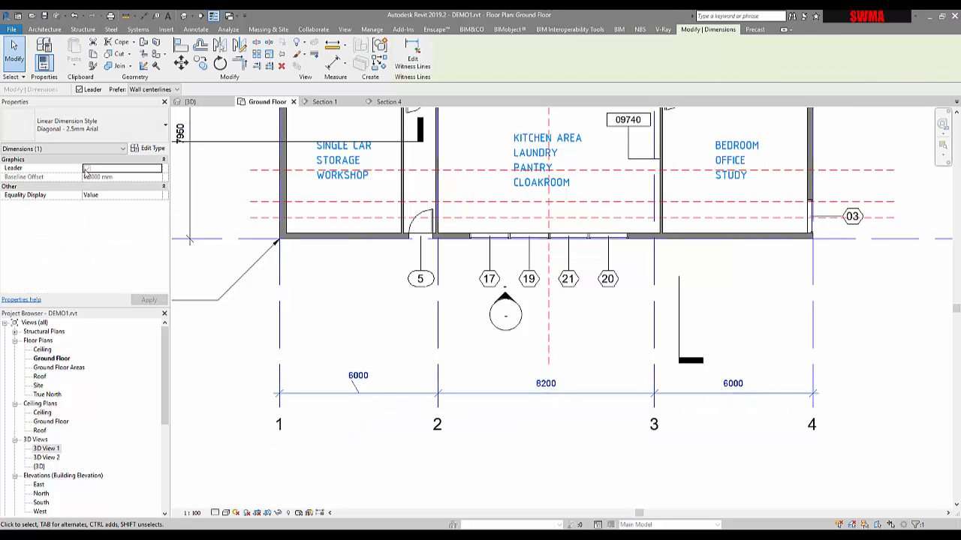
pyautogui.click(353, 451)
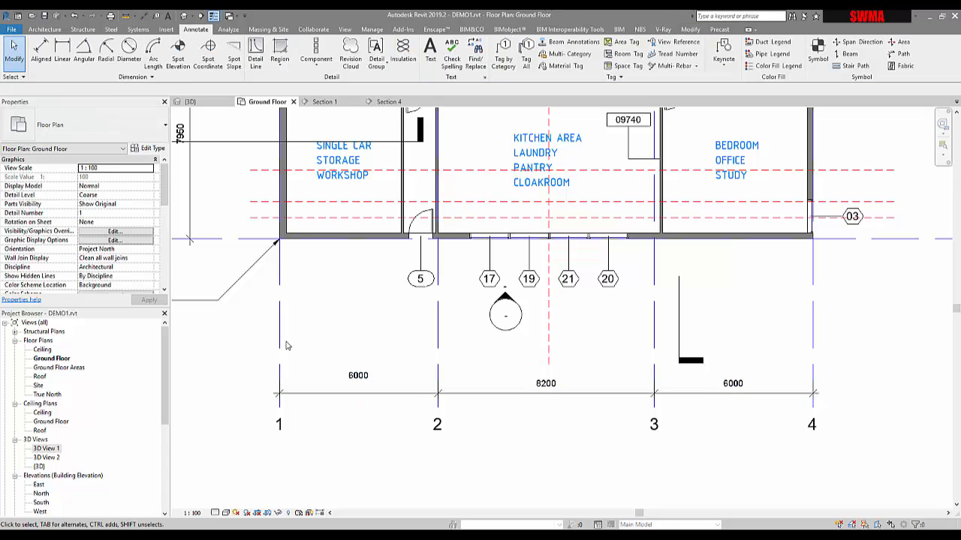
# - Pin all grid lines in the entire project and disable the selection of pinned elements
pyautogui.click(278, 339)
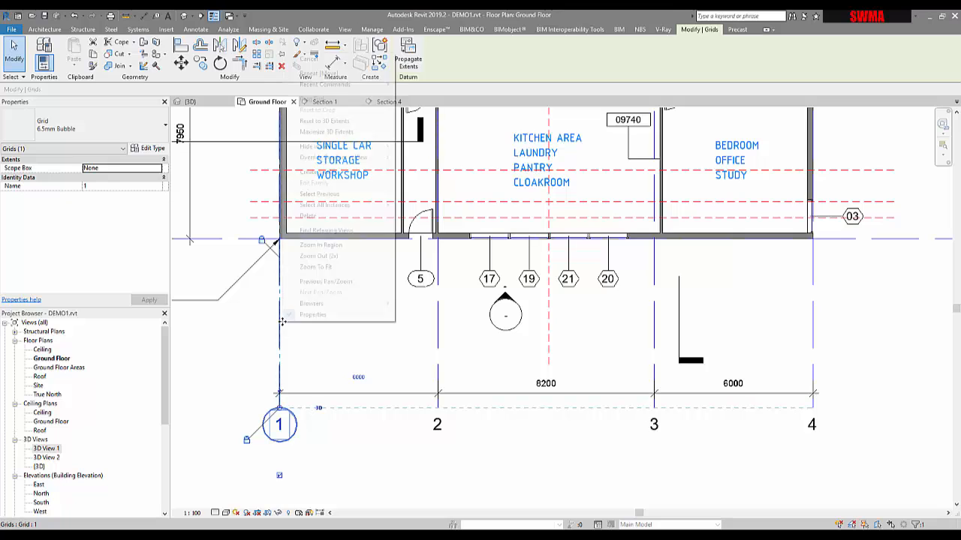
pyautogui.rightClick(283, 321)
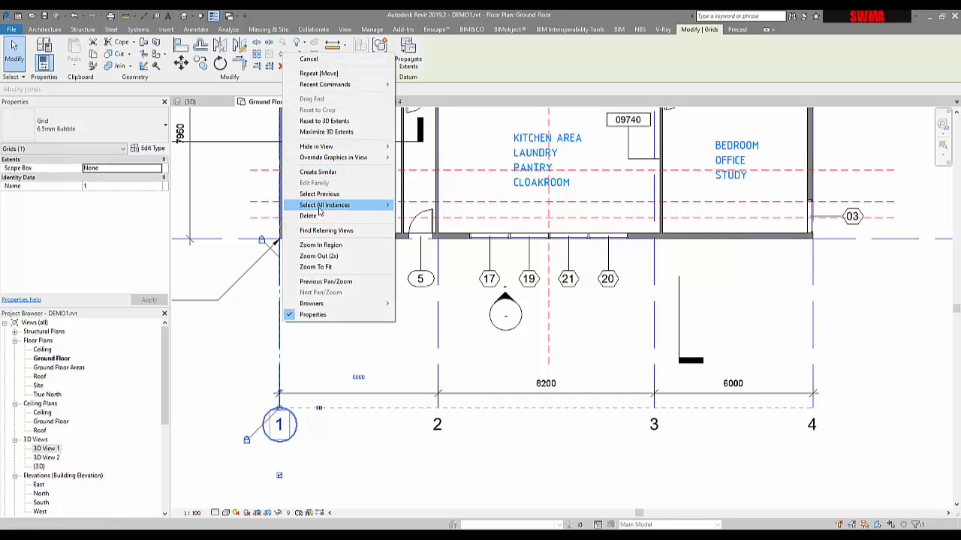
pyautogui.moveTo(319, 208)
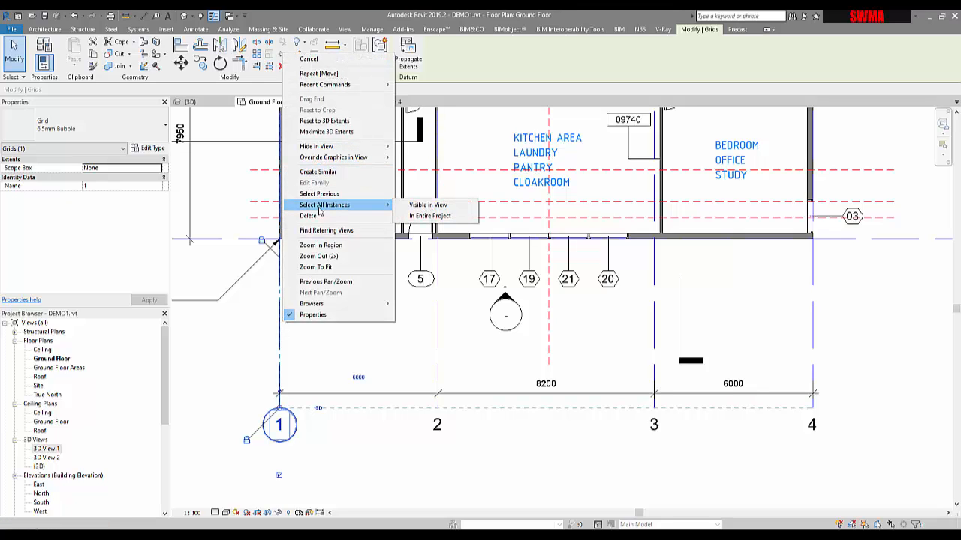
pyautogui.click(424, 216)
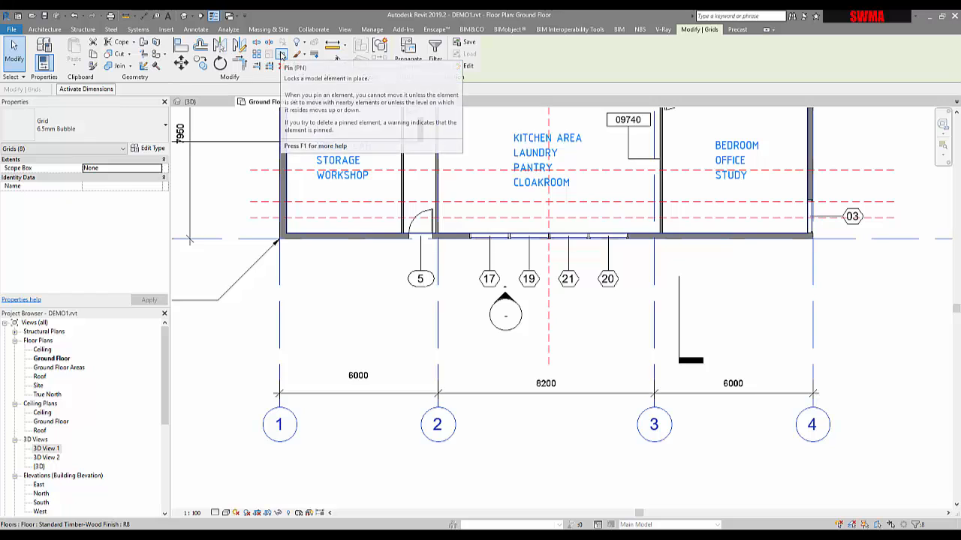
pyautogui.click(281, 54)
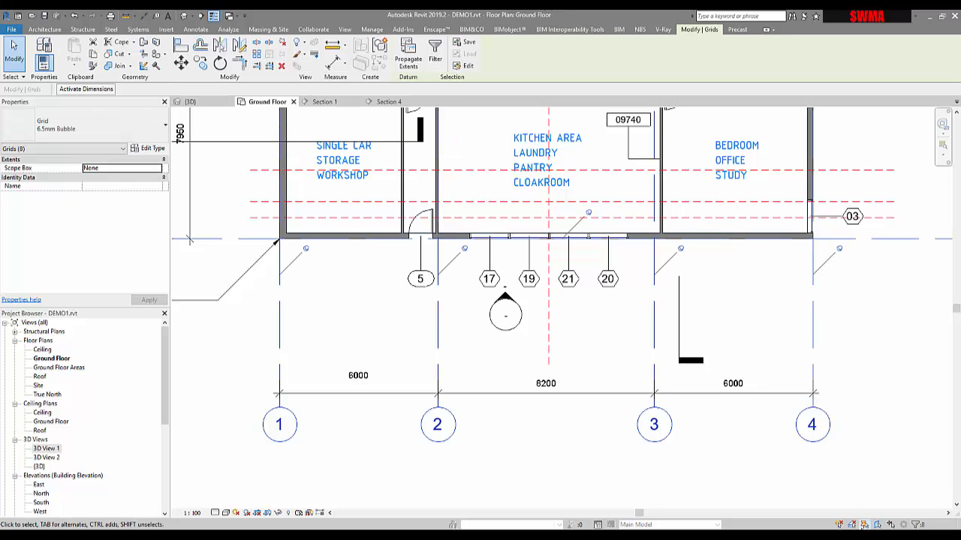
pyautogui.click(864, 525)
# - Examine the Ground Floor plan's pinned grid layout, its dimensions and the section line through the workshop
pyautogui.scroll(-5, 546, 390)
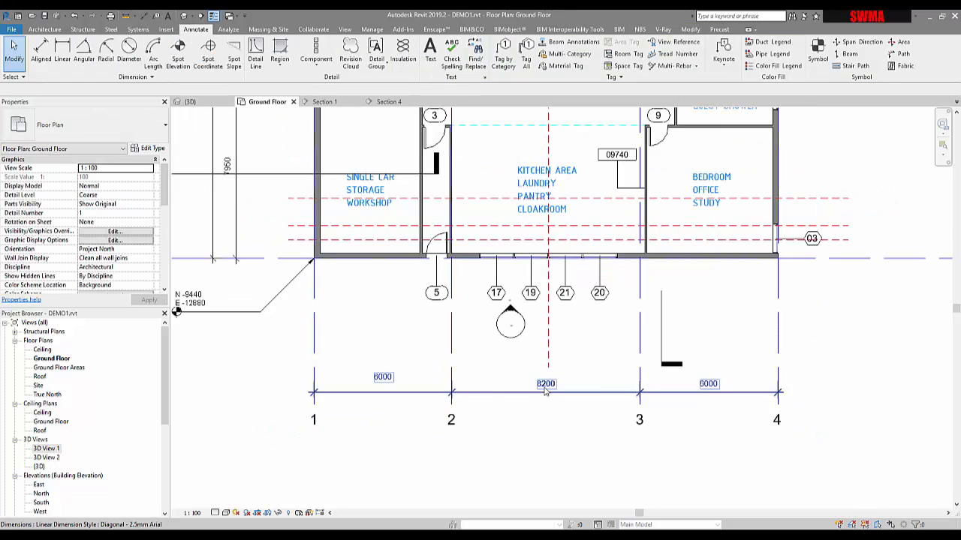
pyautogui.moveTo(376, 345); pyautogui.dragTo(374, 380, button='middle')
pyautogui.moveTo(412, 244); pyautogui.dragTo(441, 352, button='middle')
pyautogui.moveTo(472, 467); pyautogui.dragTo(437, 369, button='middle')
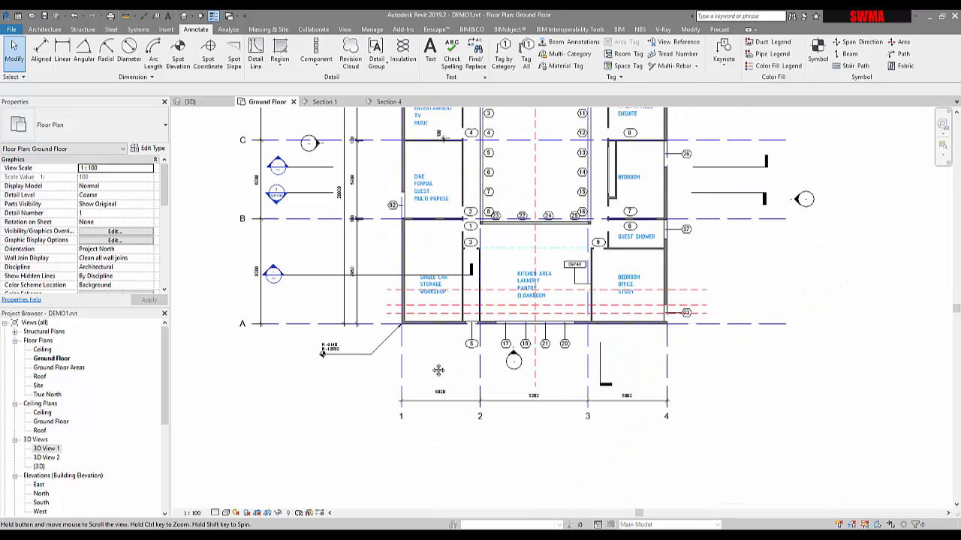
pyautogui.scroll(1, 440, 386)
pyautogui.scroll(2, 440, 387)
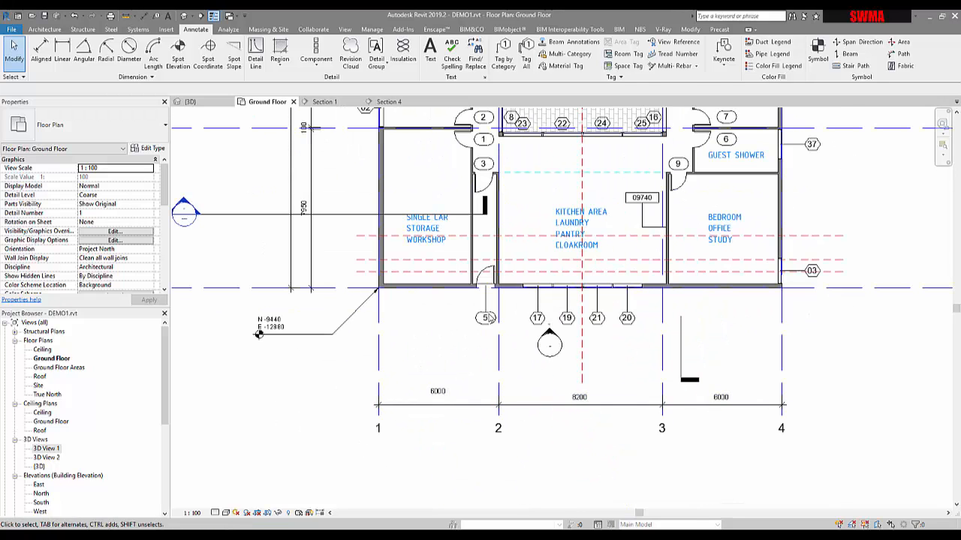
pyautogui.moveTo(470, 405); pyautogui.dragTo(504, 415, button='middle')
pyautogui.scroll(-3, 315, 398)
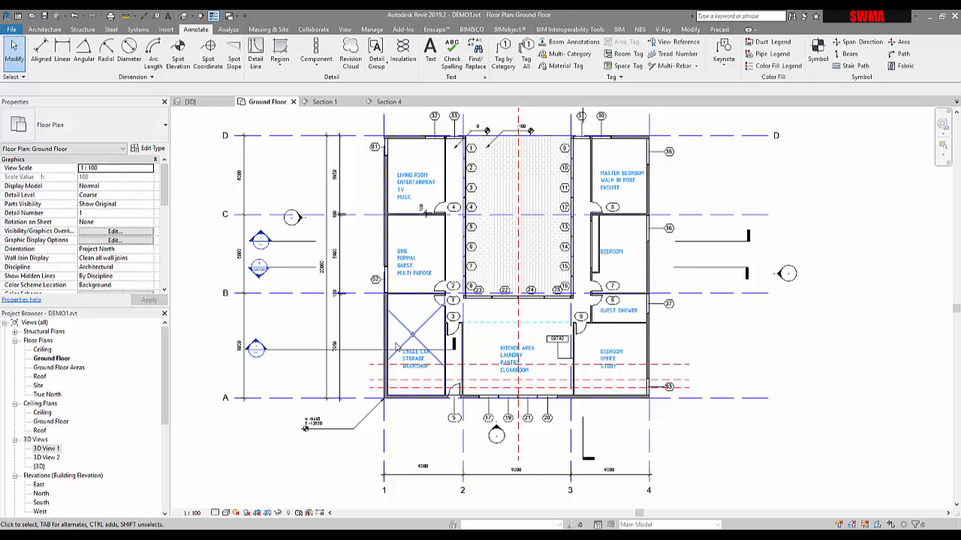
pyautogui.scroll(5, 386, 348)
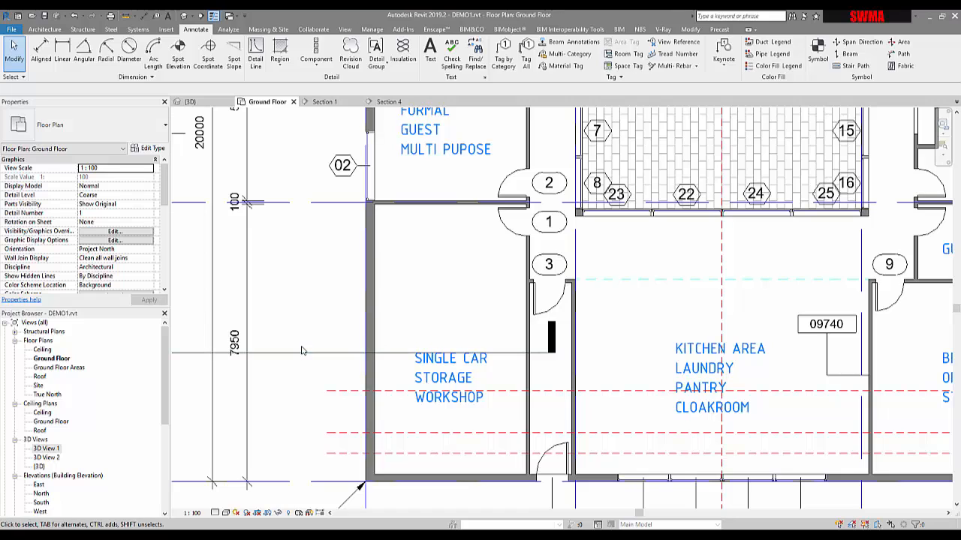
# - Open the Section 4 view and examine the layers of the brick veneer exterior wall up close
pyautogui.click(323, 102)
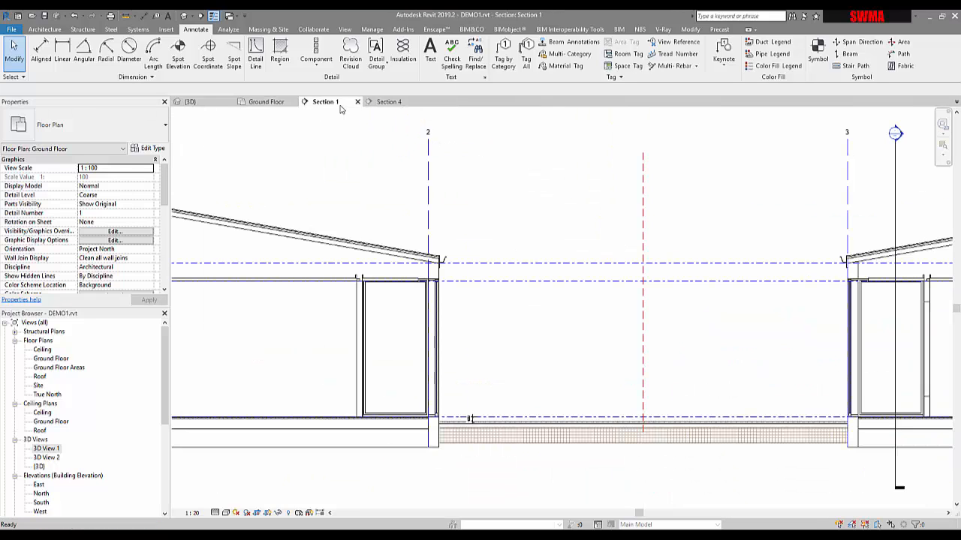
pyautogui.click(383, 102)
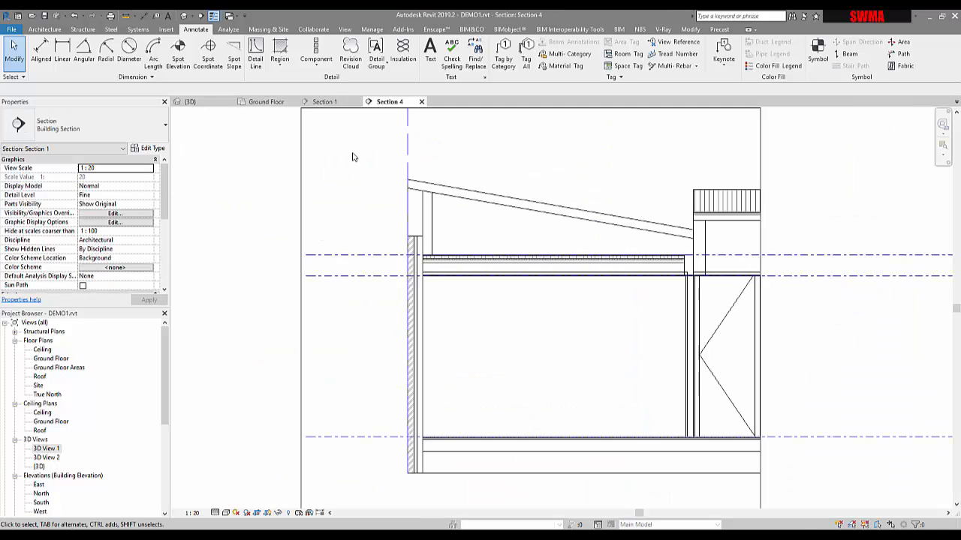
pyautogui.click(407, 386)
pyautogui.press('Escape')
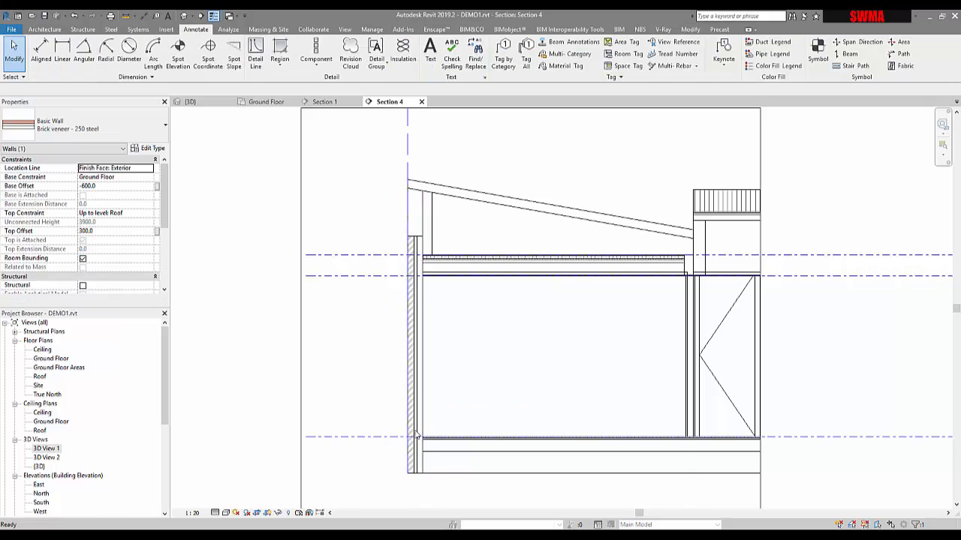
pyautogui.scroll(3, 423, 397)
pyautogui.scroll(4, 414, 387)
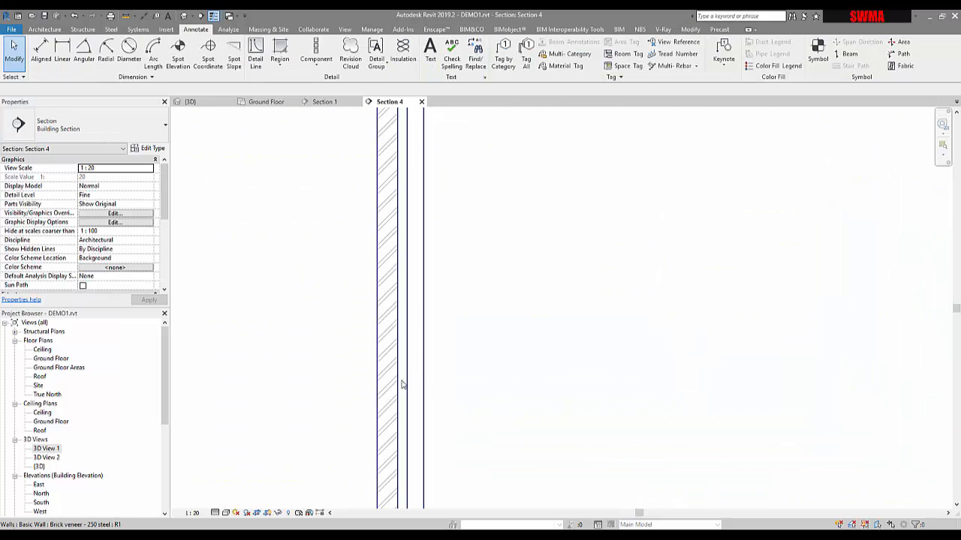
pyautogui.scroll(-2, 401, 384)
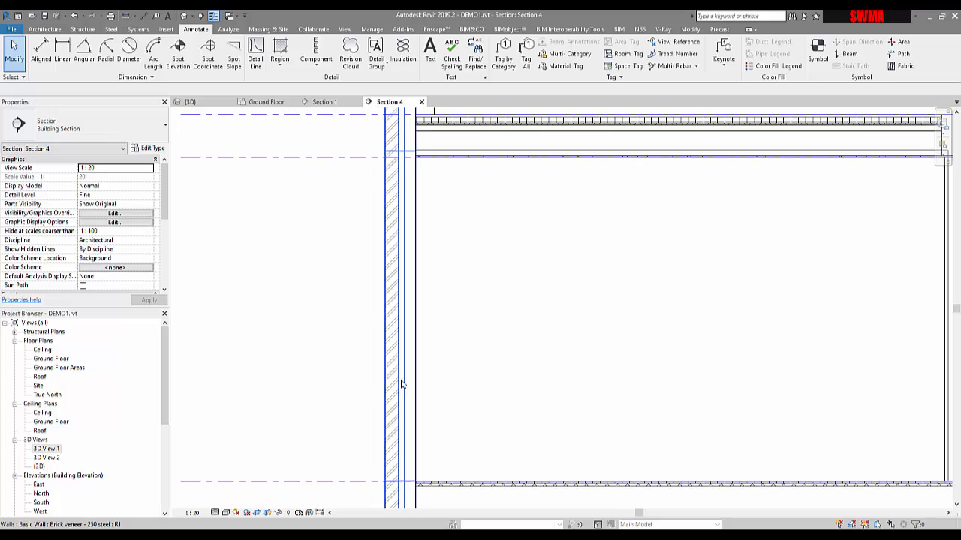
# - Open the type properties of the Brick veneer - 250 steel wall and preview it in floor plan, then in section
pyautogui.click(402, 384)
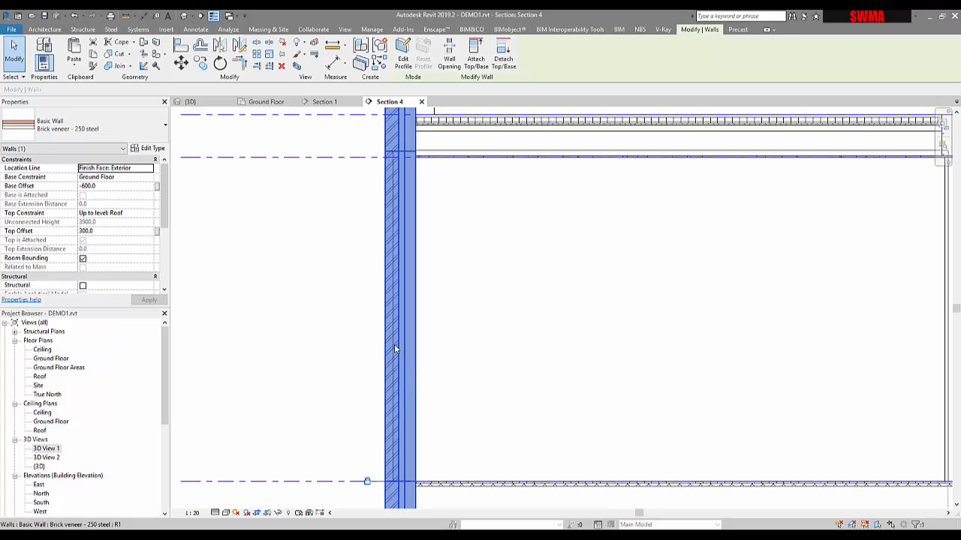
pyautogui.click(149, 148)
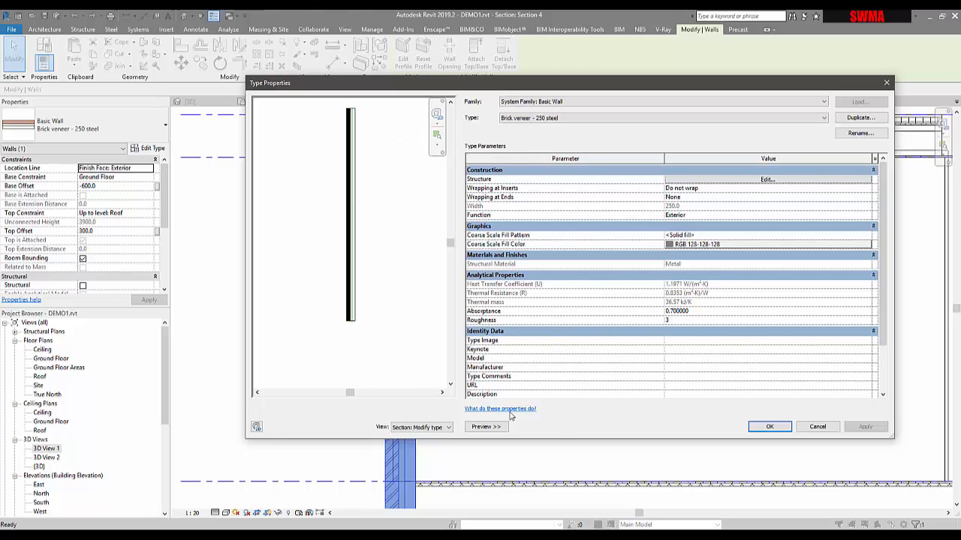
pyautogui.click(434, 428)
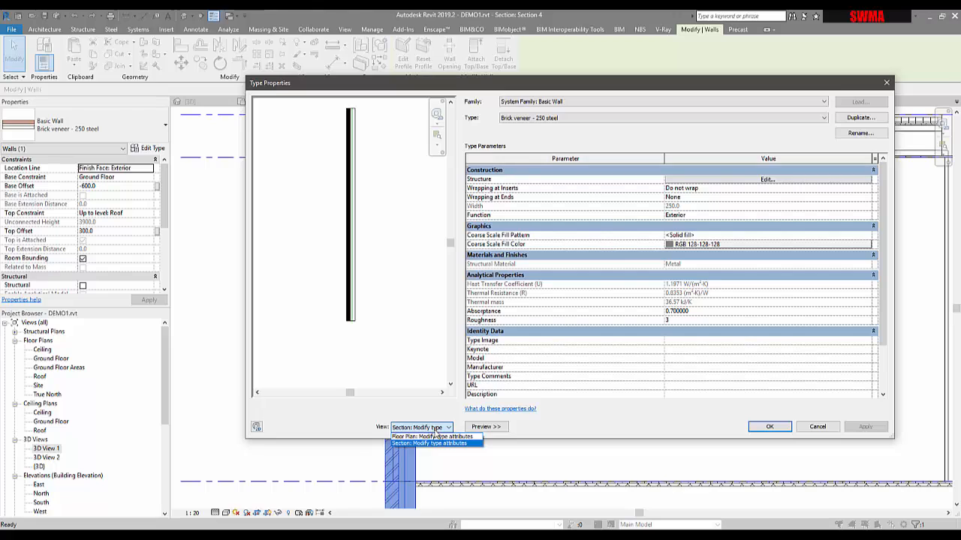
pyautogui.click(433, 436)
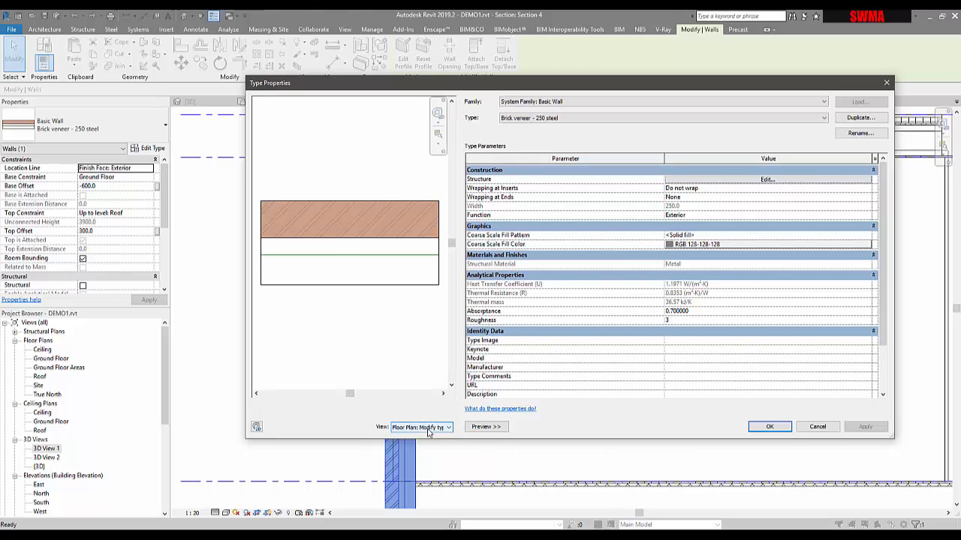
pyautogui.click(429, 428)
pyautogui.click(425, 446)
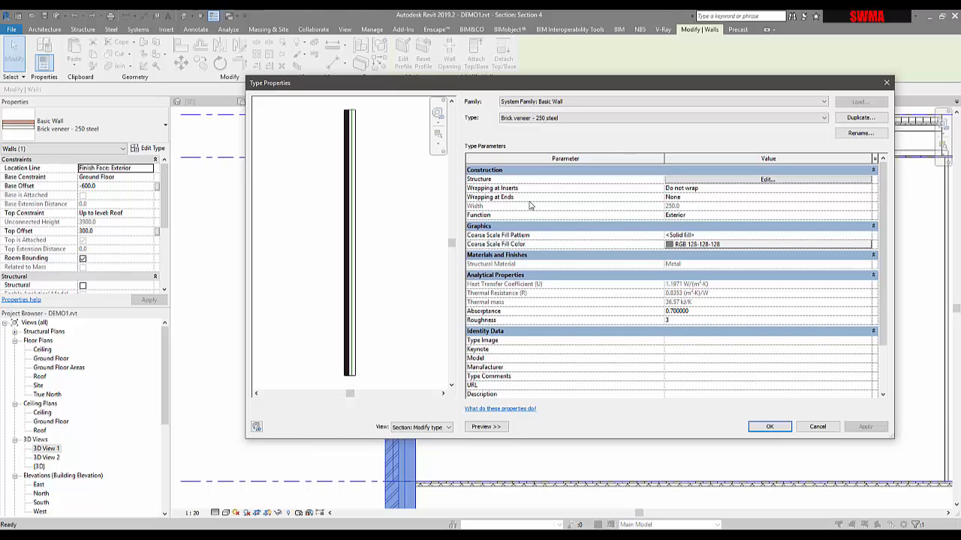
# - Set the wall type's wrapping at inserts to Interior and its wrapping at ends to Exterior
pyautogui.click(868, 188)
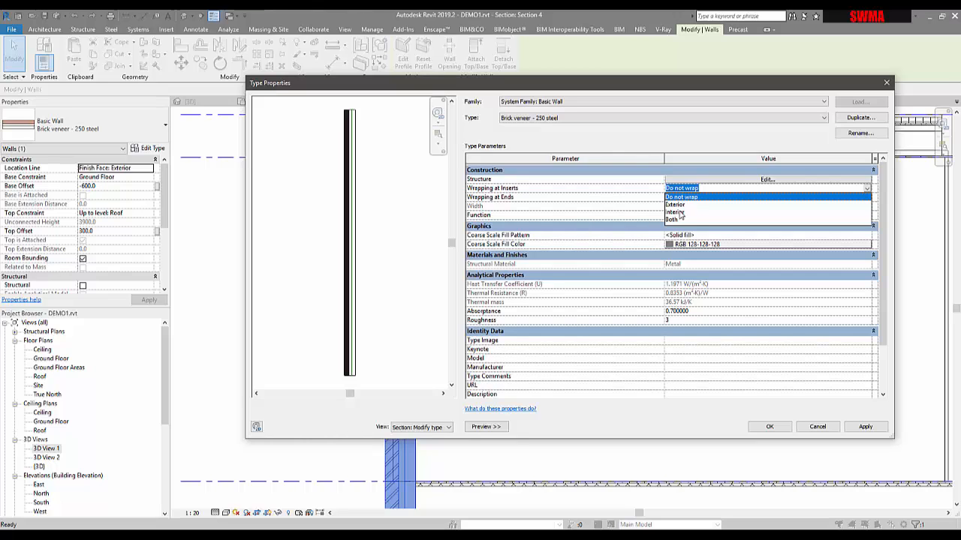
pyautogui.click(675, 212)
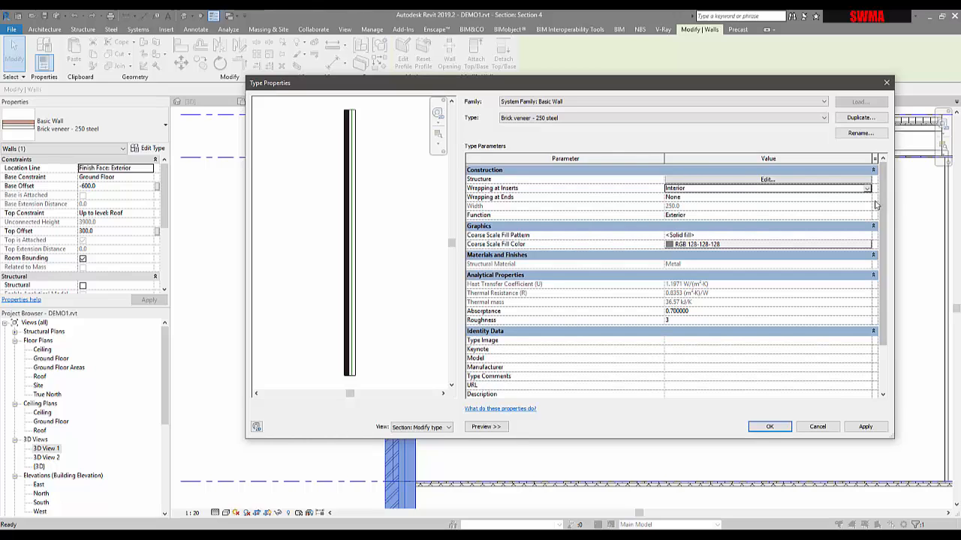
pyautogui.click(676, 197)
pyautogui.click(675, 197)
pyautogui.click(697, 214)
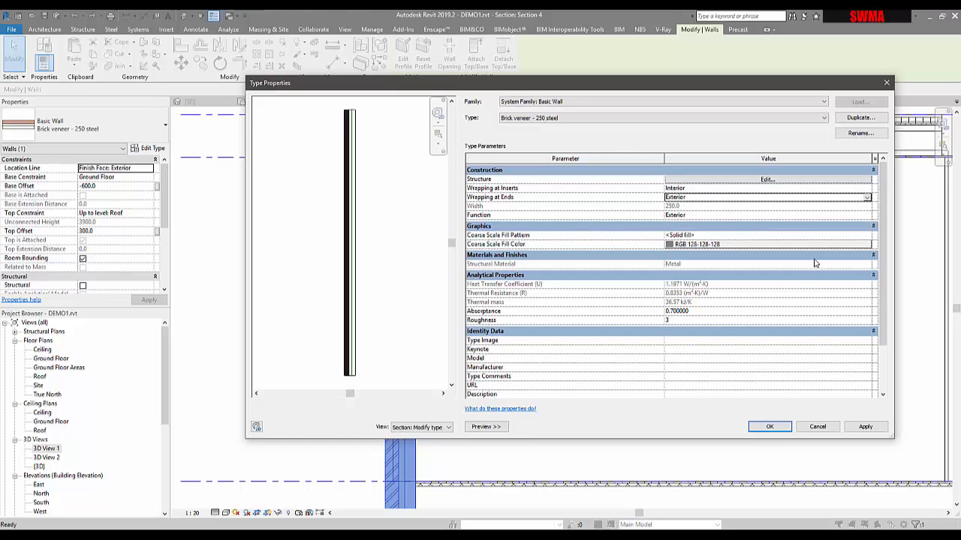
# - Insert a new layer in the wall type's structure and move it to the interior side, beyond the last core boundary
pyautogui.click(779, 182)
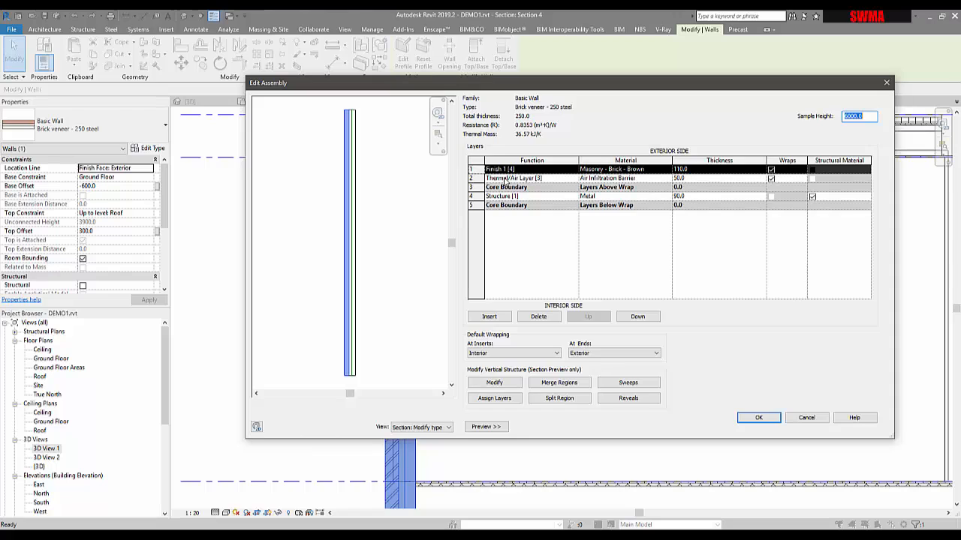
pyautogui.click(488, 317)
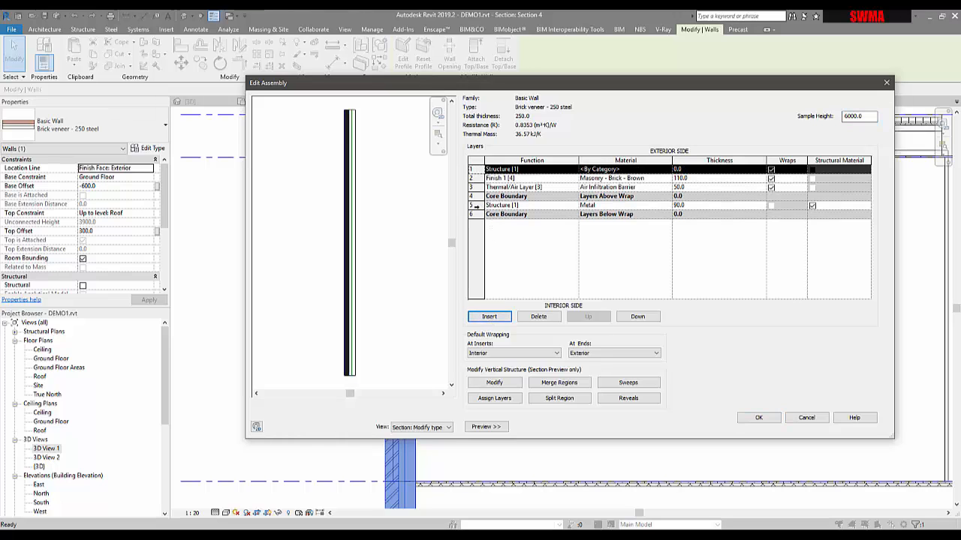
pyautogui.click(475, 205)
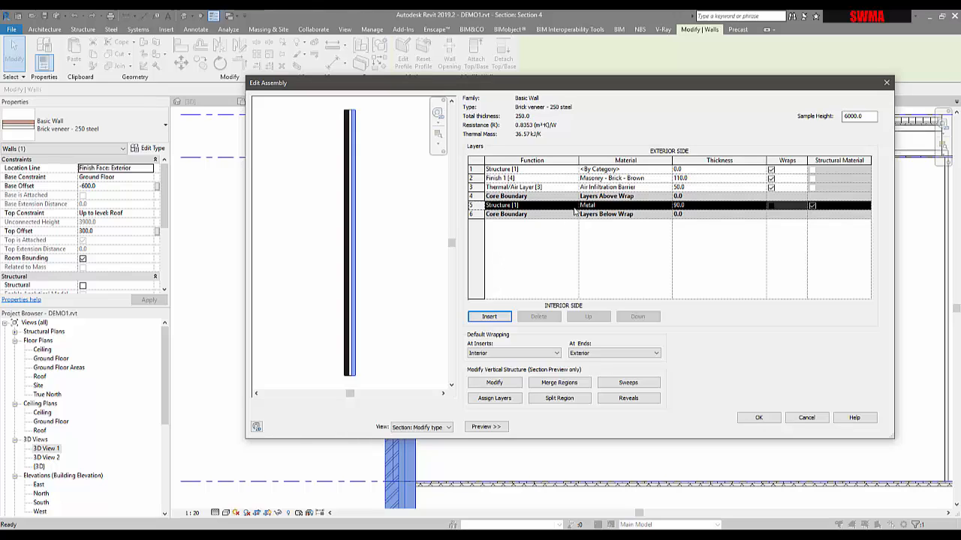
pyautogui.click(475, 169)
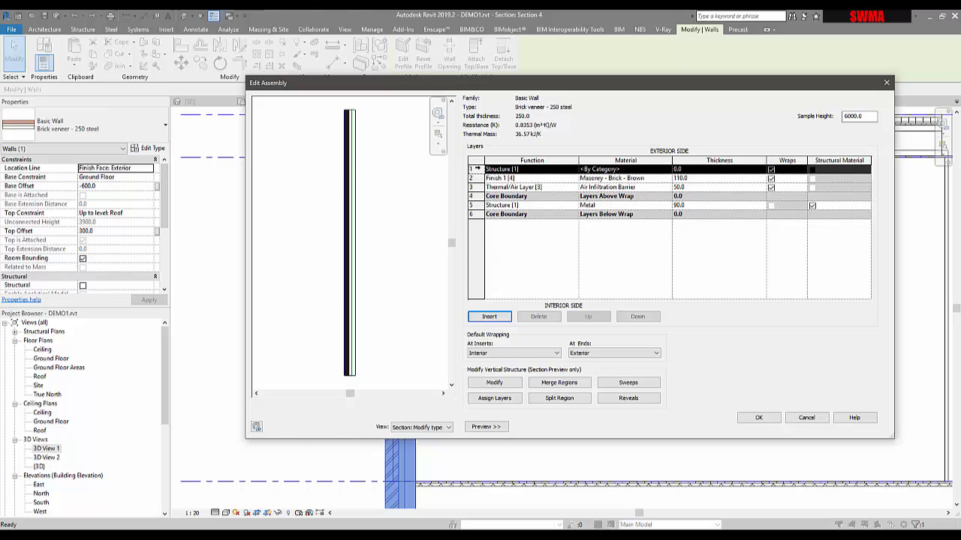
pyautogui.click(638, 317)
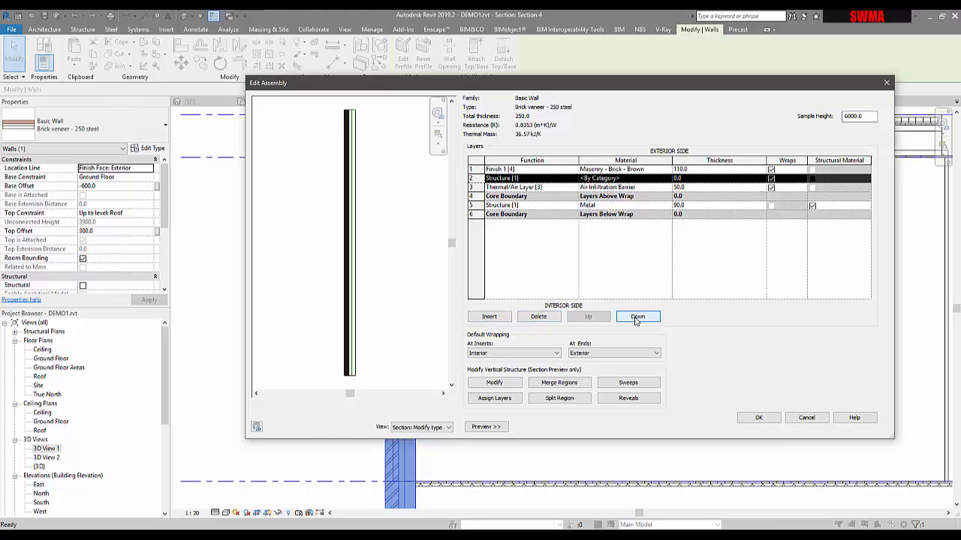
pyautogui.click(637, 316)
pyautogui.click(637, 317)
pyautogui.click(637, 317)
pyautogui.click(638, 316)
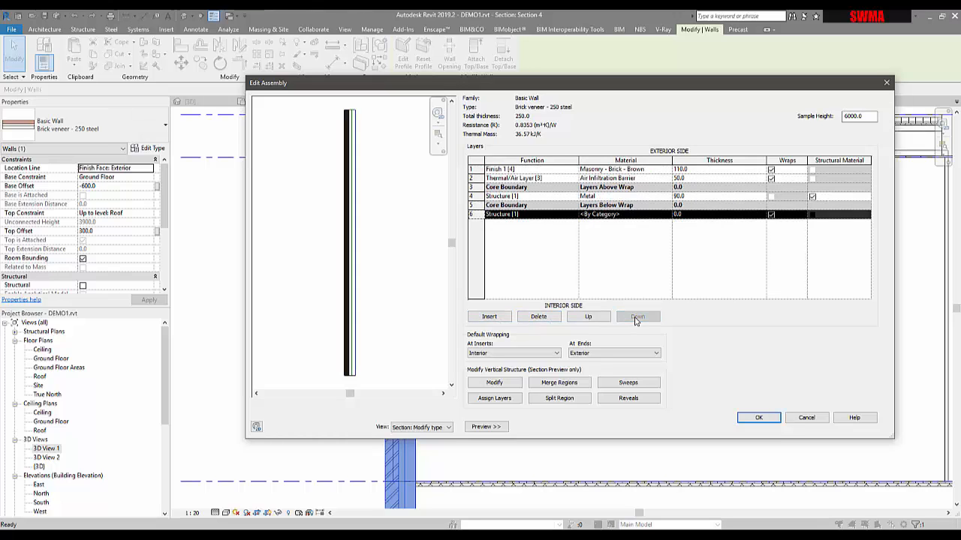
# - Set the new interior layer's function to Finish 2 [5] and its material to Gypsum Wall Board
pyautogui.click(573, 216)
pyautogui.click(573, 215)
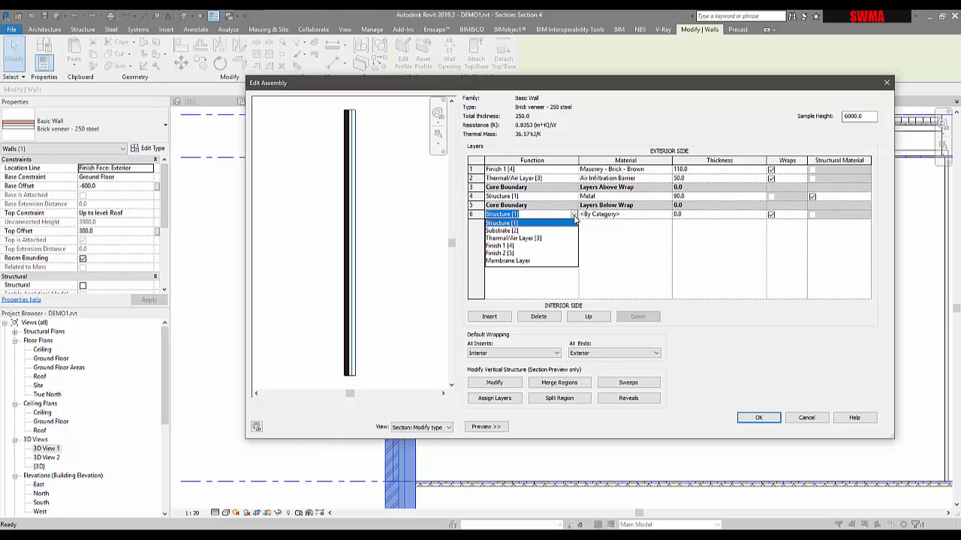
pyautogui.click(499, 253)
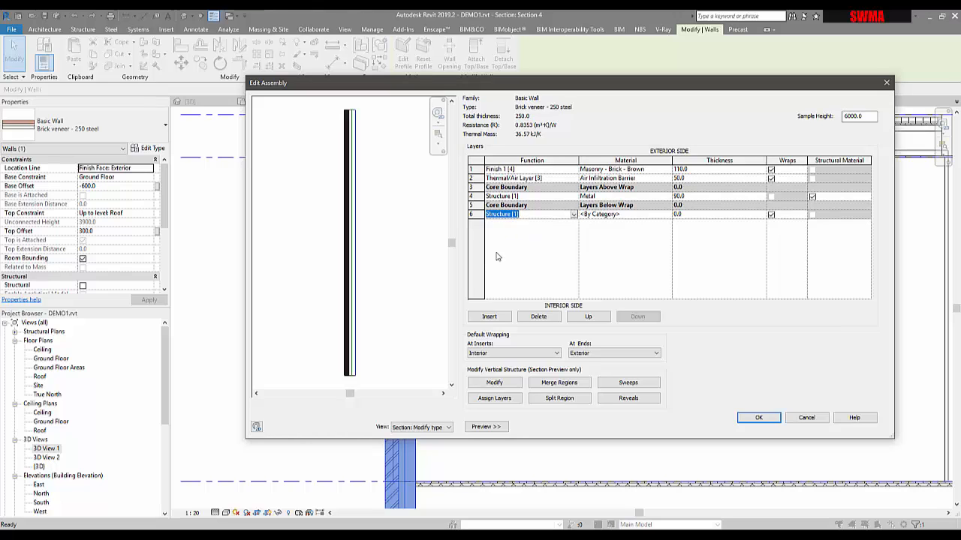
pyautogui.click(671, 218)
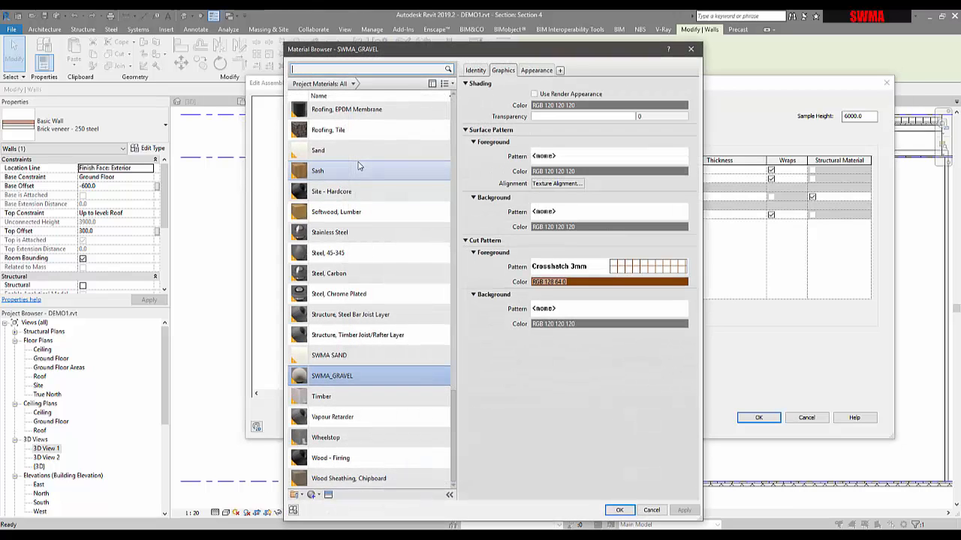
pyautogui.click(343, 72)
pyautogui.write('GYP')
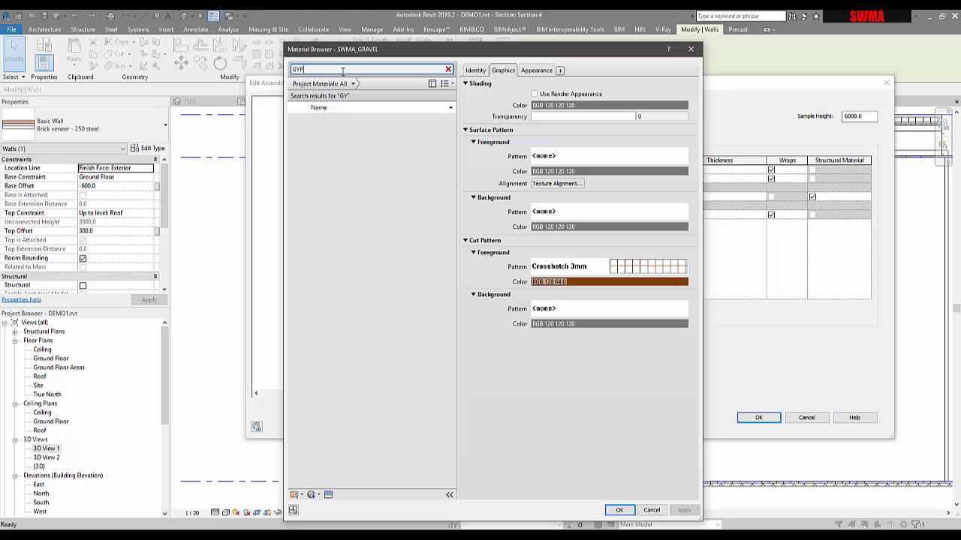
pyautogui.click(331, 125)
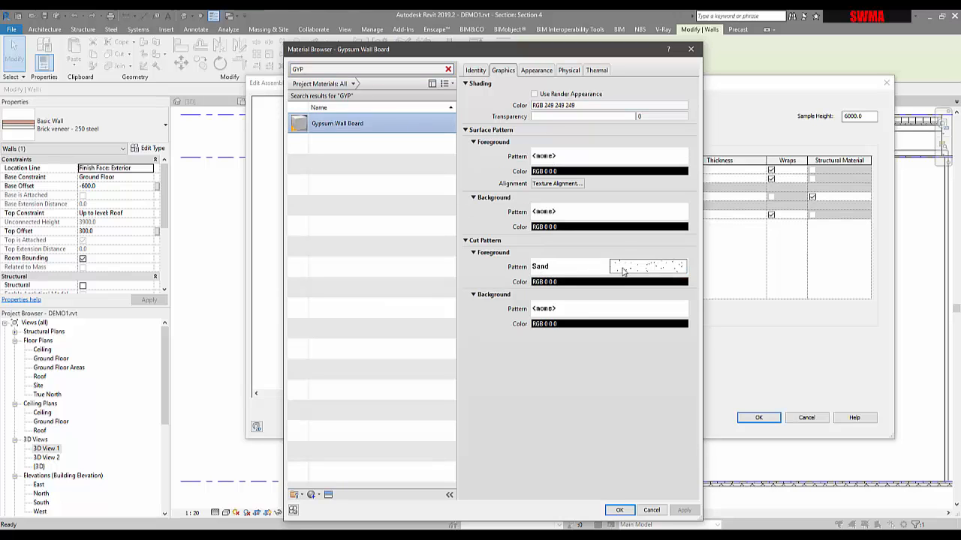
pyautogui.click(534, 71)
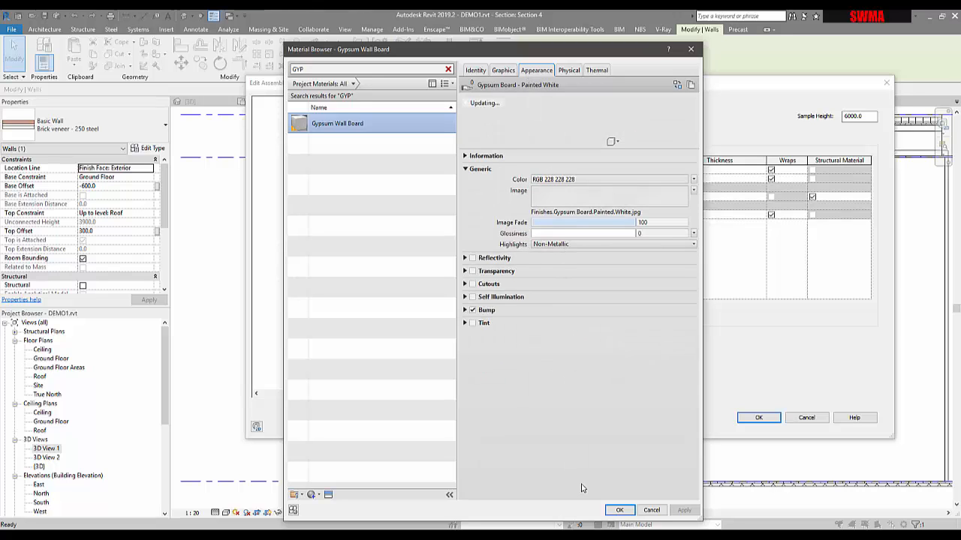
pyautogui.click(619, 510)
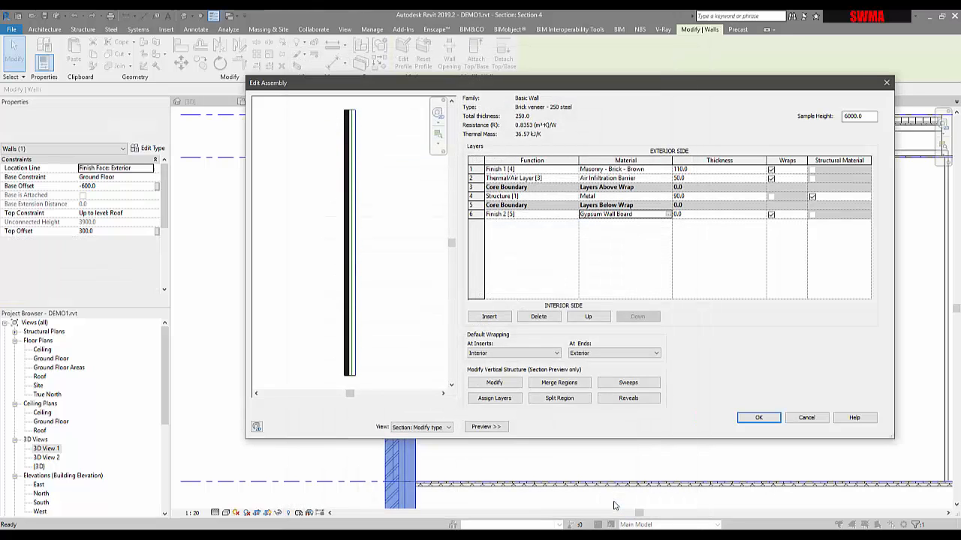
# - Set the Gypsum Wall Board layer's thickness to 10 mm
pyautogui.click(685, 218)
pyautogui.doubleClick(676, 215)
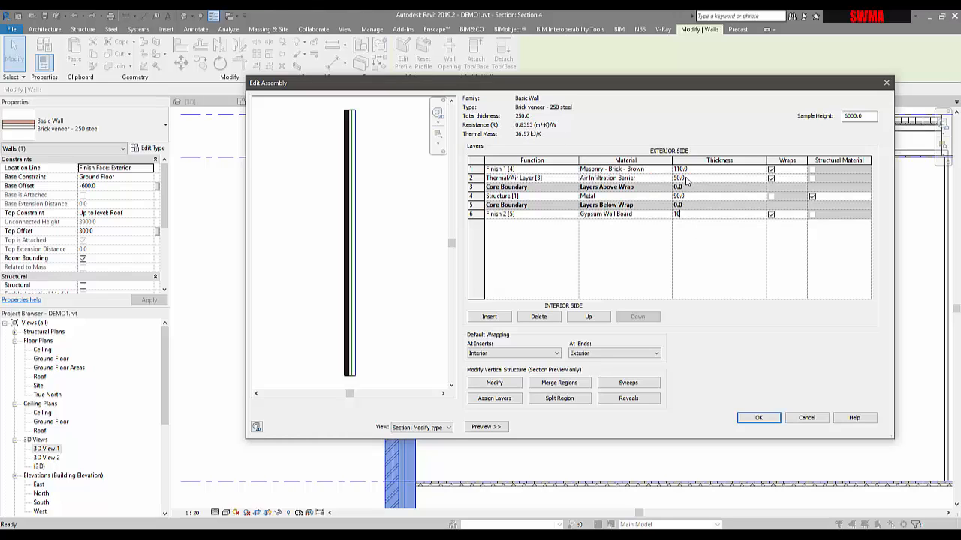
pyautogui.click(698, 201)
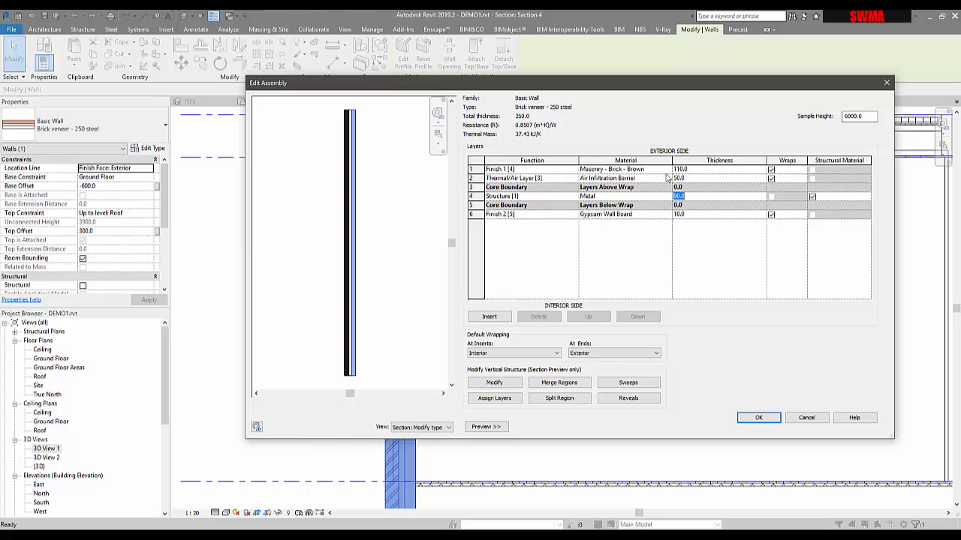
pyautogui.click(694, 218)
pyautogui.click(691, 215)
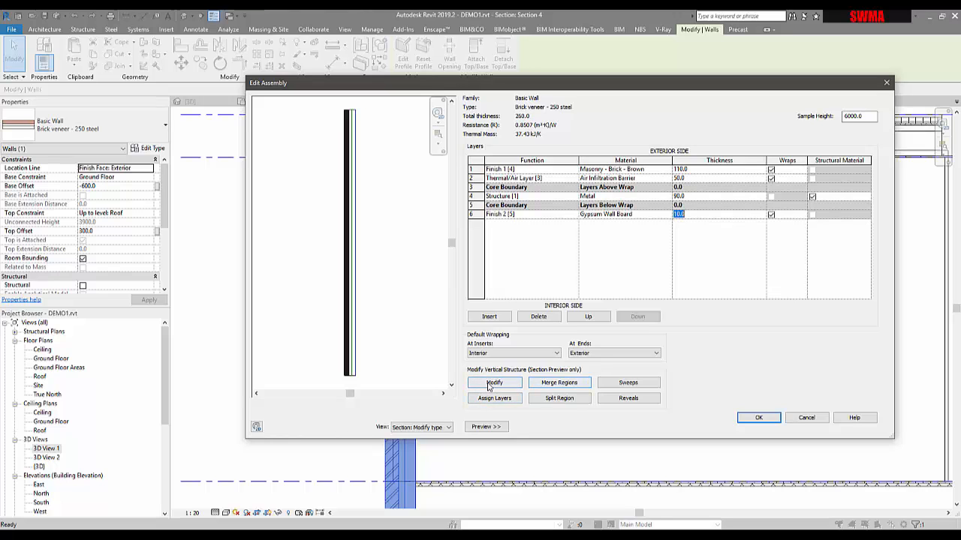
# - Add a wall sweep with the Default profile at the base of the exterior side
pyautogui.click(614, 385)
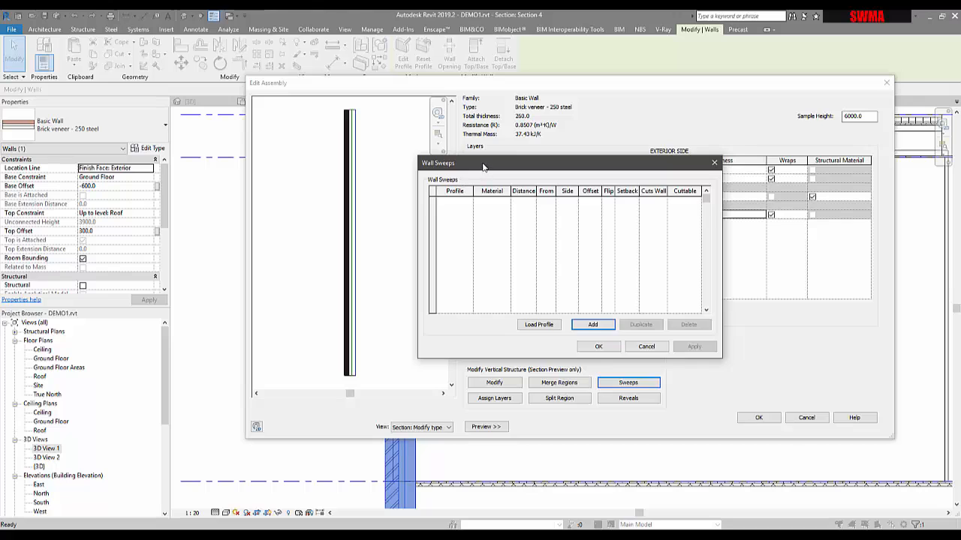
pyautogui.moveTo(483, 164); pyautogui.dragTo(474, 172)
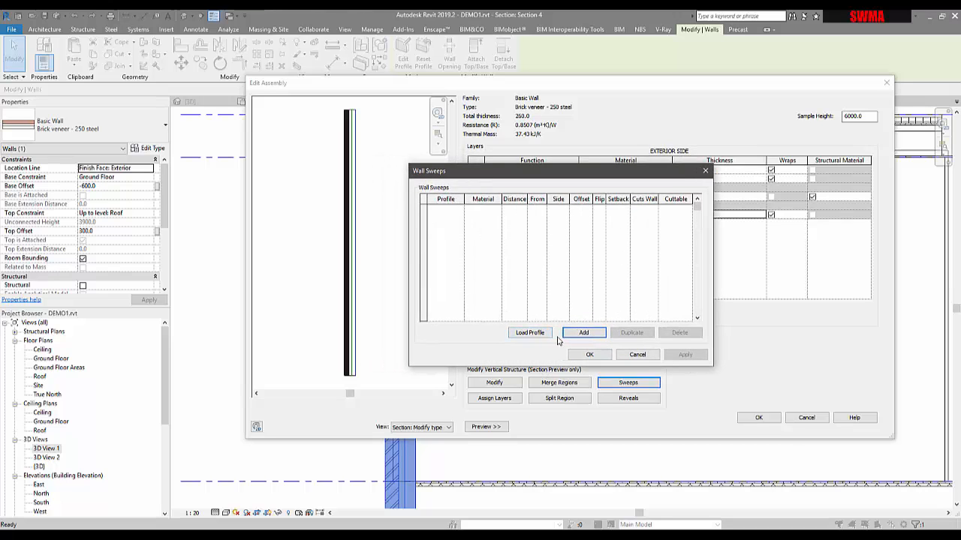
pyautogui.click(580, 332)
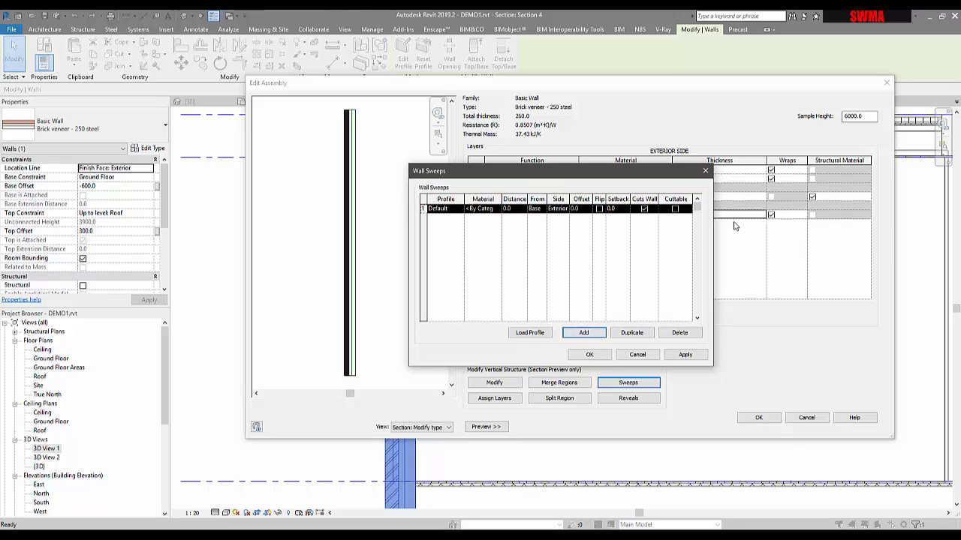
pyautogui.click(696, 359)
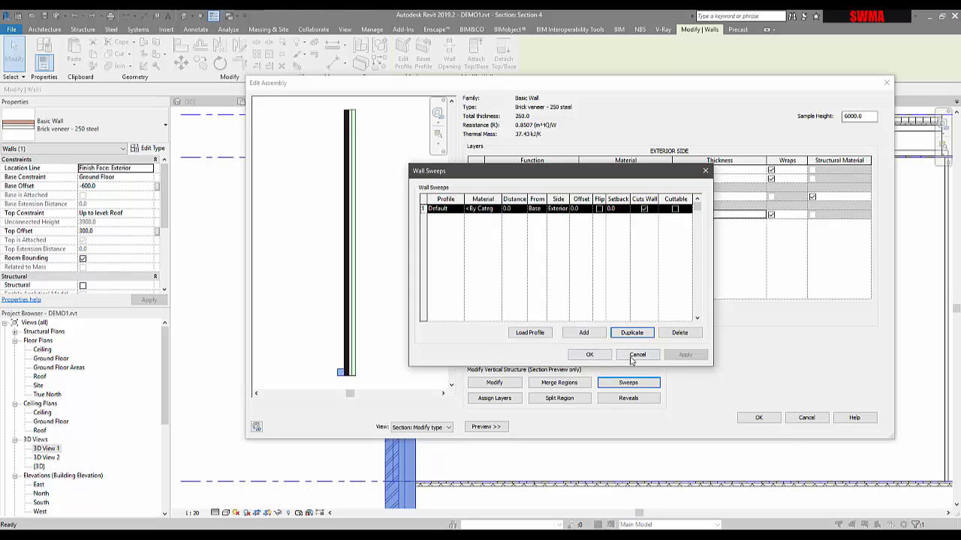
pyautogui.click(586, 356)
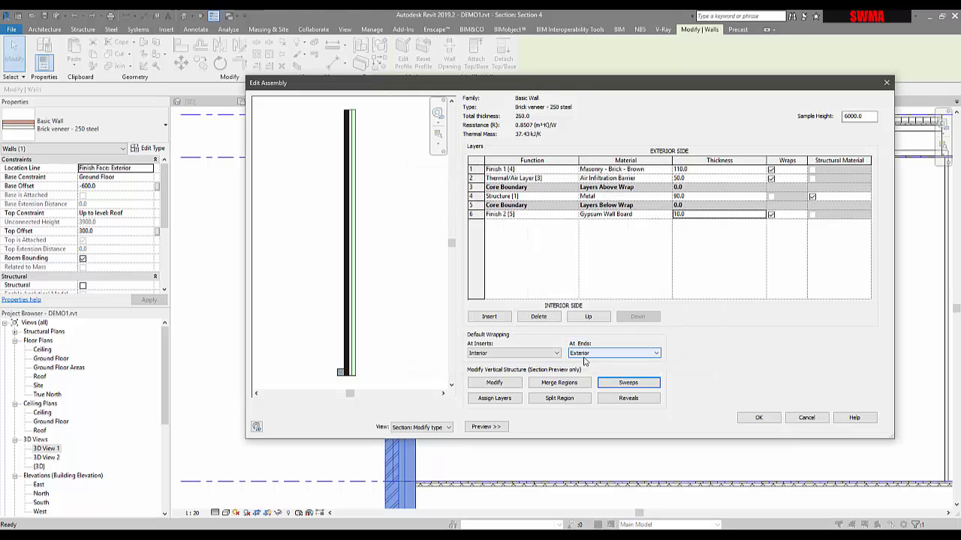
# - Add a reveal with the Default profile to the exterior side of the wall type and apply it
pyautogui.click(603, 400)
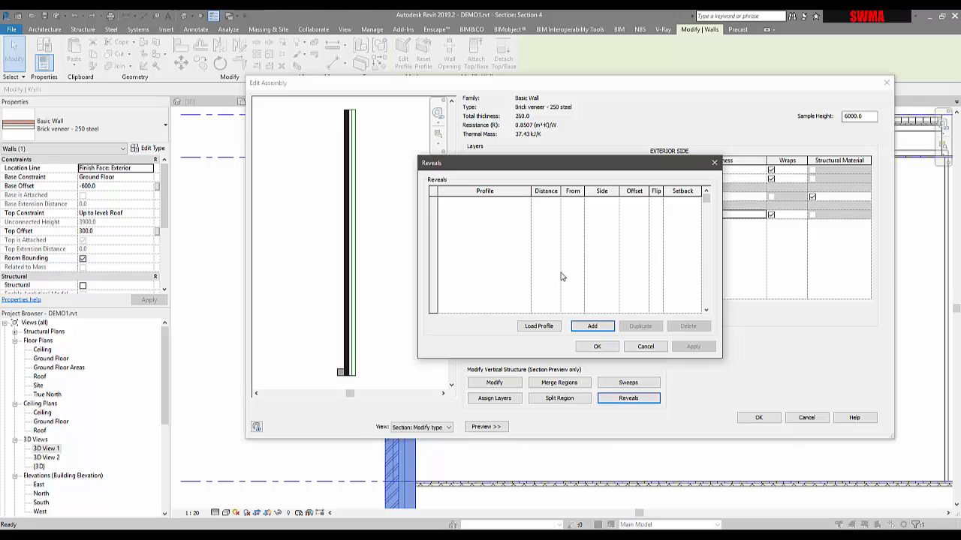
pyautogui.click(576, 327)
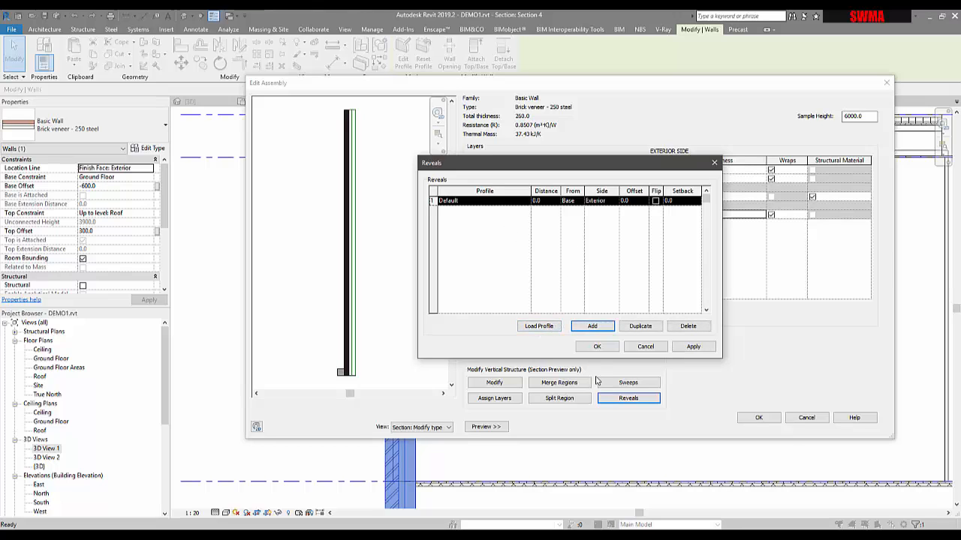
pyautogui.click(692, 347)
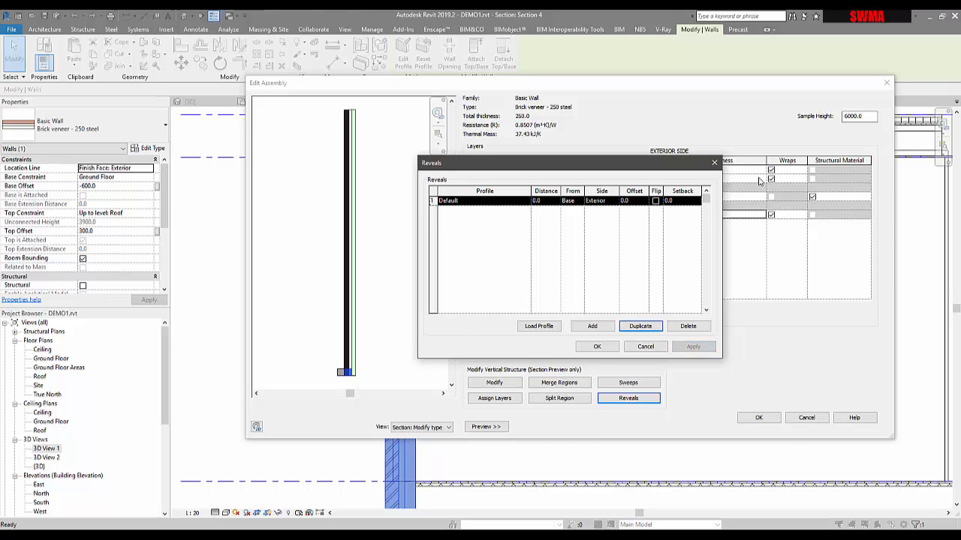
# - Set the reveal to be positioned from the Top of the wall and apply the change
pyautogui.click(545, 201)
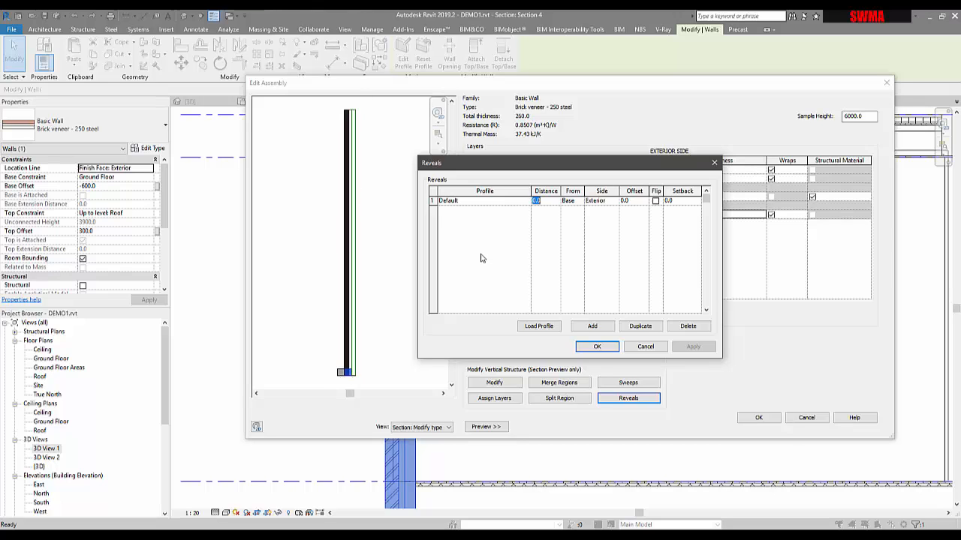
pyautogui.click(616, 202)
pyautogui.click(616, 202)
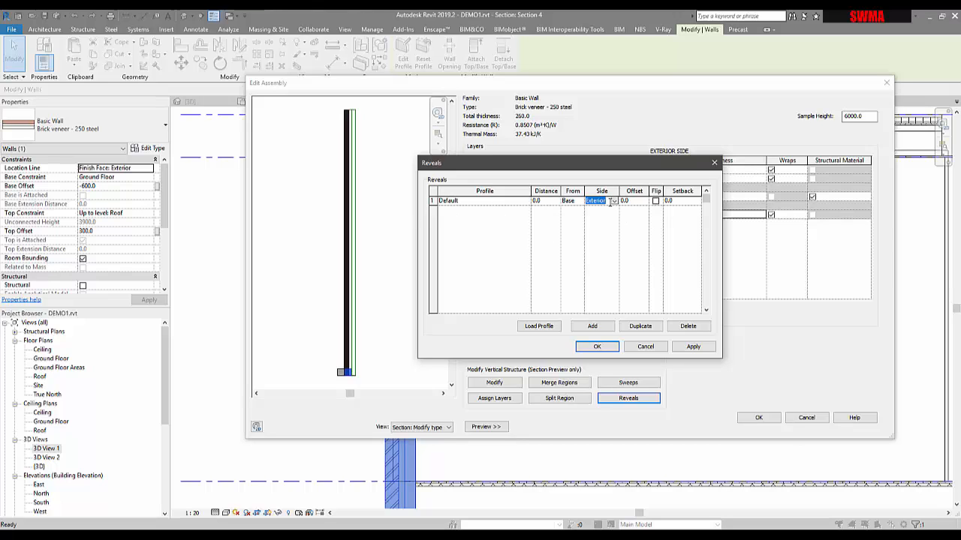
pyautogui.click(635, 201)
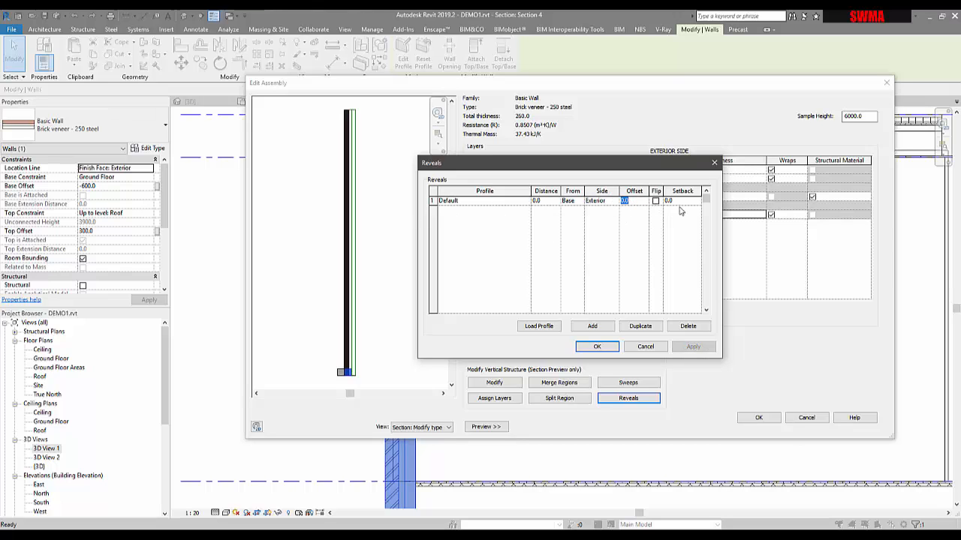
pyautogui.click(581, 202)
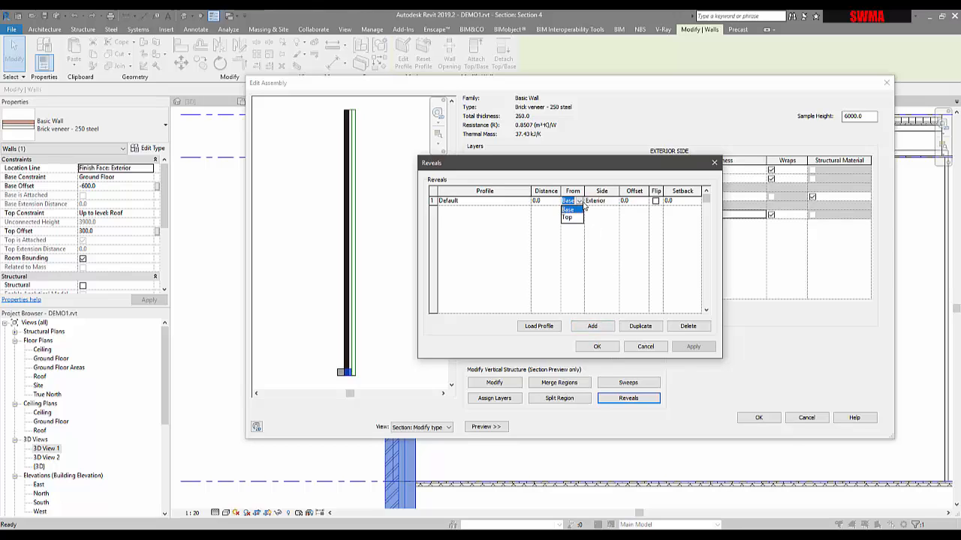
pyautogui.click(570, 218)
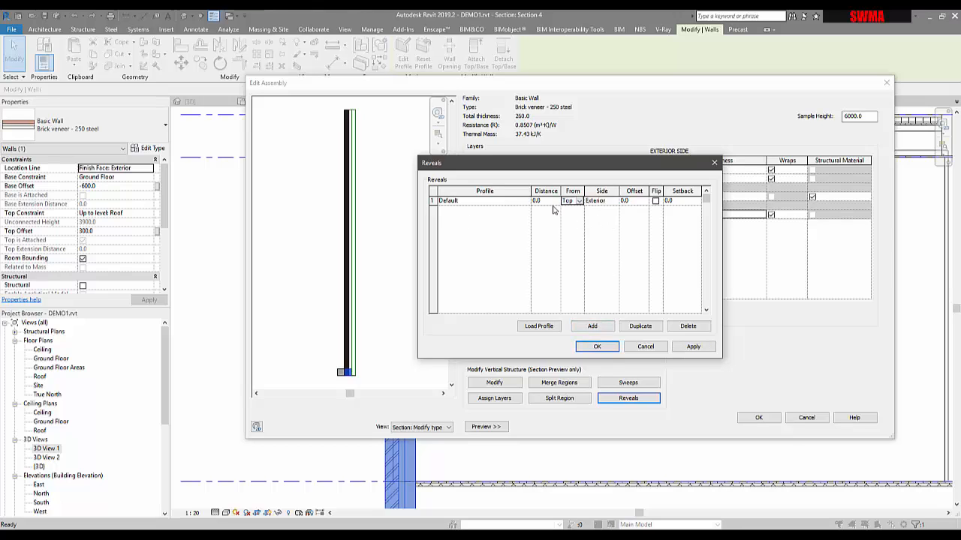
pyautogui.click(692, 346)
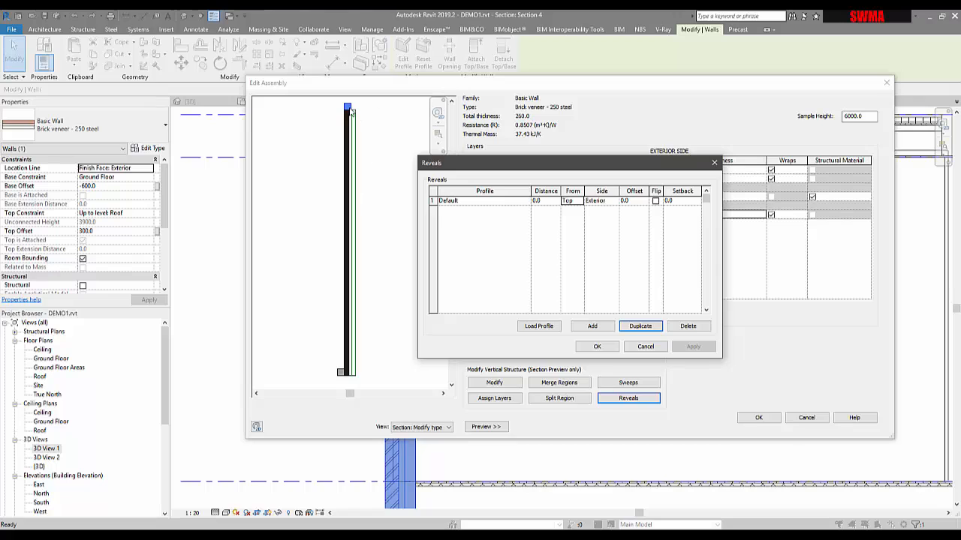
# - Set the reveal's distance from the top of the wall to -600 mm and apply it
pyautogui.click(556, 202)
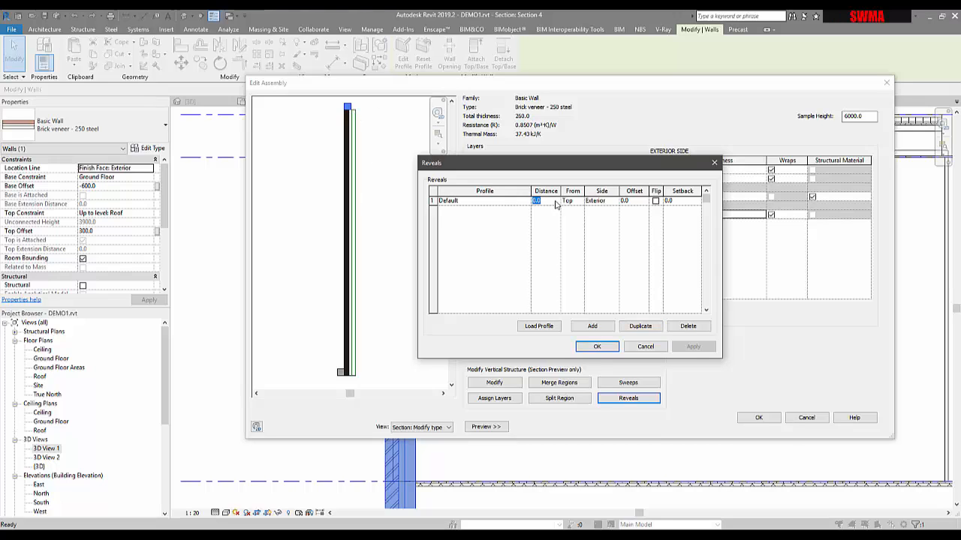
pyautogui.write('-600')
pyautogui.click(679, 349)
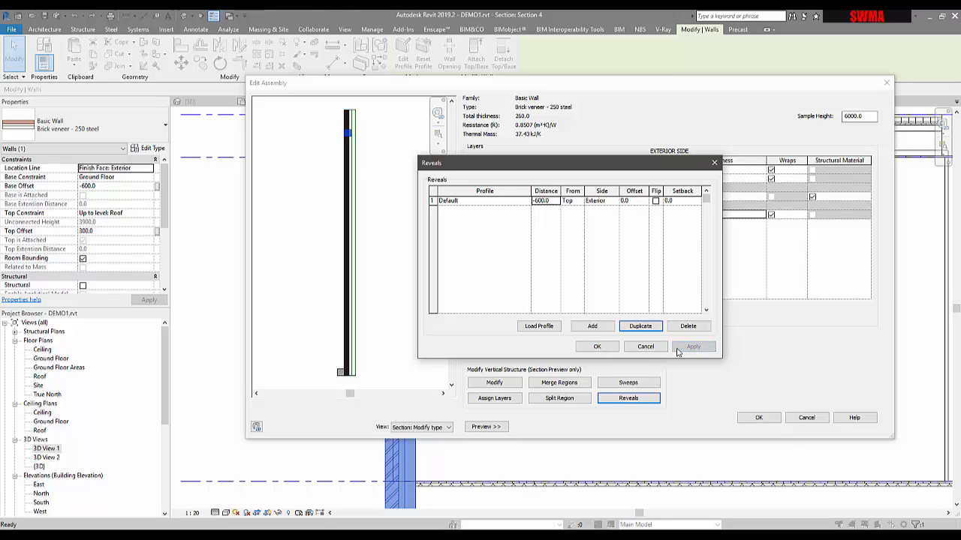
# - Try offsetting the reveal into the wall by 20 mm and 50 mm, applying the 50 mm value
pyautogui.click(635, 202)
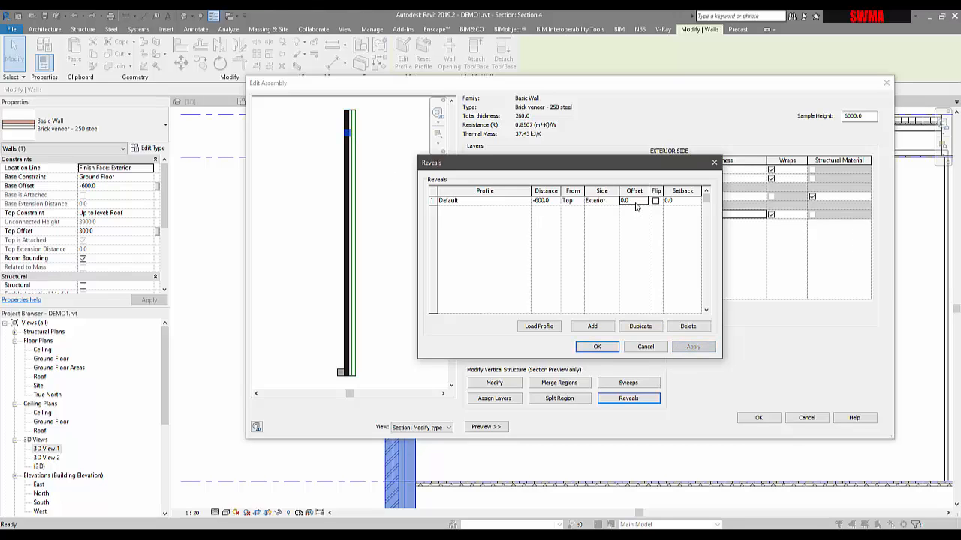
pyautogui.write('20')
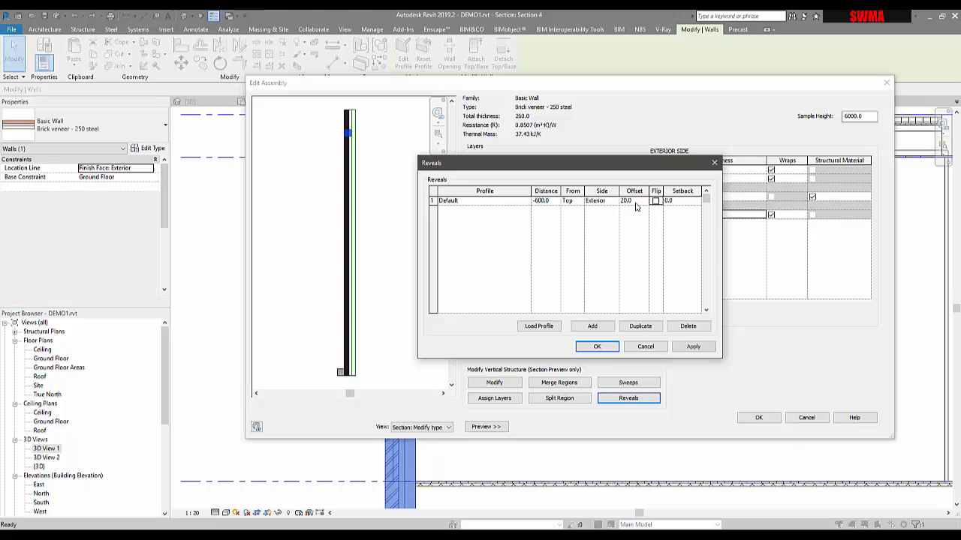
pyautogui.click(635, 203)
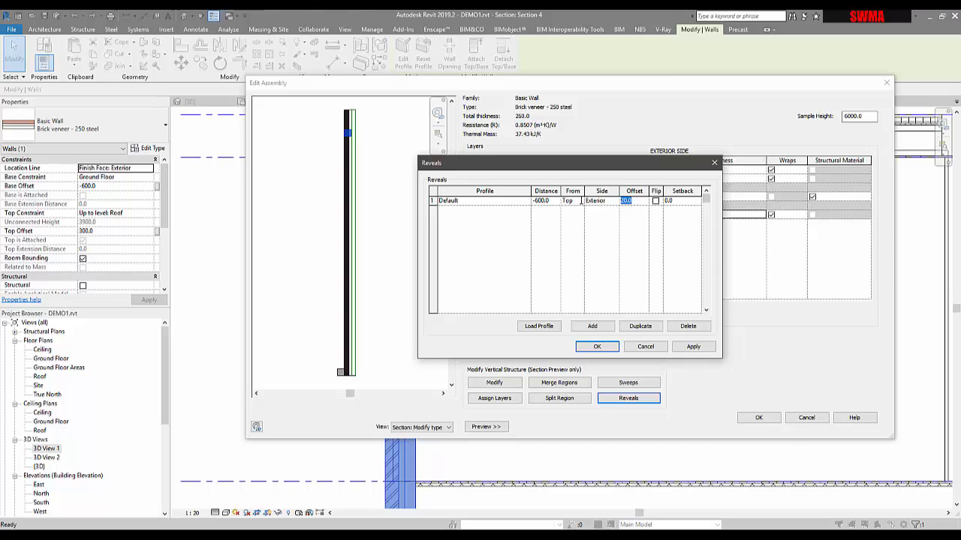
pyautogui.click(692, 347)
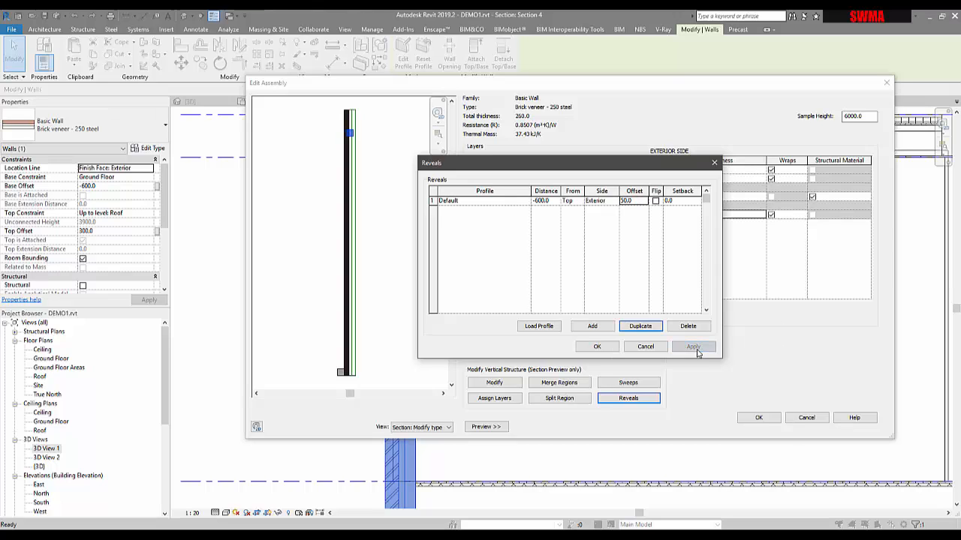
# - Set the reveal's offset to -50 mm and apply the change
pyautogui.click(635, 203)
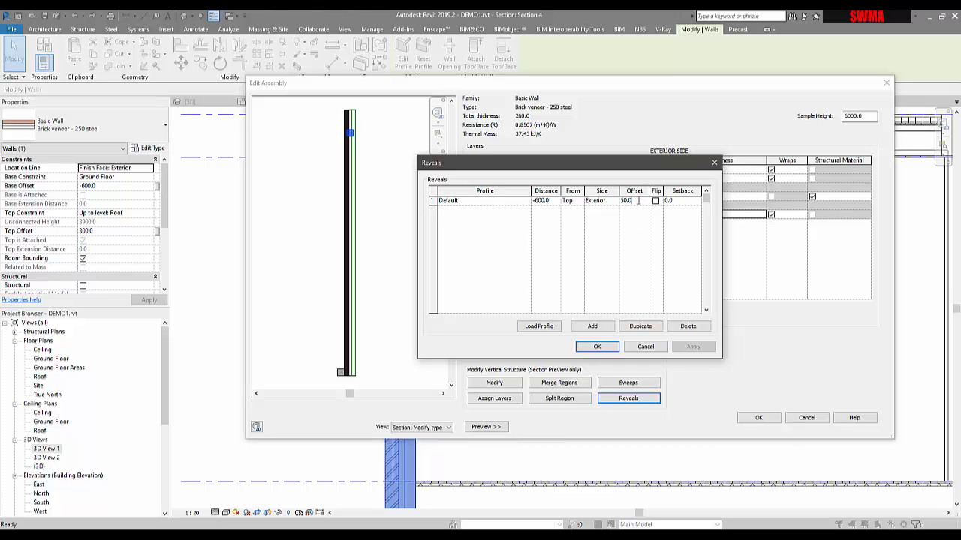
pyautogui.write('-50')
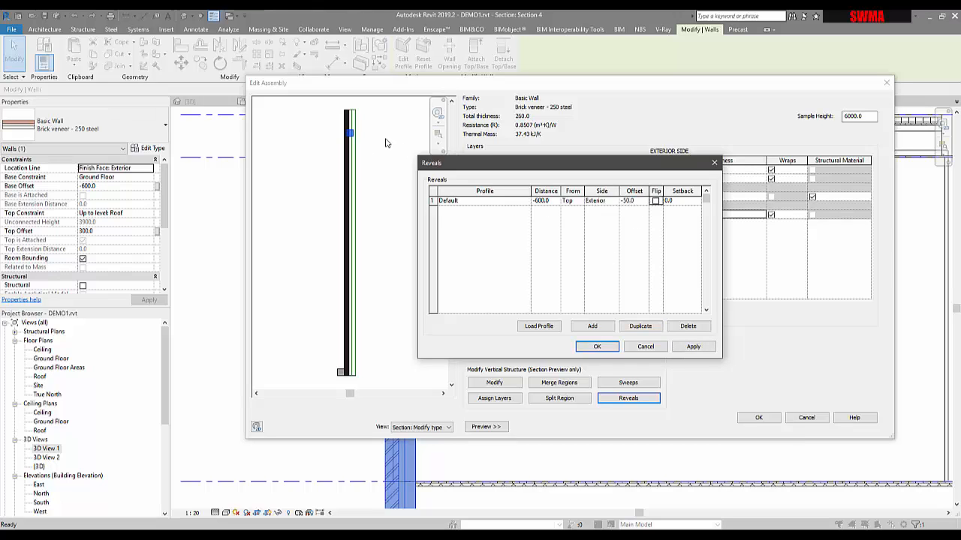
pyautogui.click(693, 346)
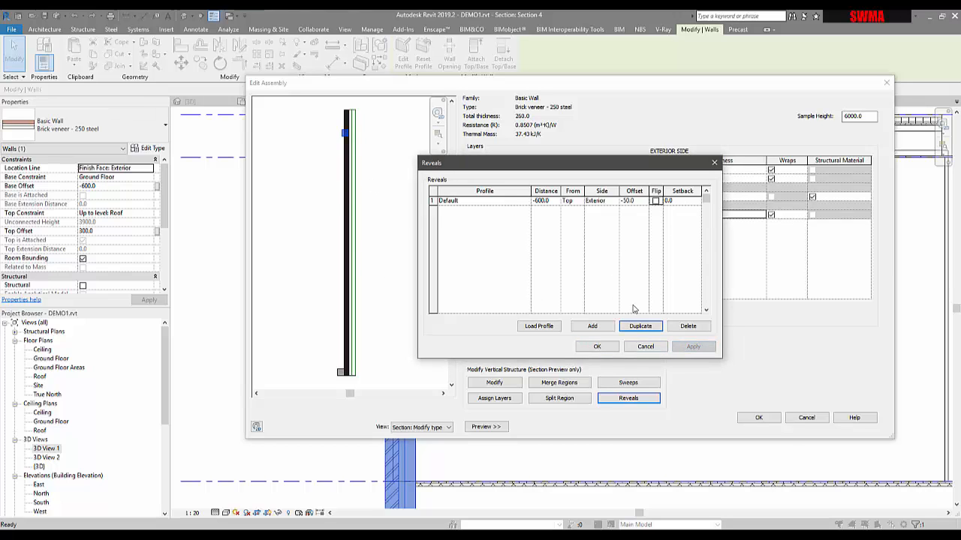
# - Try a 50 mm setback on the reveal and reset the setback to 0
pyautogui.click(679, 201)
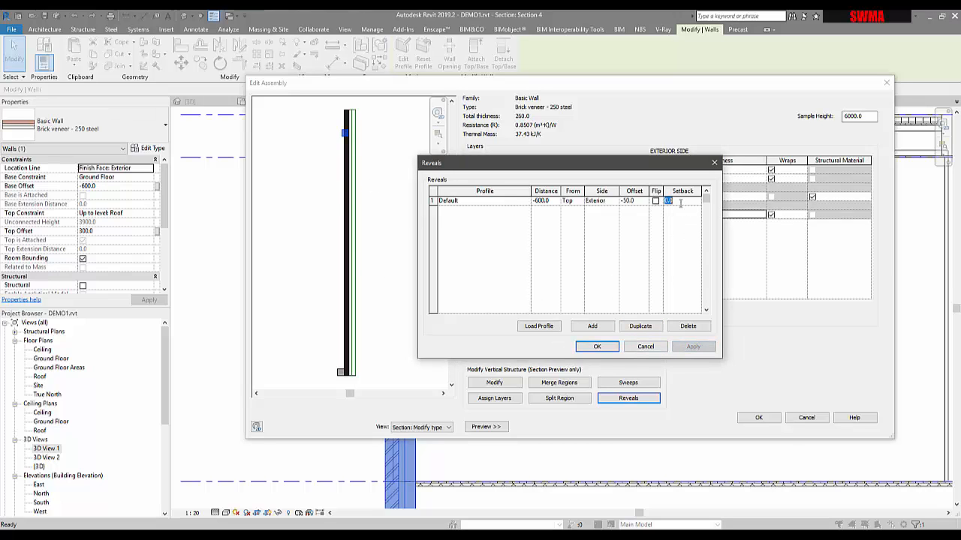
pyautogui.write('50')
pyautogui.click(692, 347)
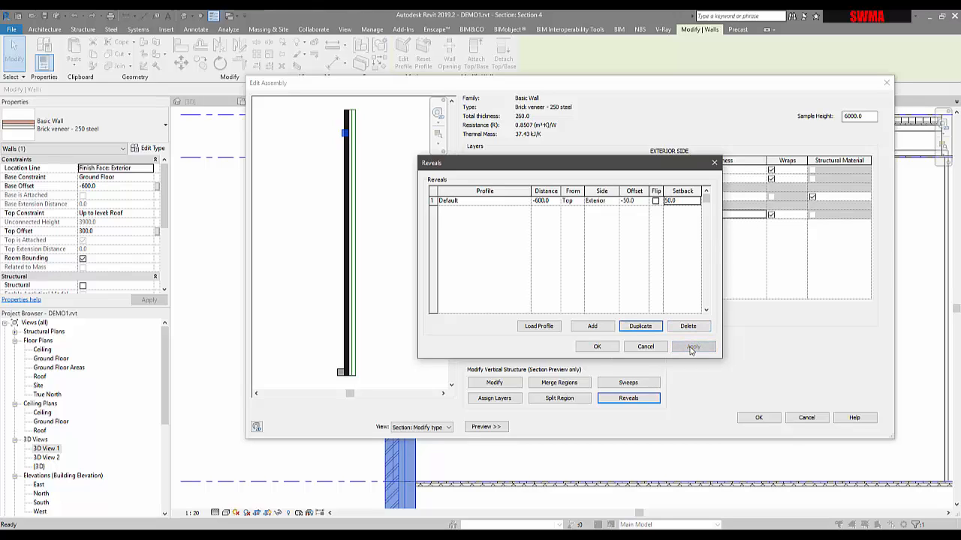
pyautogui.click(679, 201)
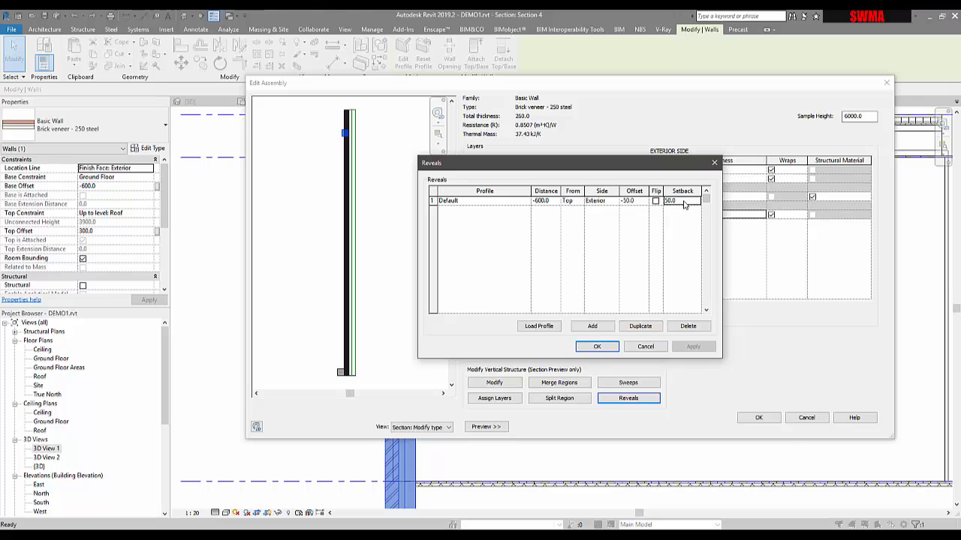
pyautogui.write('0')
# - Try the flip option on the reveal, apply it, and switch the option off again
pyautogui.click(656, 202)
pyautogui.click(689, 347)
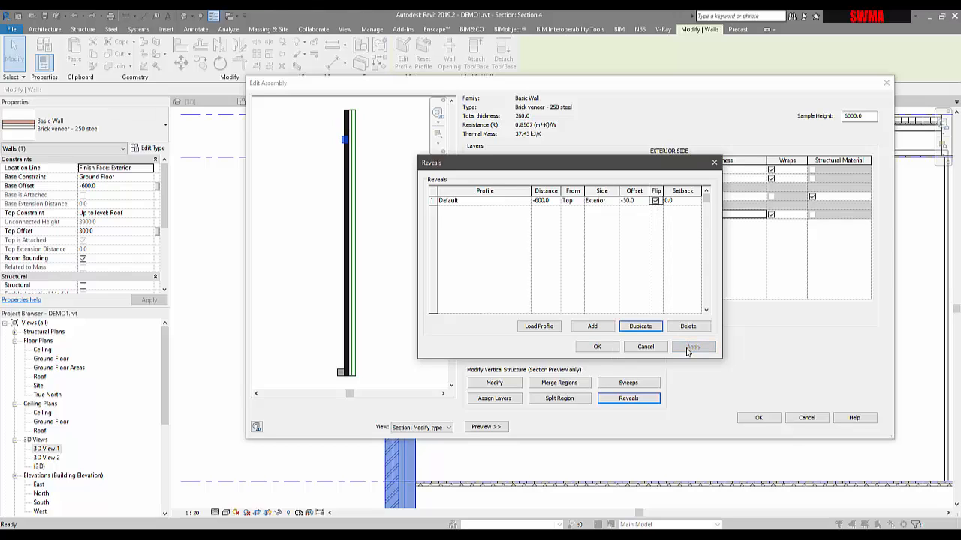
pyautogui.click(656, 201)
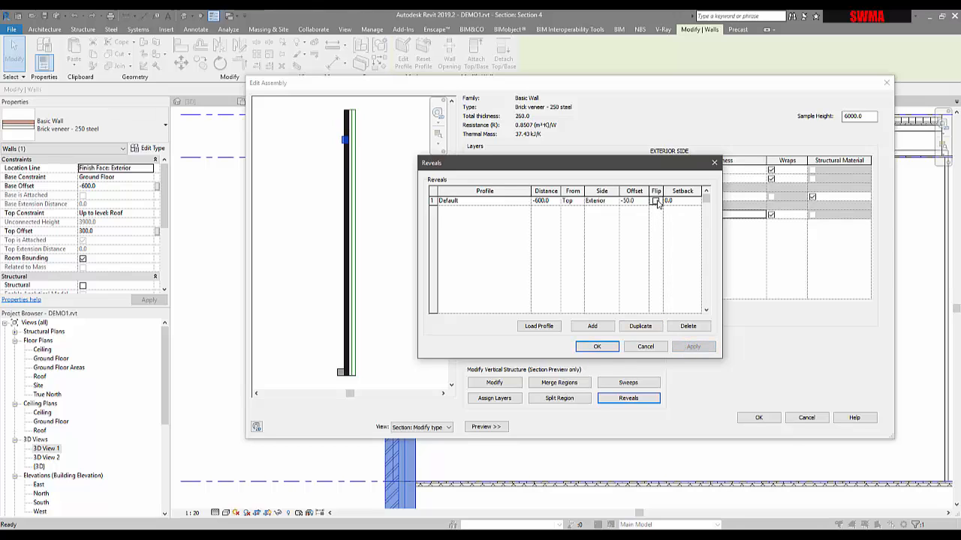
# - Accept the reveal settings and inspect the reveal and base sweep closely in the section preview
pyautogui.click(598, 347)
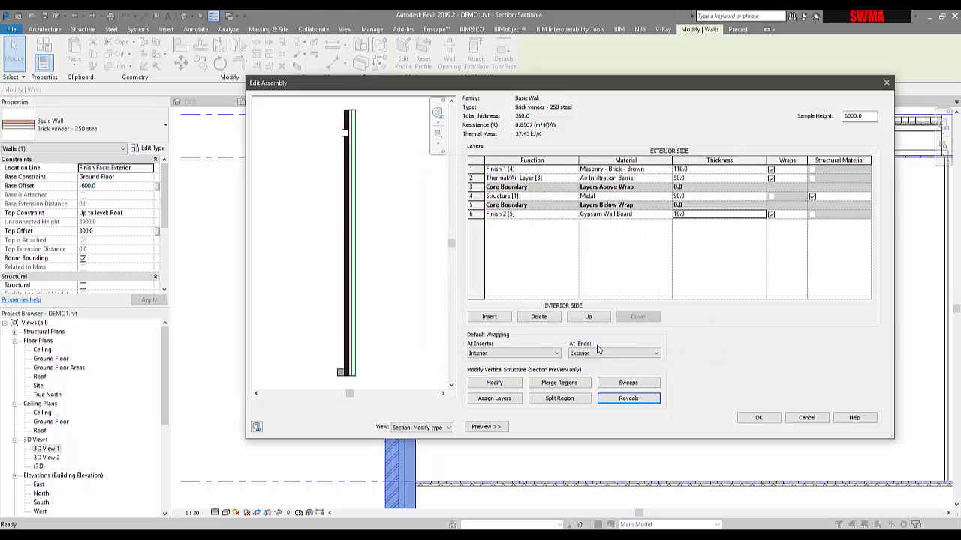
pyautogui.scroll(5, 365, 211)
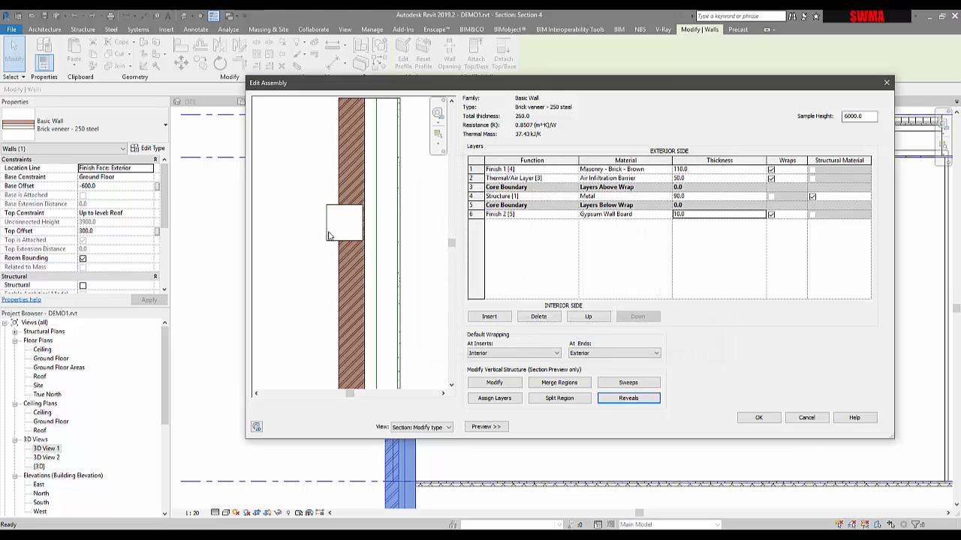
pyautogui.scroll(-4, 315, 221)
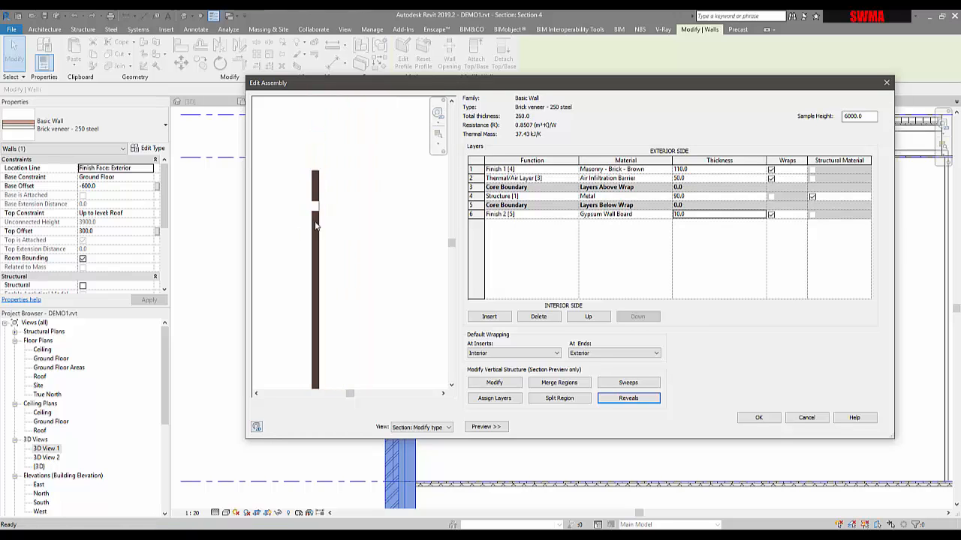
pyautogui.scroll(5, 350, 208)
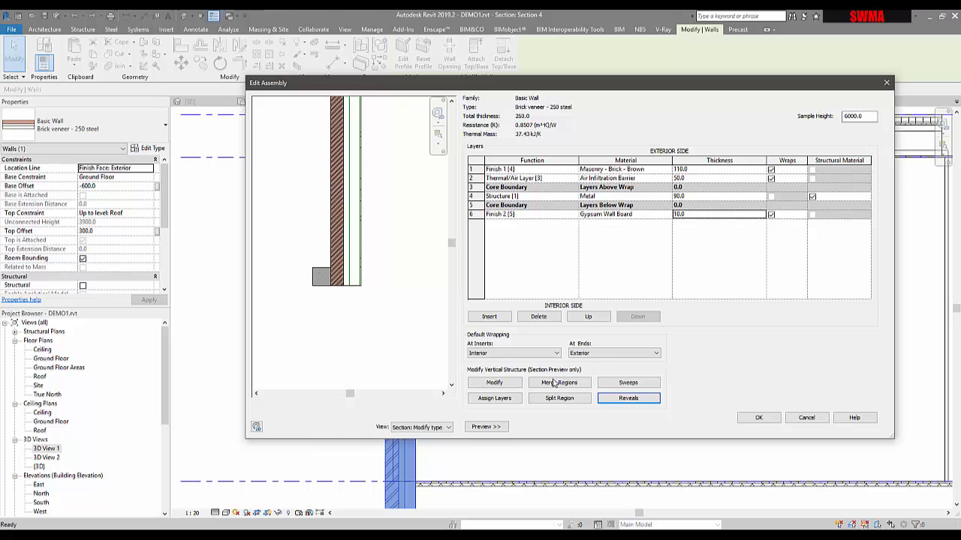
# - Start loading a profile for the wall sweep and browse to the Wall folder under Profiles in the Australia library
pyautogui.click(632, 383)
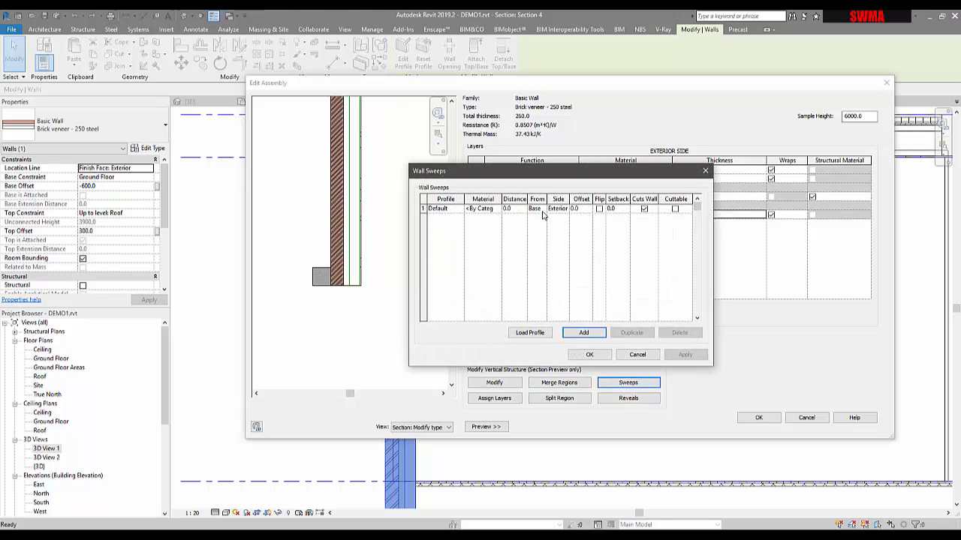
pyautogui.click(534, 333)
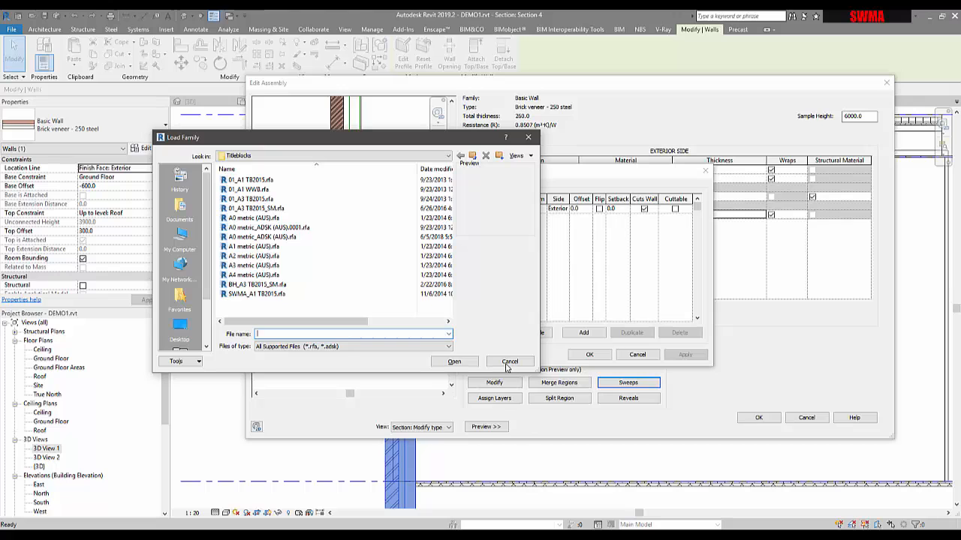
pyautogui.click(433, 158)
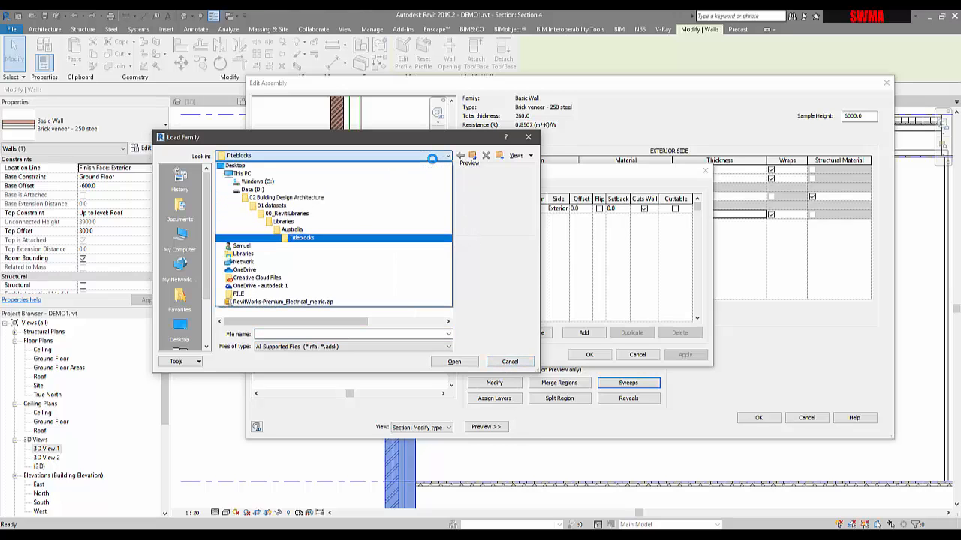
pyautogui.click(292, 229)
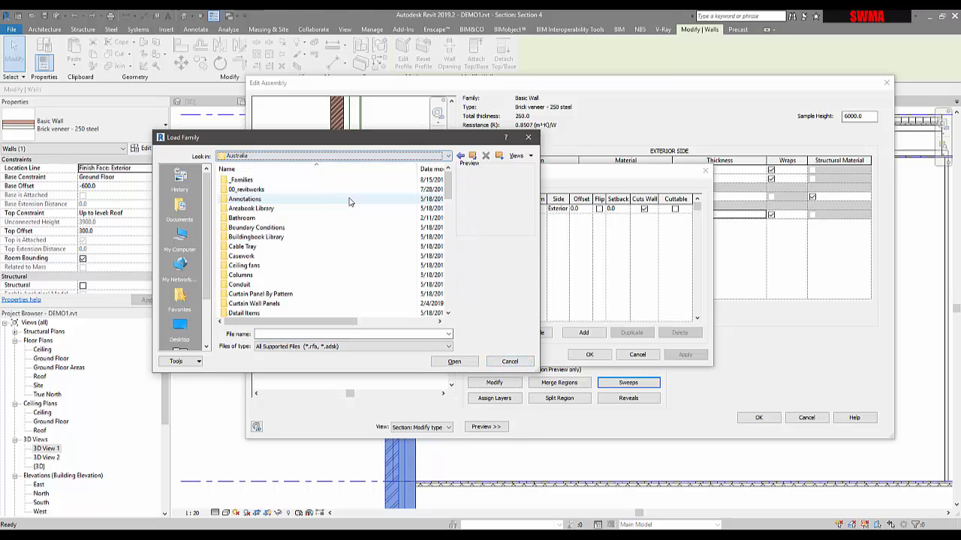
pyautogui.scroll(-5, 262, 271)
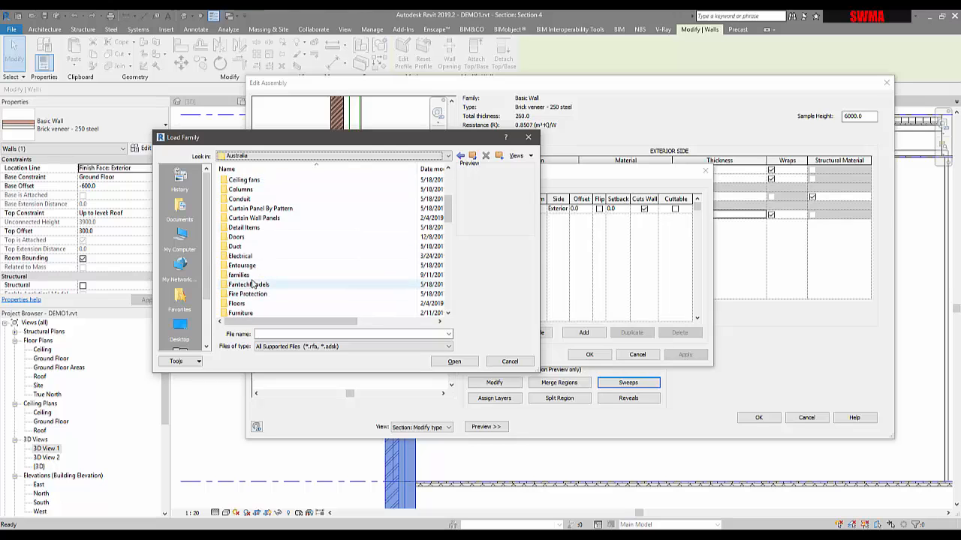
pyautogui.scroll(-2, 253, 284)
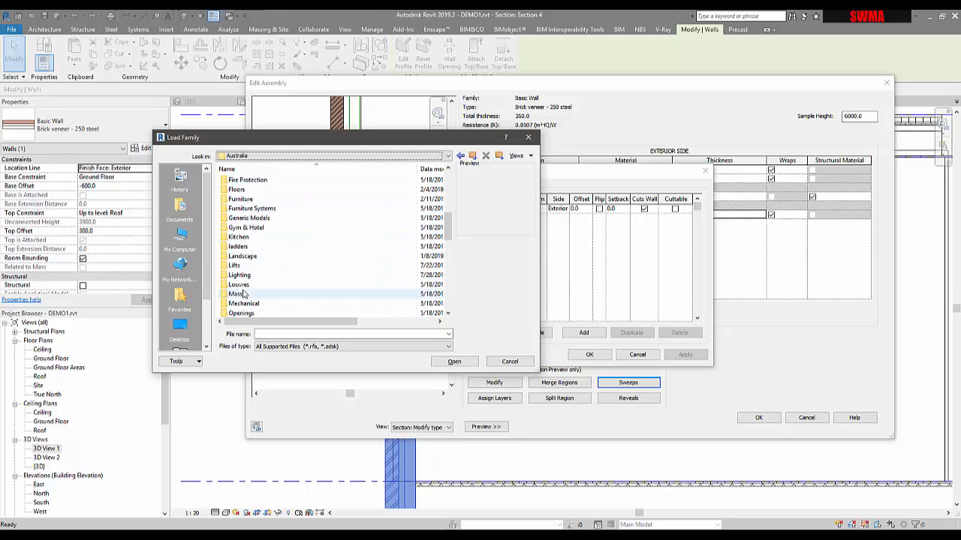
pyautogui.scroll(-2, 247, 288)
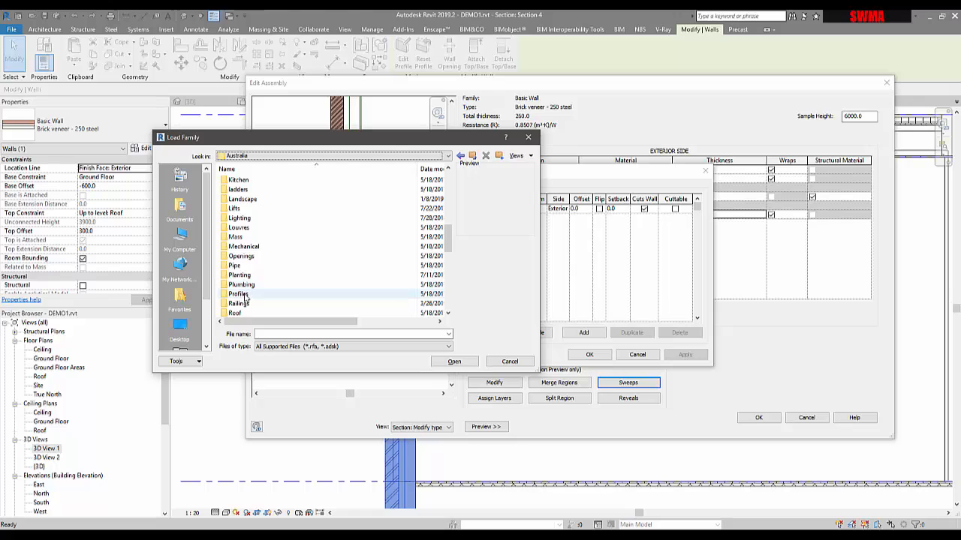
pyautogui.doubleClick(248, 292)
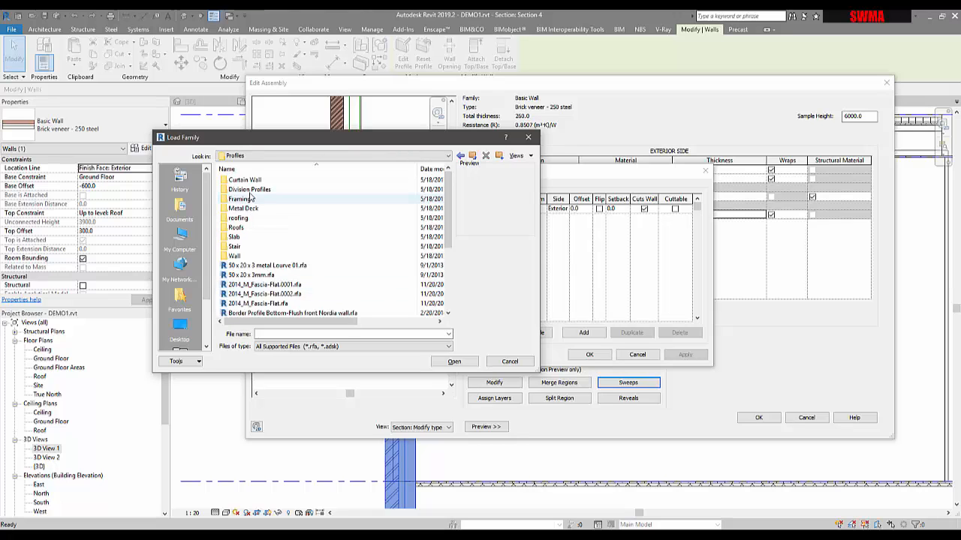
pyautogui.doubleClick(237, 256)
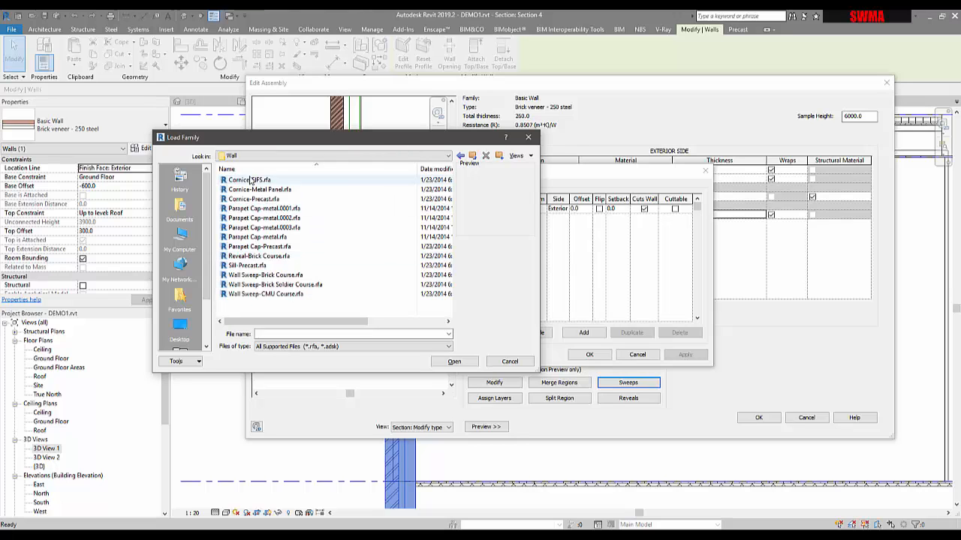
# - Examine the previews of the cornice, reveal, sill and wall sweep profile families in the Wall folder
pyautogui.click(250, 180)
pyautogui.click(254, 190)
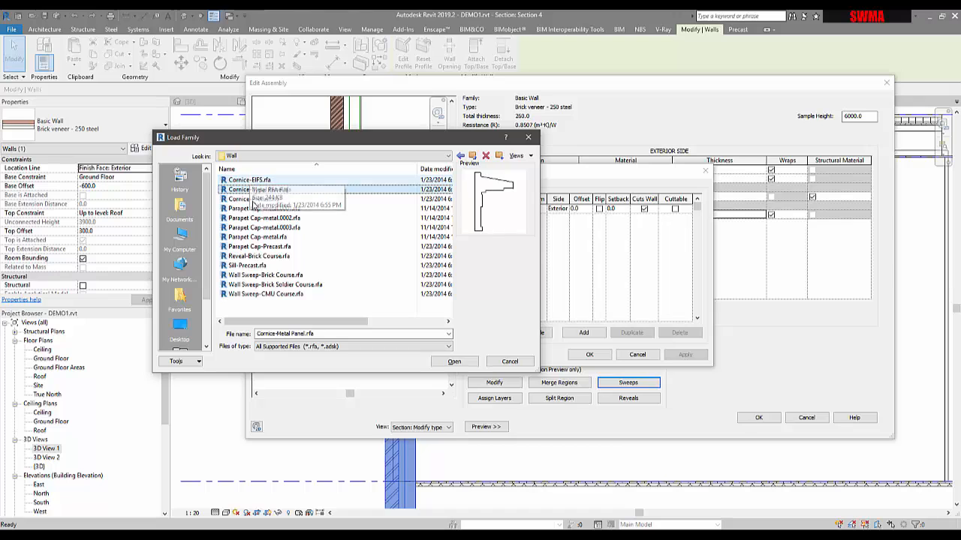
pyautogui.click(240, 266)
pyautogui.click(241, 275)
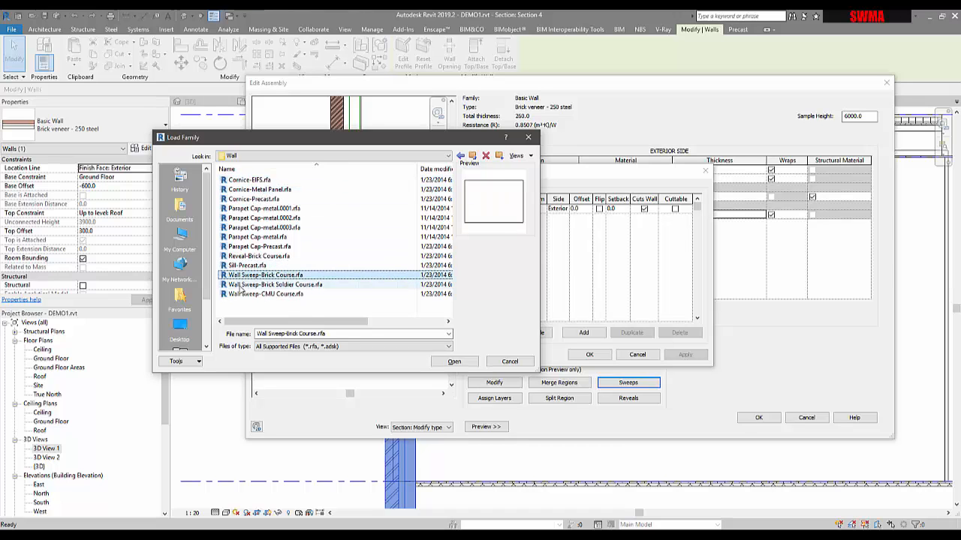
pyautogui.click(242, 285)
pyautogui.click(240, 293)
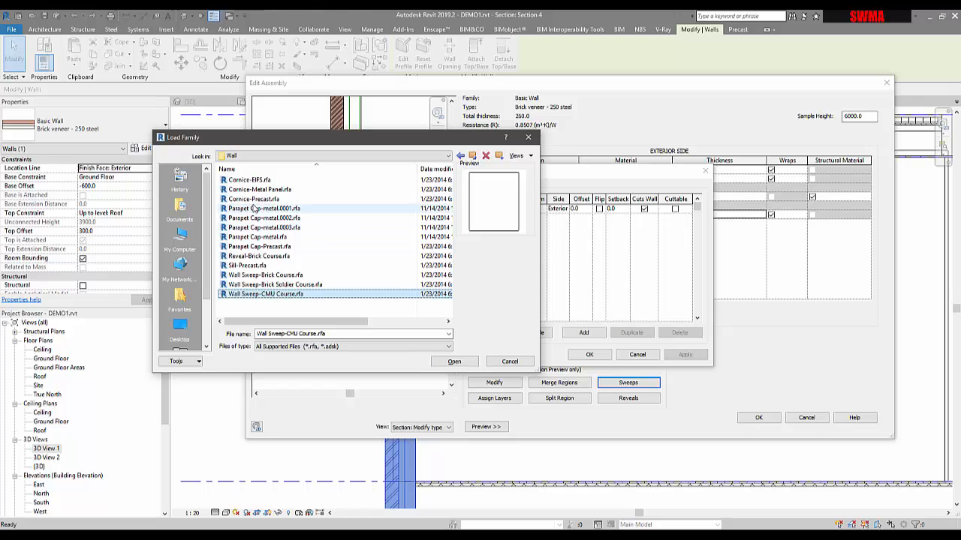
pyautogui.click(247, 257)
pyautogui.click(247, 265)
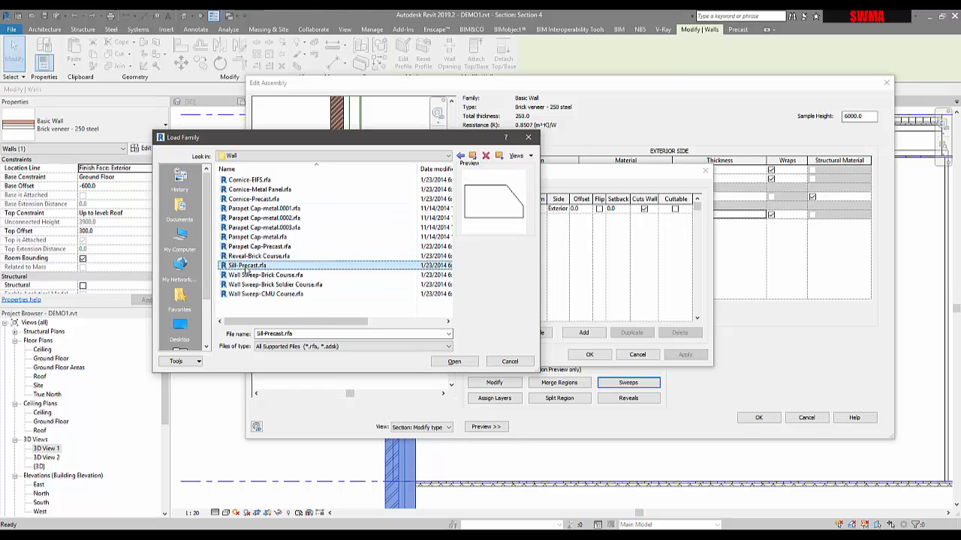
pyautogui.click(243, 276)
pyautogui.click(243, 285)
pyautogui.click(243, 293)
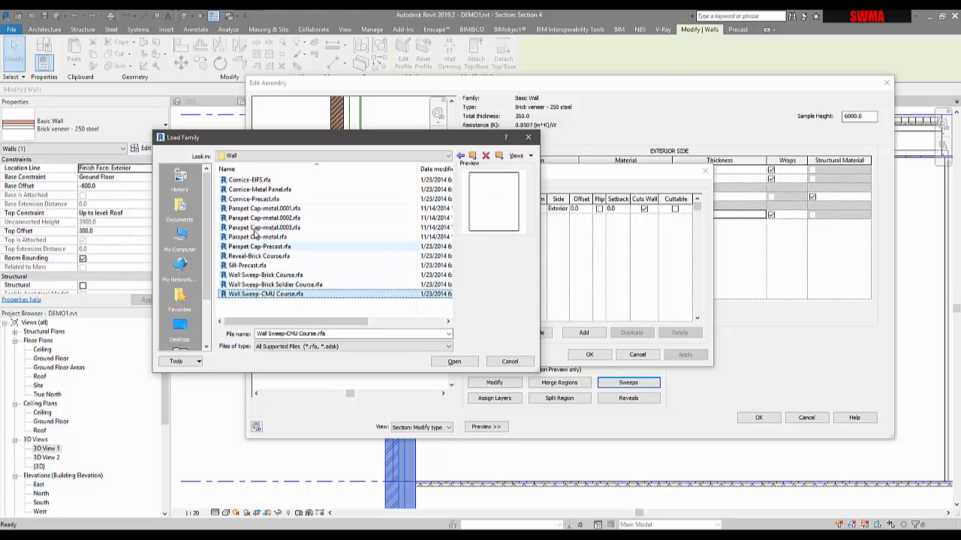
# - Compare the parapet cap and cornice profiles and load Cornice-Precast.rfa into the project
pyautogui.click(245, 209)
pyautogui.click(246, 199)
pyautogui.click(248, 189)
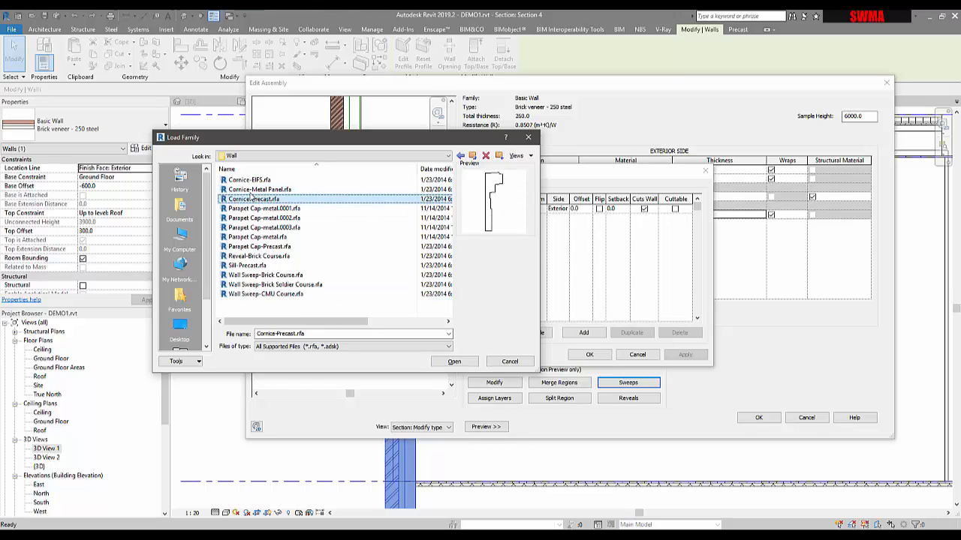
pyautogui.click(244, 182)
pyautogui.click(245, 200)
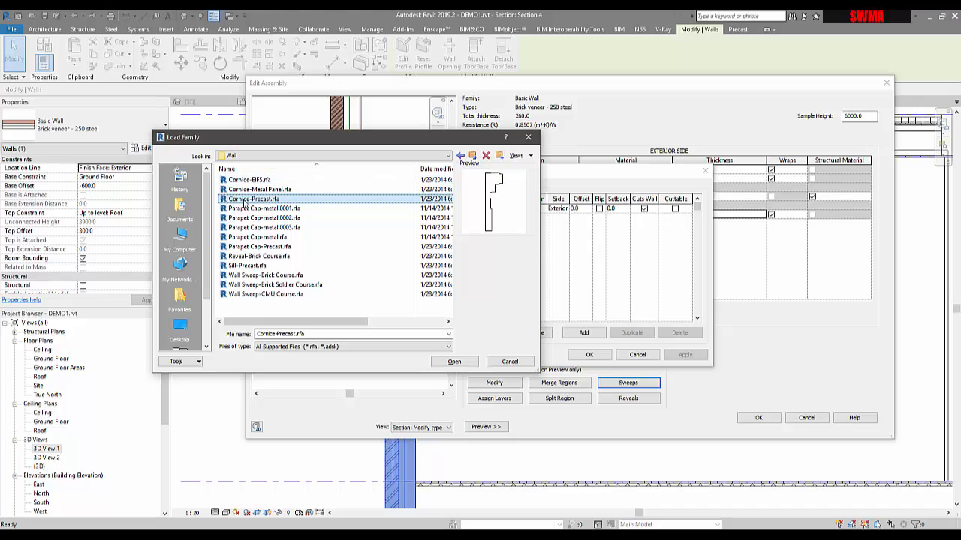
pyautogui.click(454, 361)
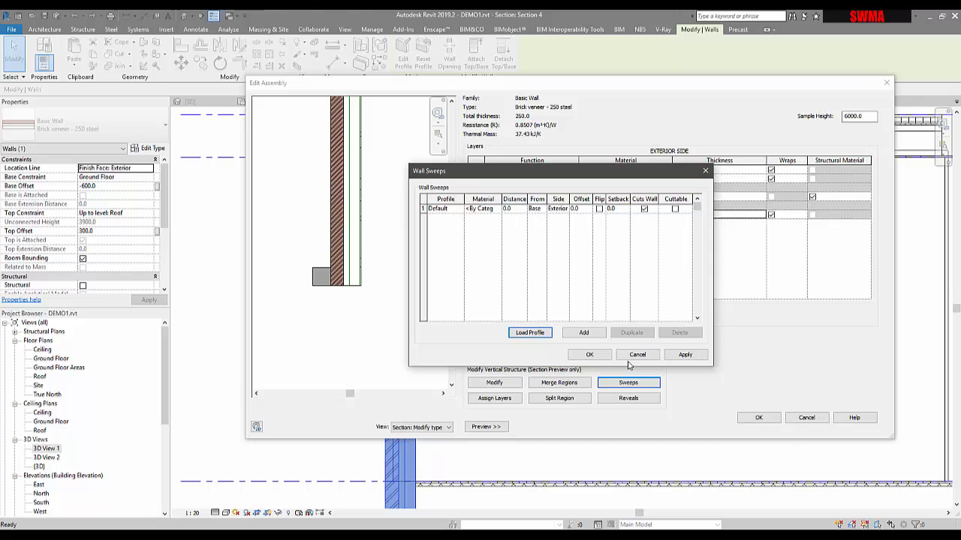
# - Try the Cornice-Precast profile and the C-Channel Profile : C250X30 on the wall sweep, applying each
pyautogui.click(685, 355)
pyautogui.click(459, 209)
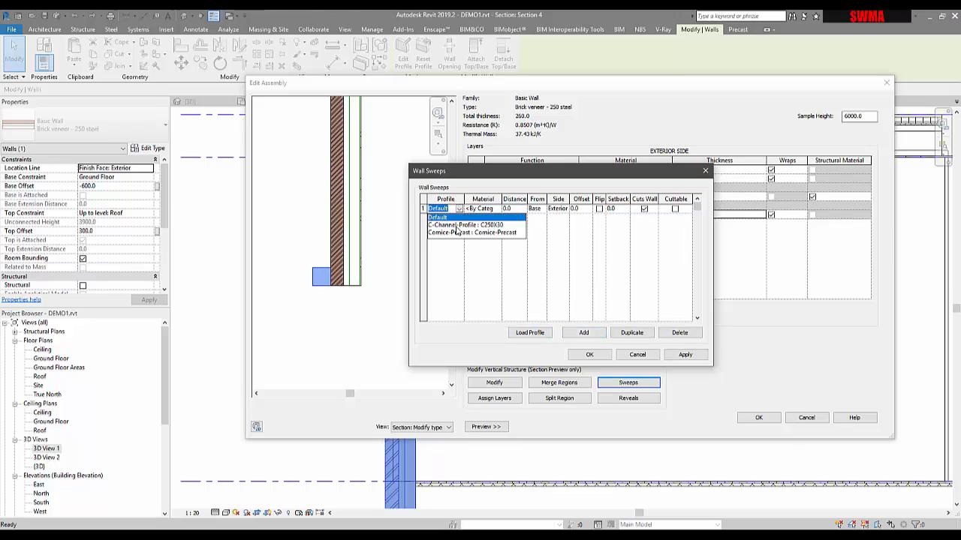
pyautogui.click(454, 233)
pyautogui.click(676, 355)
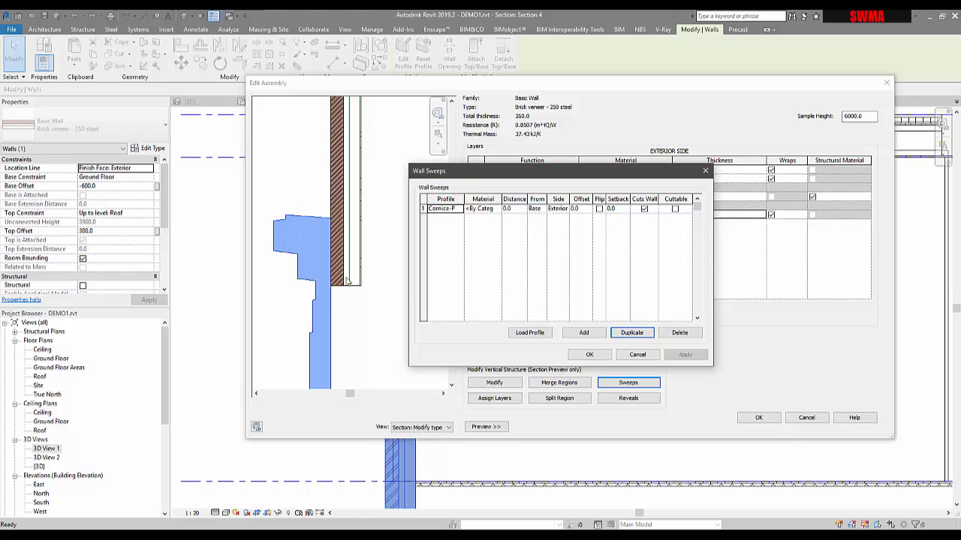
pyautogui.click(460, 208)
pyautogui.click(459, 225)
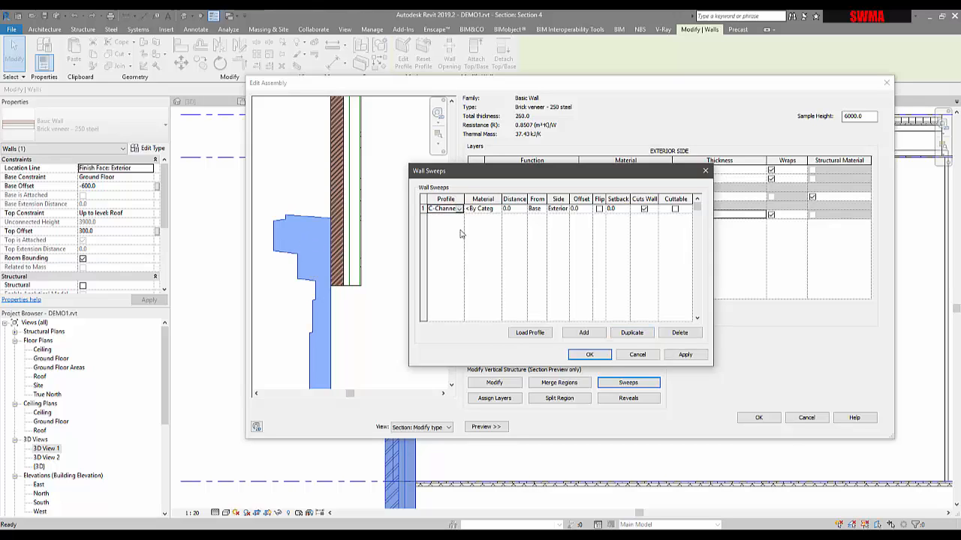
pyautogui.click(685, 355)
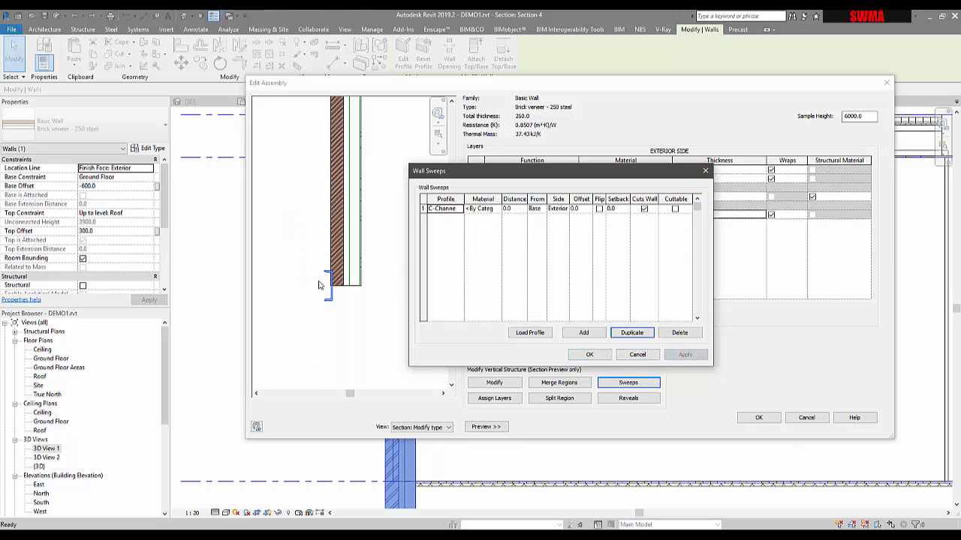
# - Return the wall sweep's profile to Default and apply the change
pyautogui.click(449, 209)
pyautogui.click(460, 208)
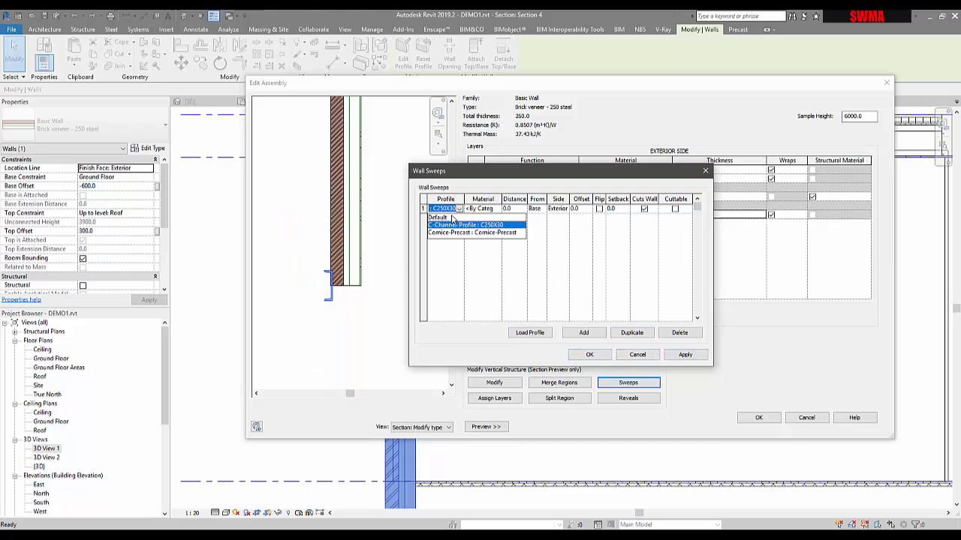
pyautogui.click(450, 217)
pyautogui.click(683, 356)
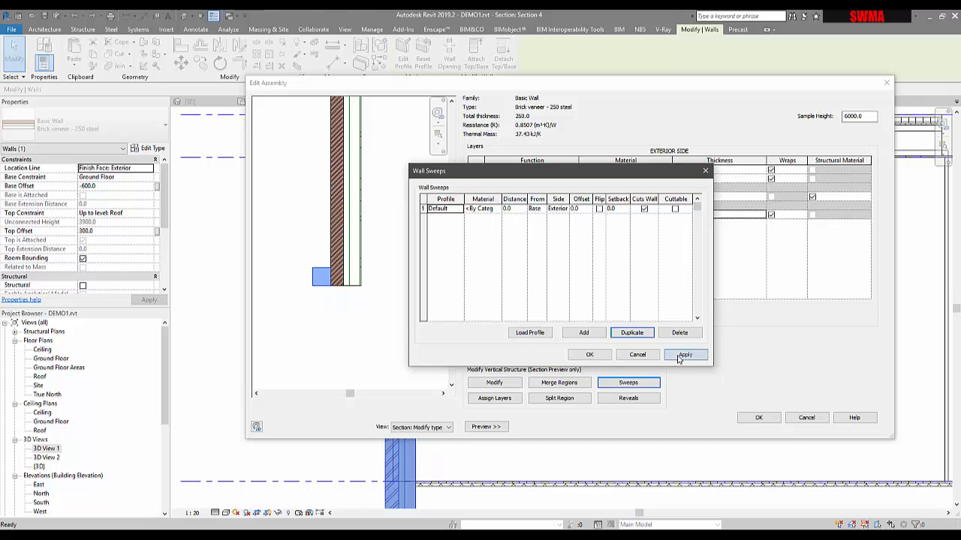
# - Try flipping the wall sweep and restore its unflipped orientation, applying both changes
pyautogui.click(599, 209)
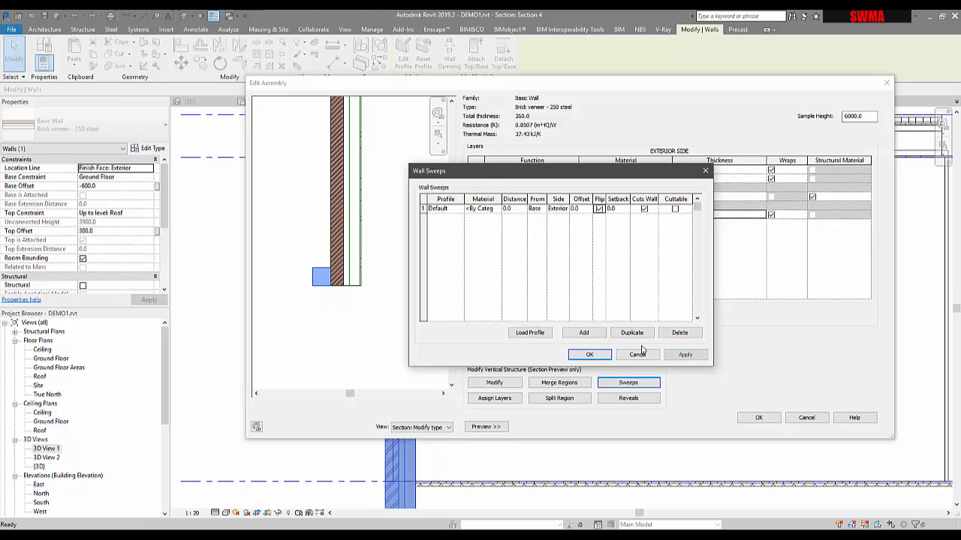
pyautogui.click(684, 354)
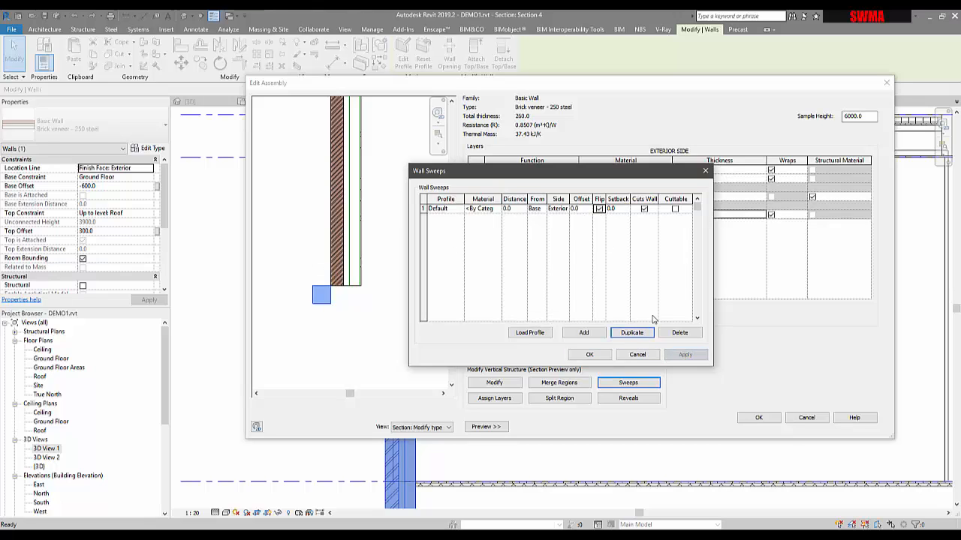
pyautogui.click(599, 208)
pyautogui.click(683, 354)
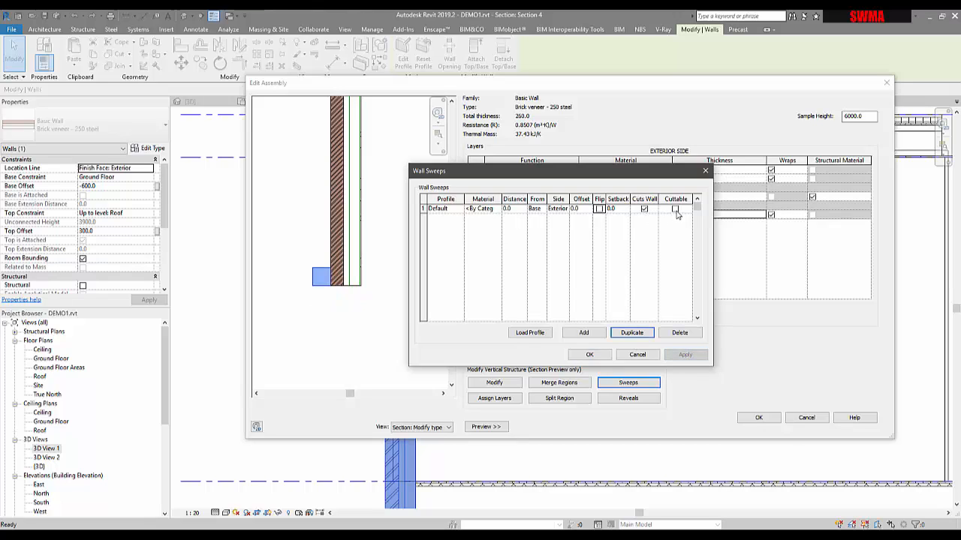
# - Make the wall sweep cuttable and apply a distance of 260 from the base
pyautogui.click(675, 210)
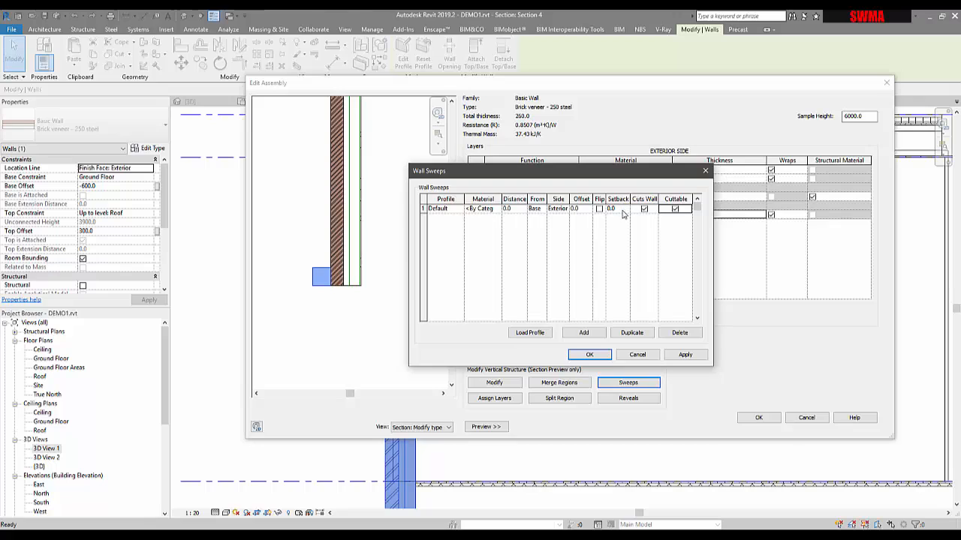
pyautogui.click(522, 210)
pyautogui.write('260')
pyautogui.click(684, 355)
# - Reset the sweep's distance to 0, then apply an offset of 260 with the sweep flipped
pyautogui.click(518, 210)
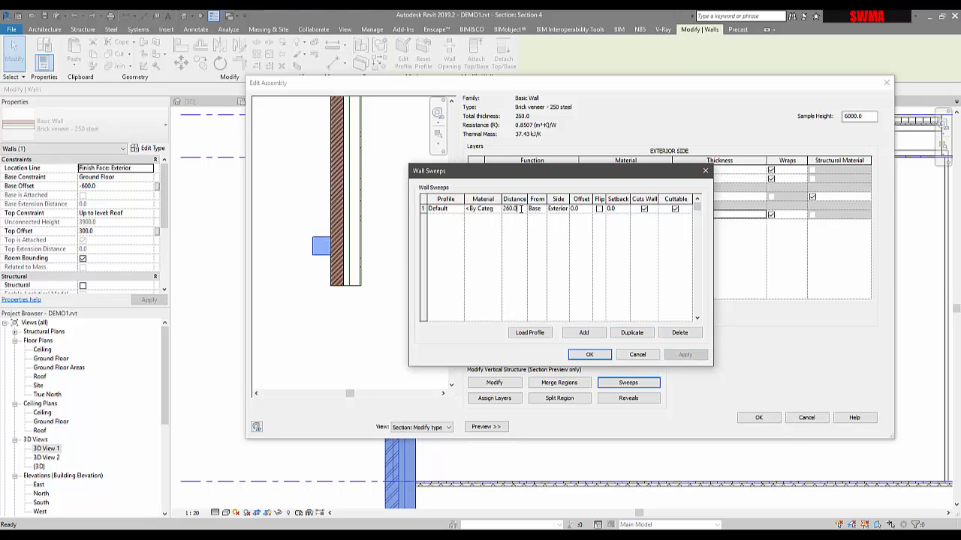
pyautogui.write('0')
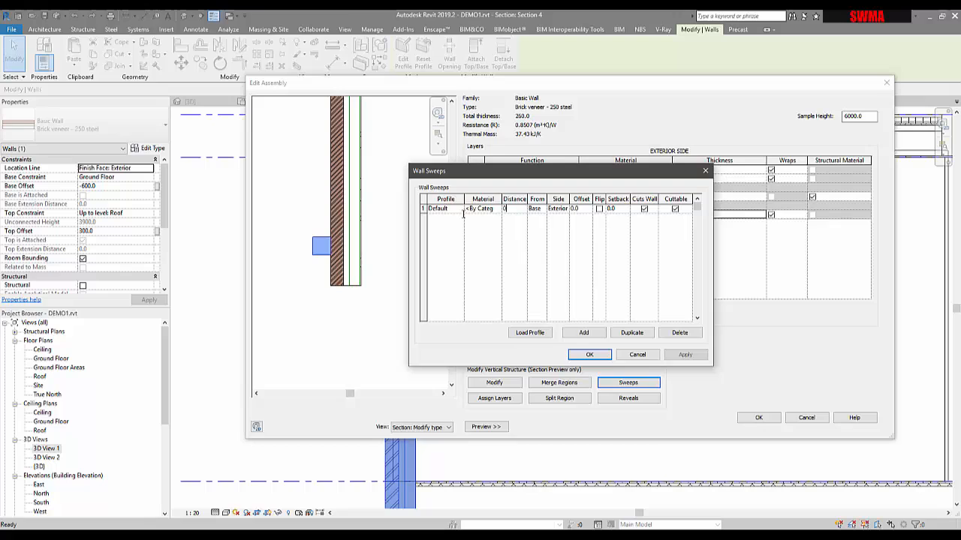
pyautogui.click(599, 209)
pyautogui.moveTo(583, 210); pyautogui.dragTo(550, 210)
pyautogui.write('260')
pyautogui.click(685, 354)
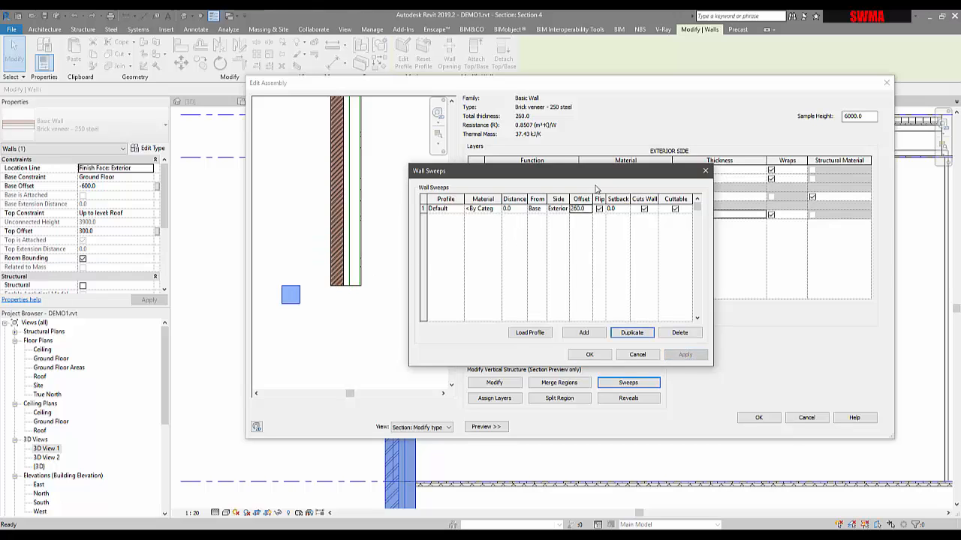
# - Unflip the wall sweep and apply an offset of -260
pyautogui.click(599, 209)
pyautogui.click(683, 355)
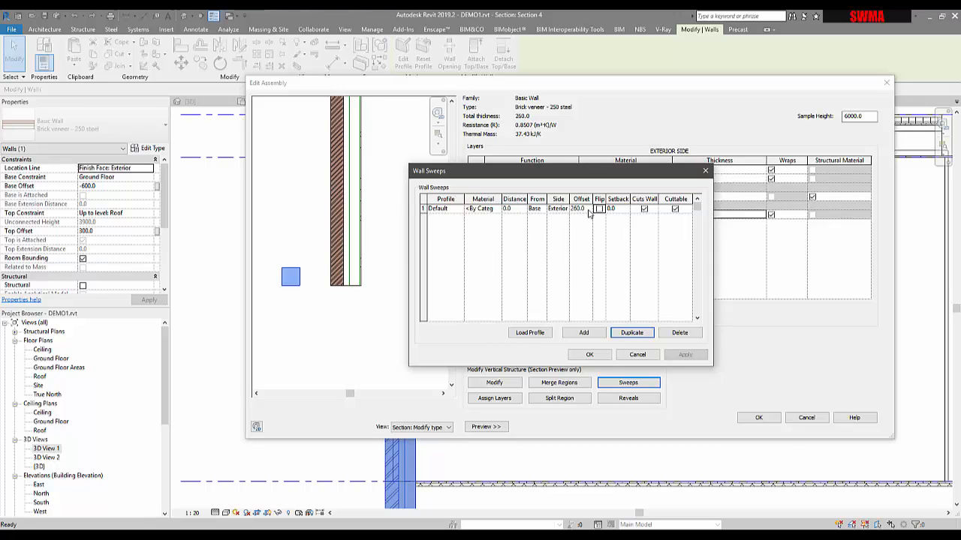
pyautogui.click(579, 208)
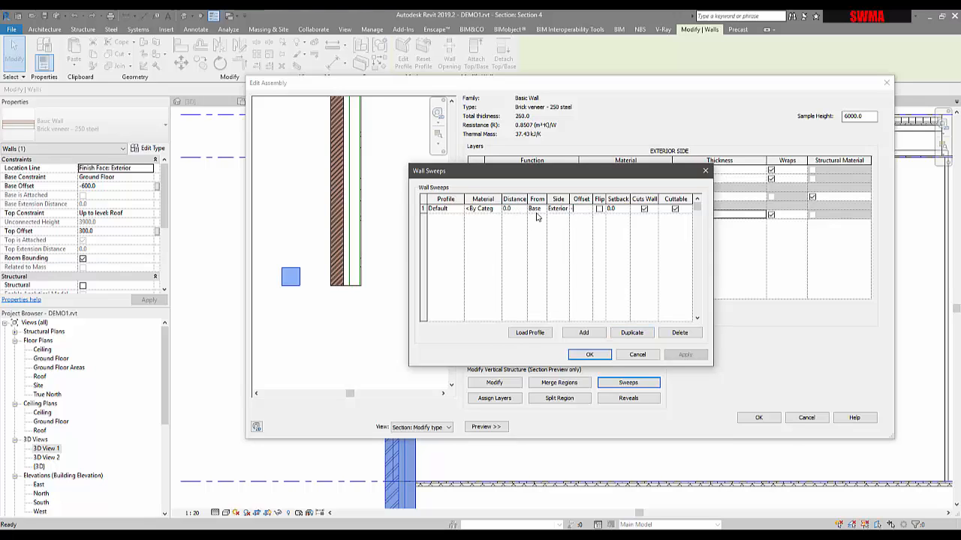
pyautogui.write('-260')
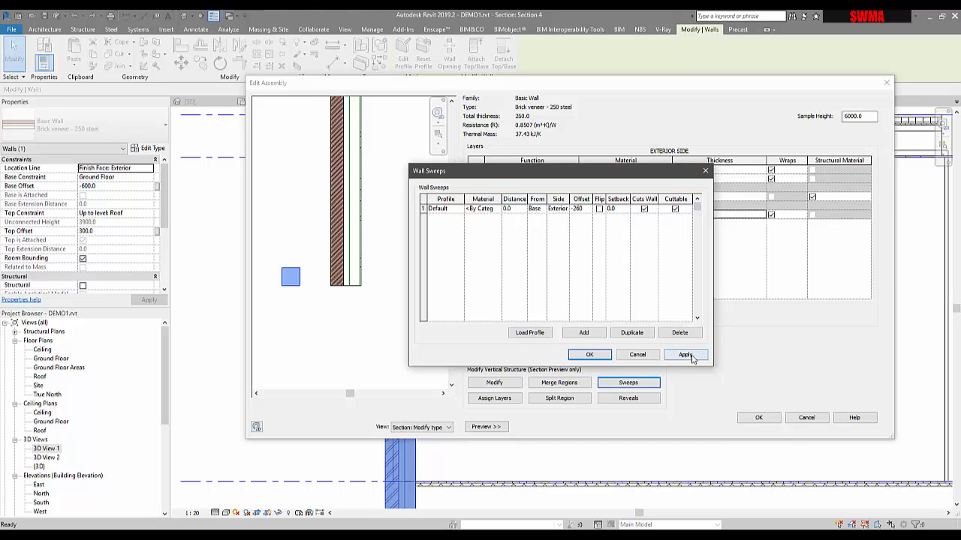
pyautogui.click(686, 355)
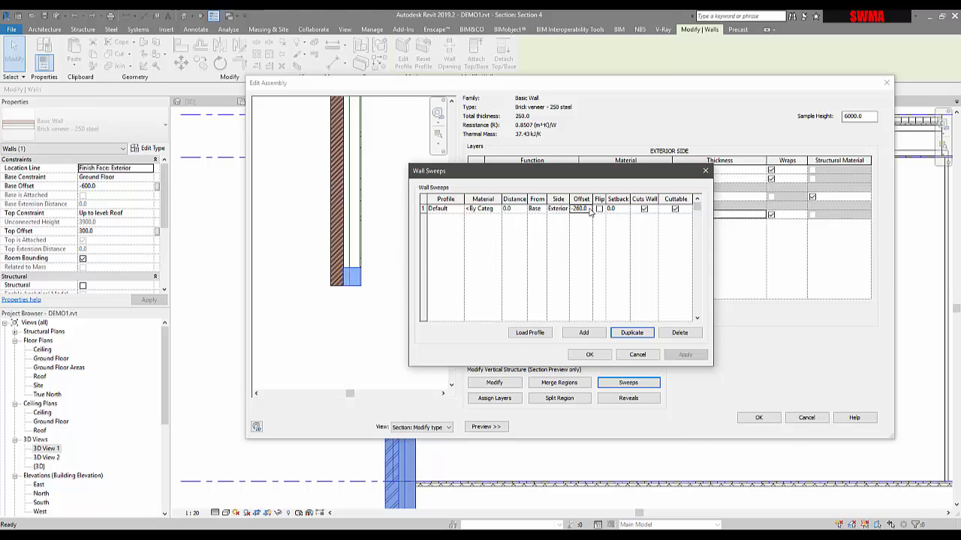
# - Set the wall sweep's offset to -270 and apply it
pyautogui.click(586, 208)
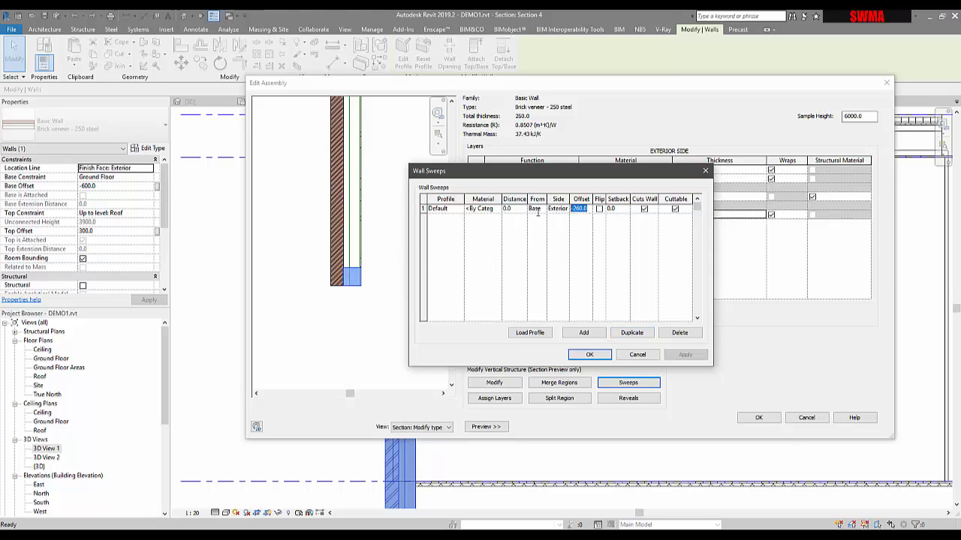
pyautogui.write('-27')
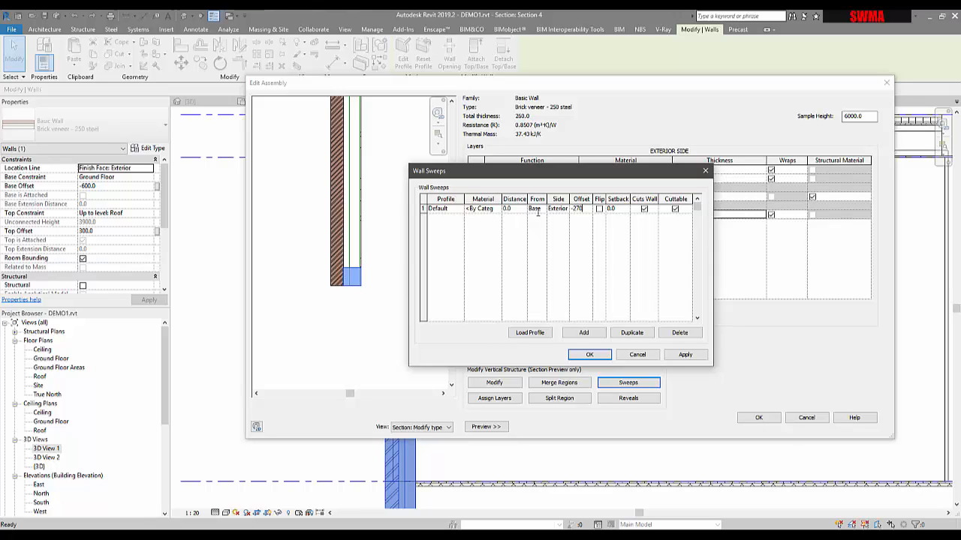
pyautogui.click(684, 354)
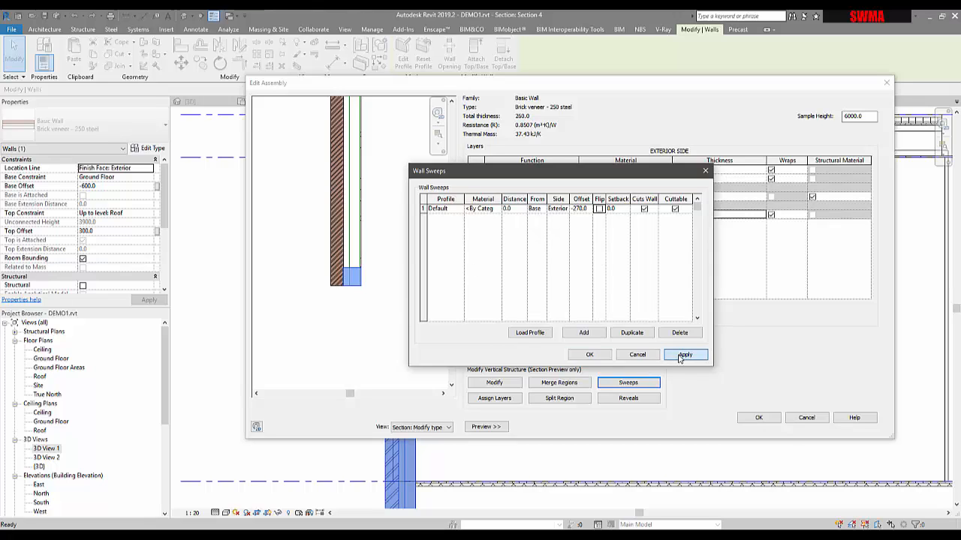
# - Set the wall sweep's offset to -290 and accept the sweep settings
pyautogui.click(590, 209)
pyautogui.write('-')
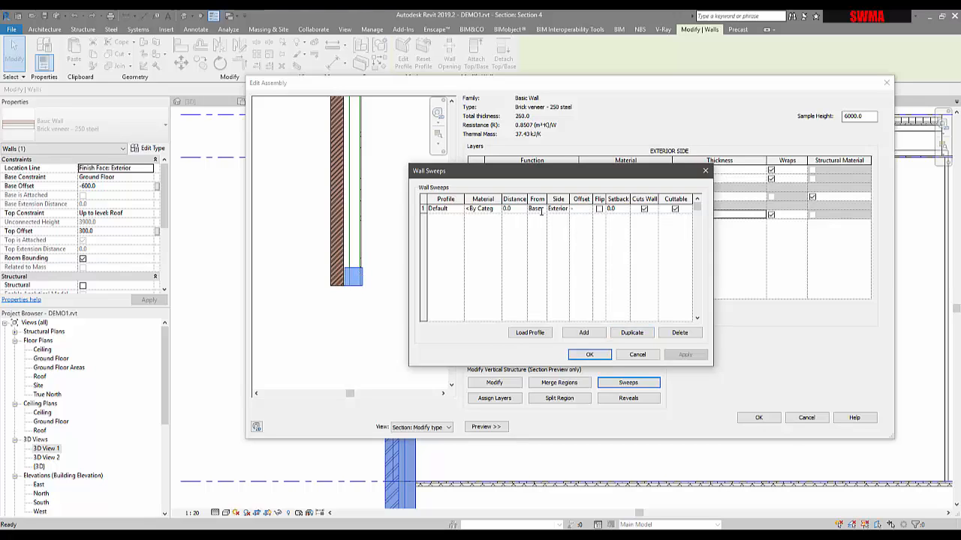
pyautogui.write('250')
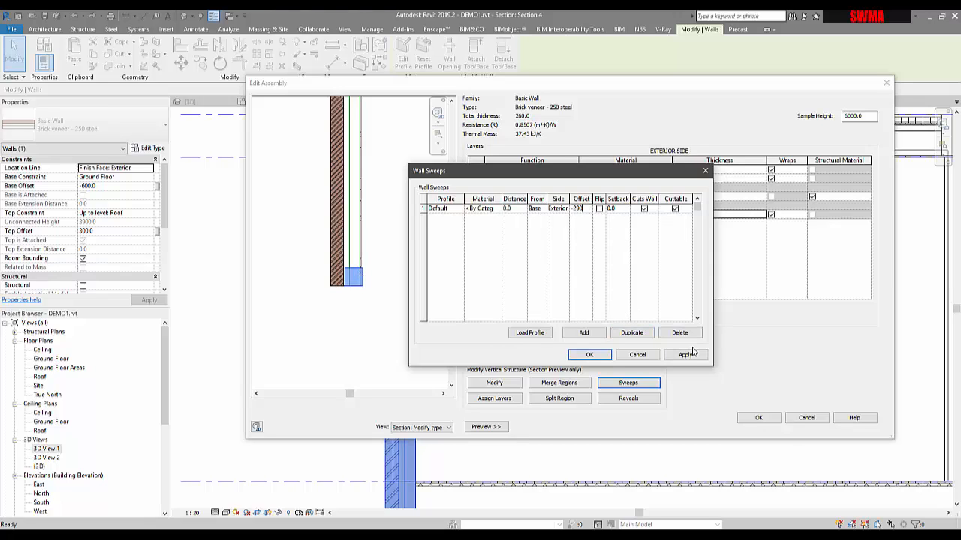
pyautogui.write('90')
pyautogui.click(686, 354)
pyautogui.click(589, 354)
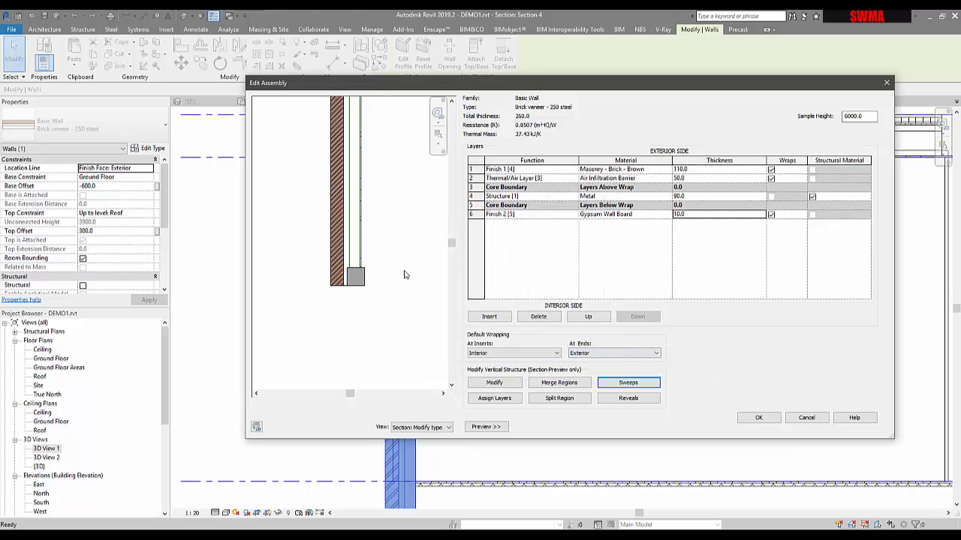
# - Set the reveal's offset to -10, accept it and inspect the reveal and base sweep in the section preview
pyautogui.scroll(-5, 395, 239)
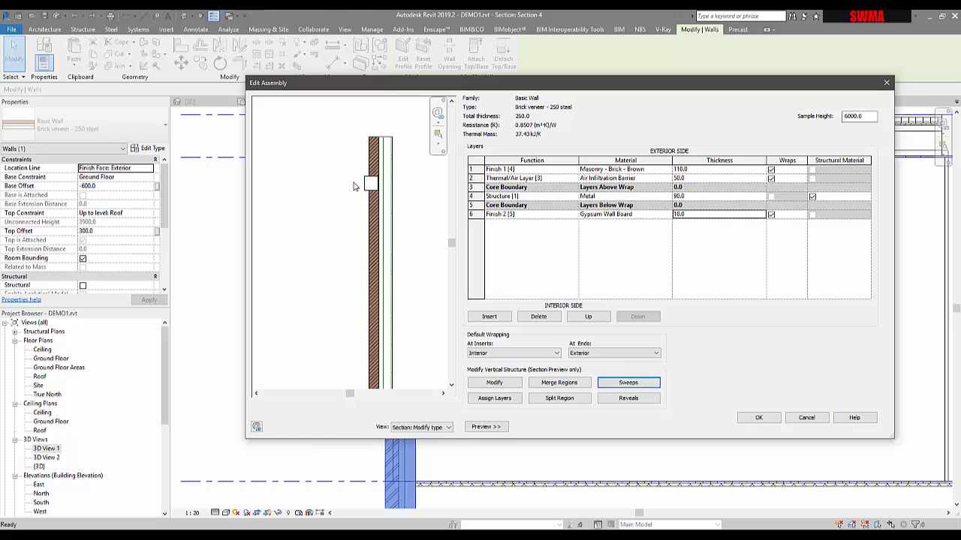
pyautogui.scroll(1, 361, 184)
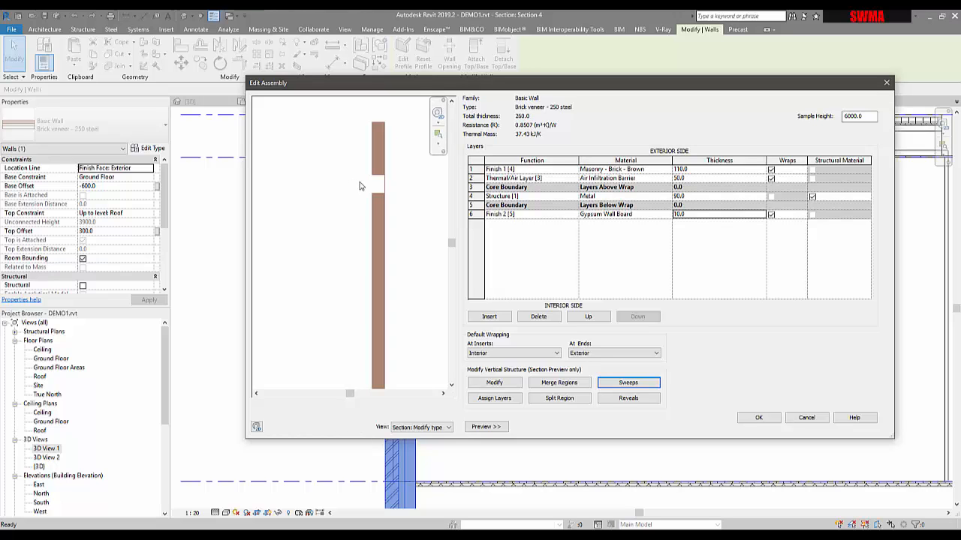
pyautogui.click(637, 399)
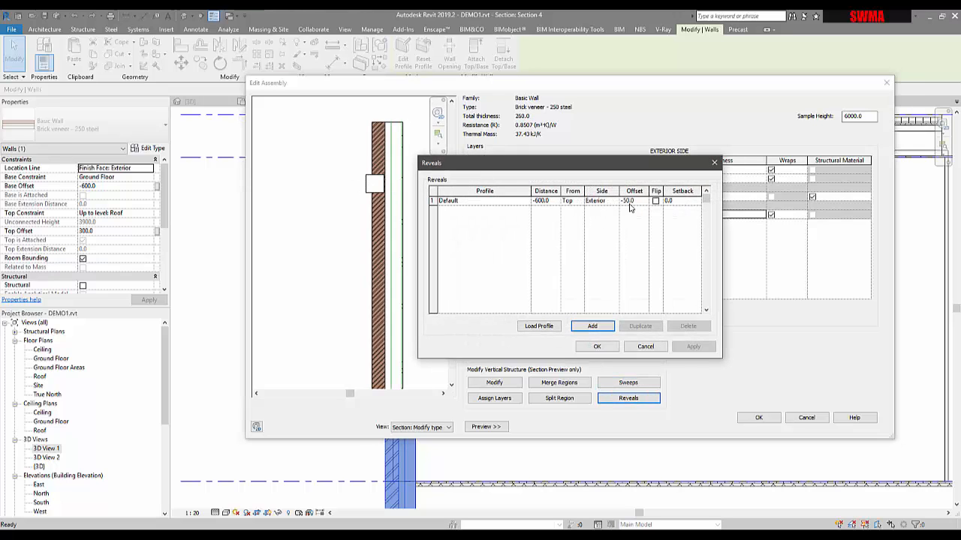
pyautogui.click(643, 204)
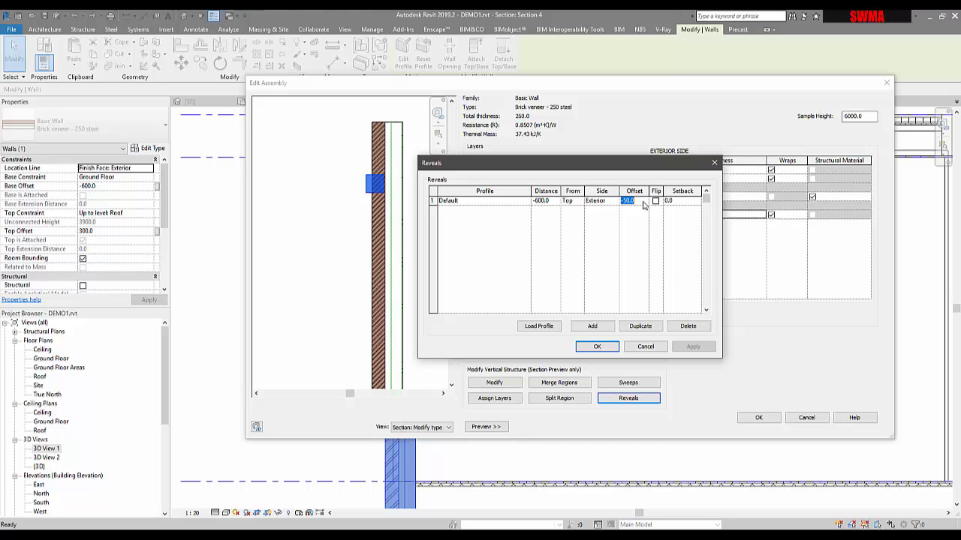
pyautogui.write('-10')
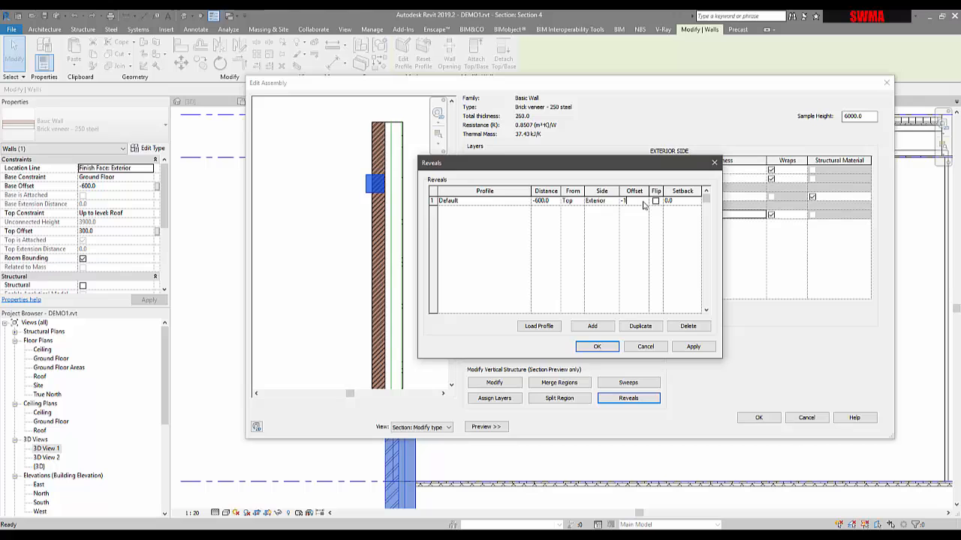
pyautogui.click(693, 346)
pyautogui.click(612, 346)
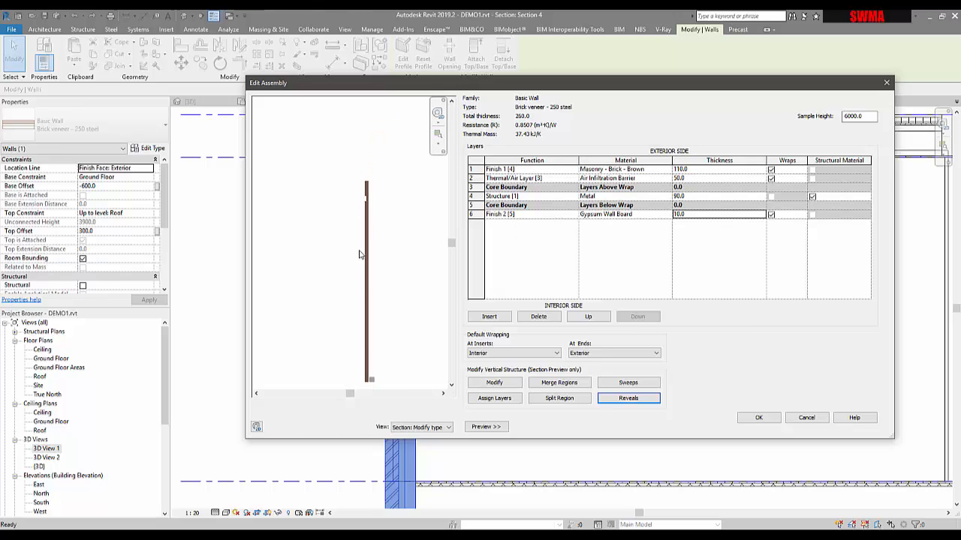
pyautogui.scroll(4, 356, 342)
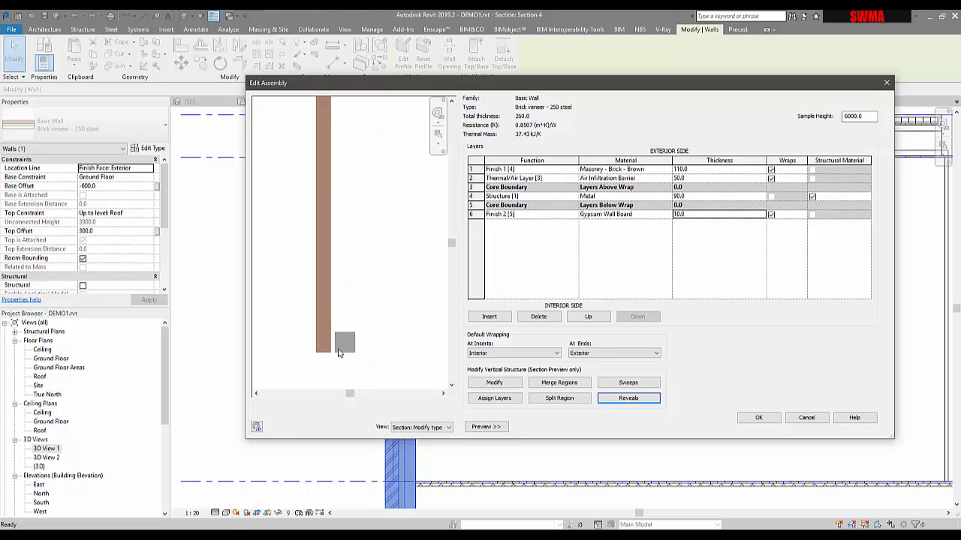
pyautogui.scroll(-5, 342, 348)
pyautogui.moveTo(350, 261); pyautogui.dragTo(351, 261, button='middle')
pyautogui.scroll(4, 333, 186)
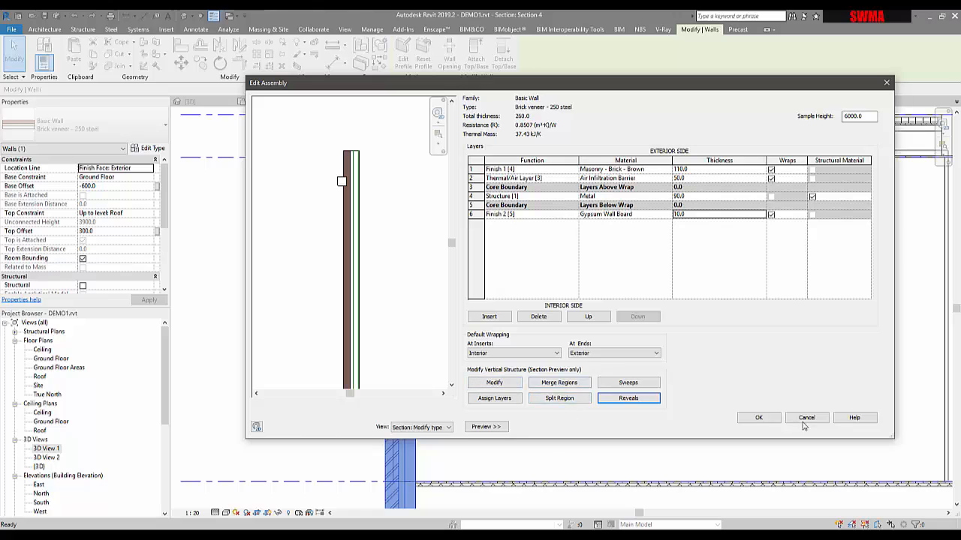
# - Try splitting the metal structure layer's region in the section preview, then leave the assembly editing
pyautogui.click(555, 399)
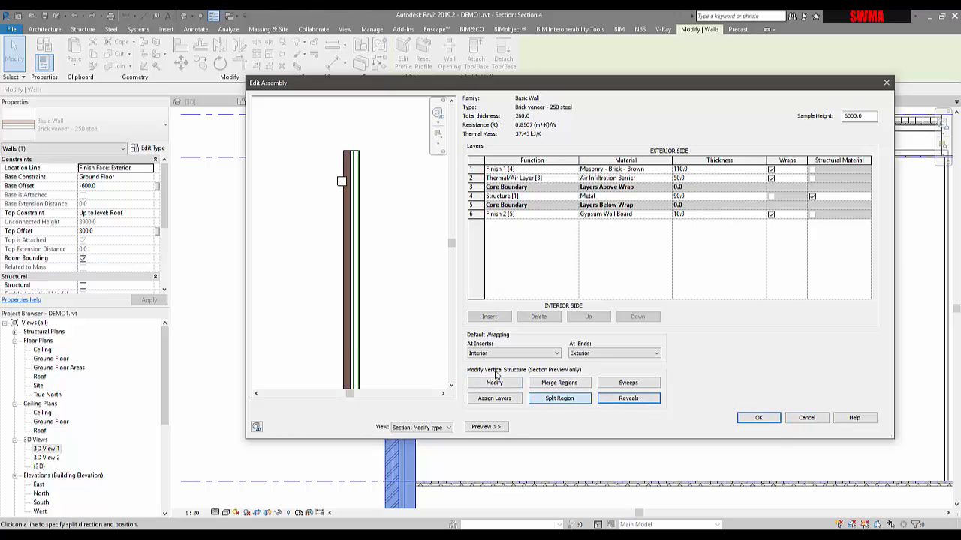
pyautogui.scroll(4, 362, 311)
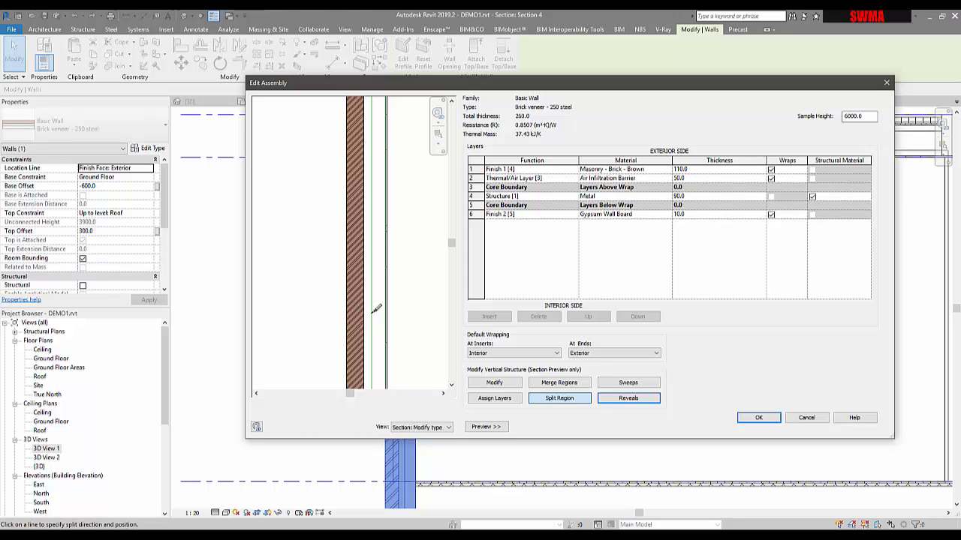
pyautogui.click(373, 313)
pyautogui.scroll(2, 379, 319)
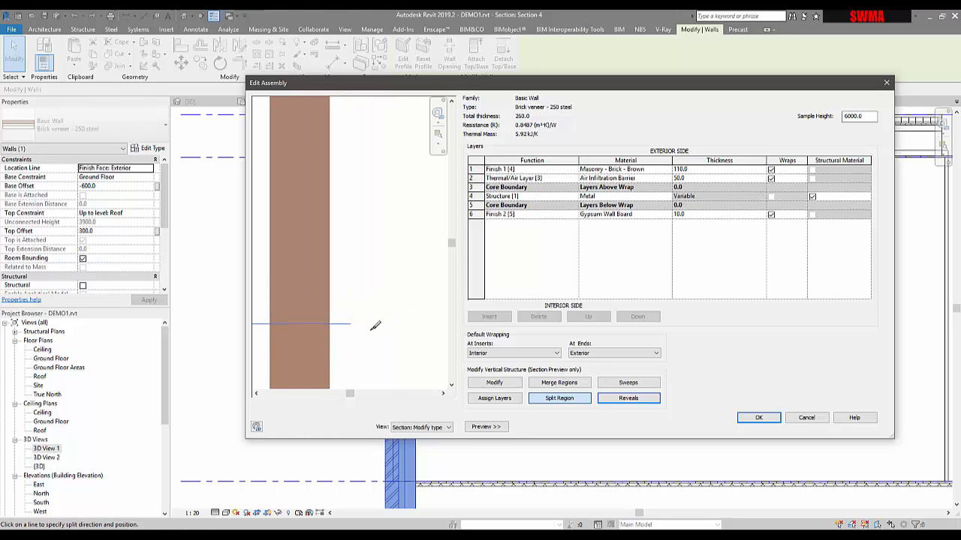
pyautogui.scroll(-2, 401, 308)
pyautogui.press('Escape')
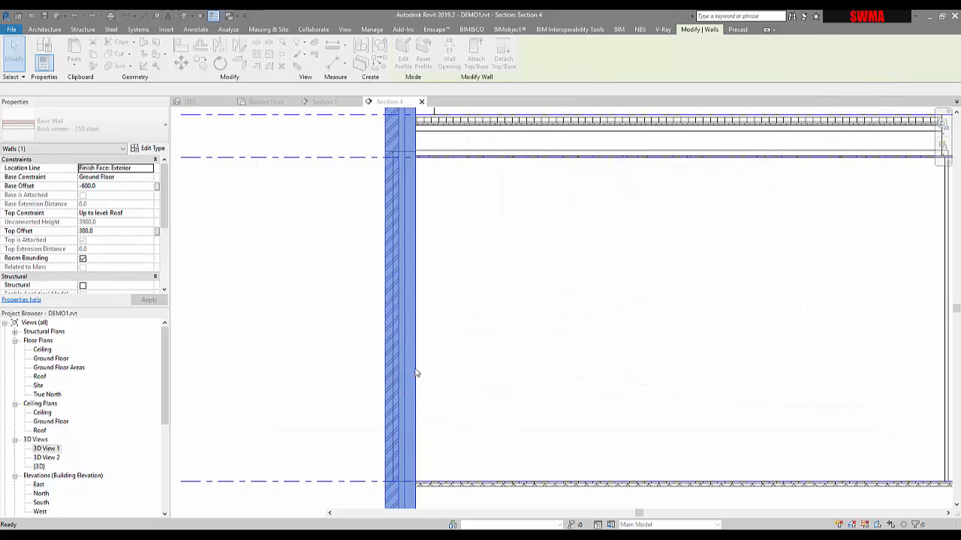
# - Examine the brick veneer wall's reveal and base sweep in the Section 4 view
pyautogui.press('Escape')
pyautogui.scroll(-3, 384, 292)
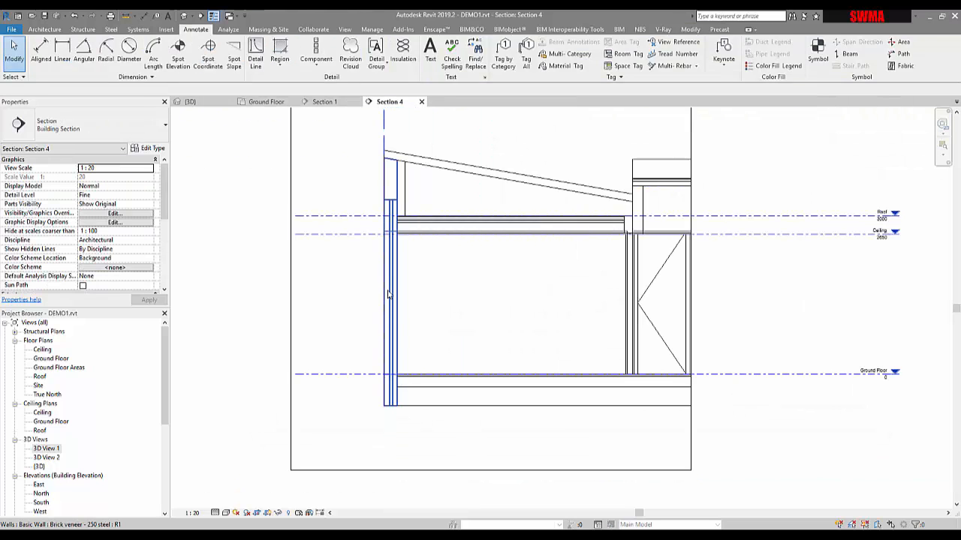
pyautogui.scroll(1, 371, 333)
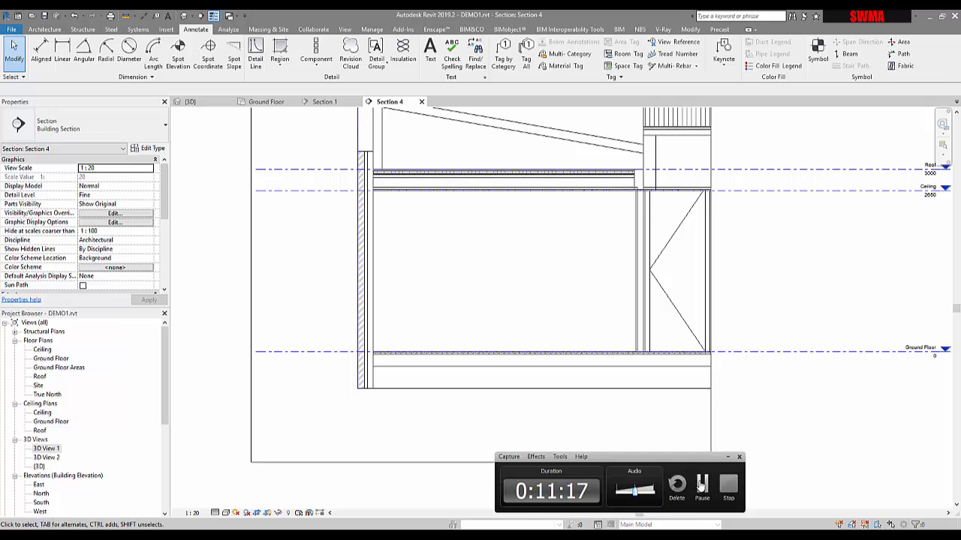
pyautogui.click(366, 372)
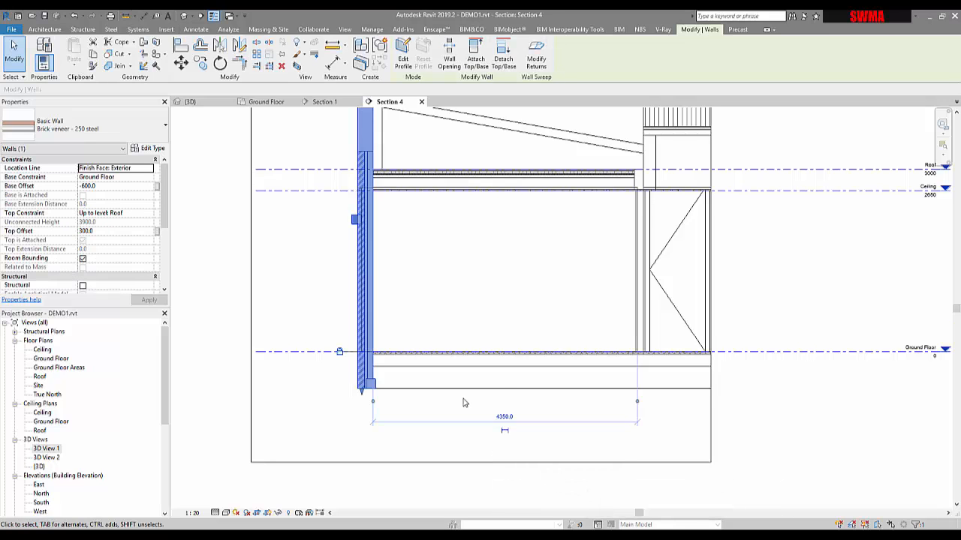
pyautogui.click(228, 316)
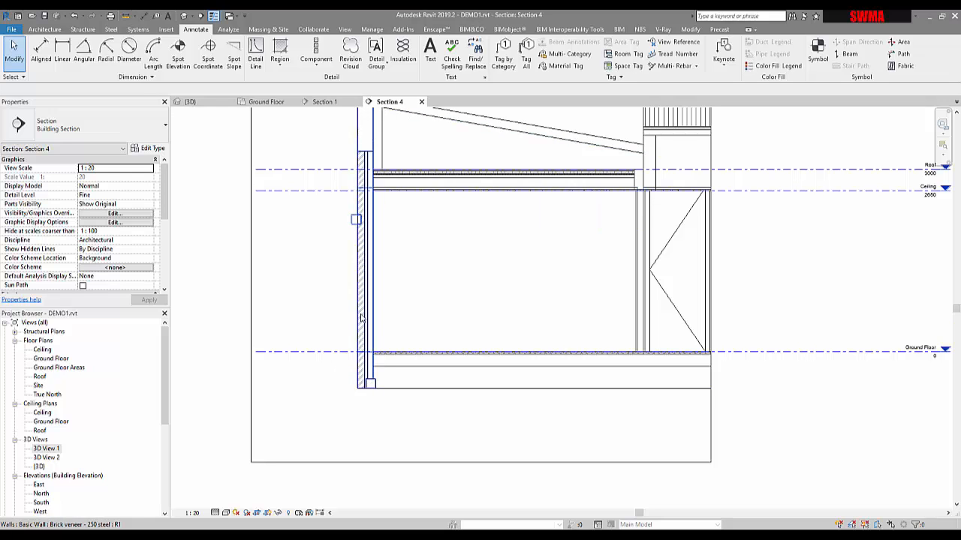
pyautogui.click(361, 319)
pyautogui.click(229, 289)
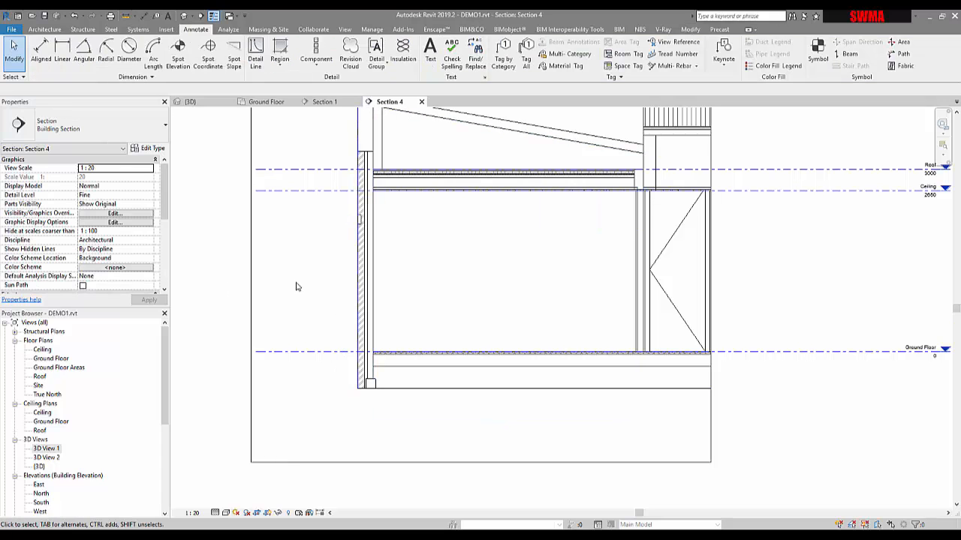
# - Open the brick veneer wall type's structure and apply a distance of 600 from the base to its wall sweep
pyautogui.click(368, 343)
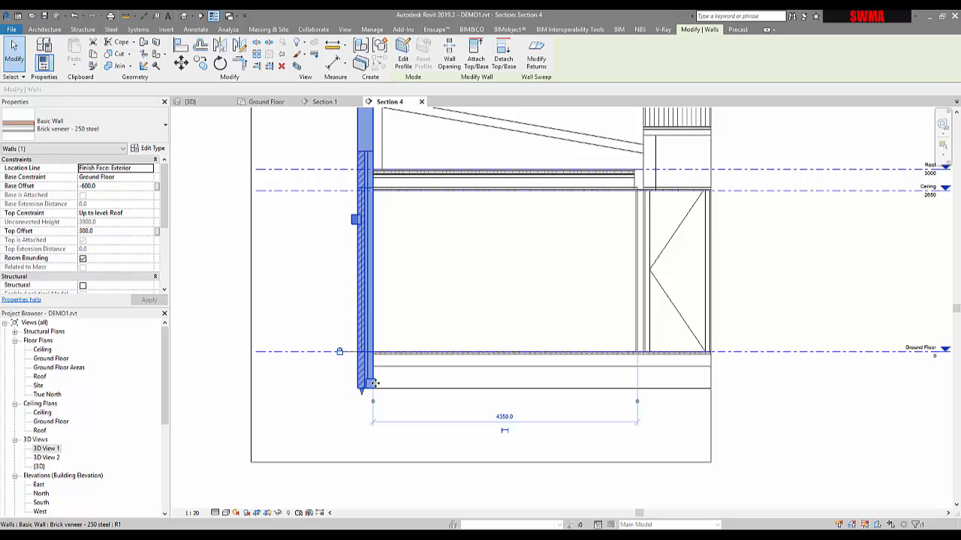
pyautogui.click(149, 148)
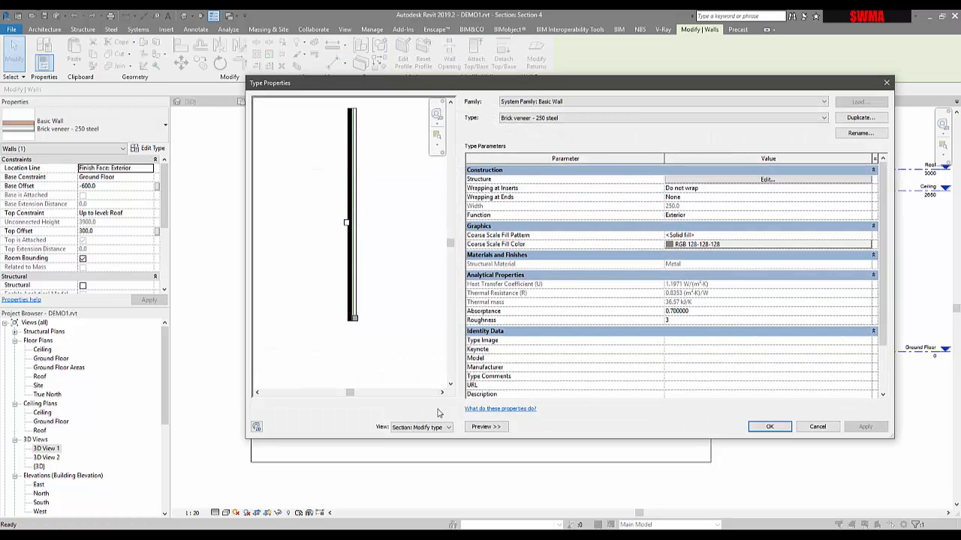
pyautogui.click(719, 179)
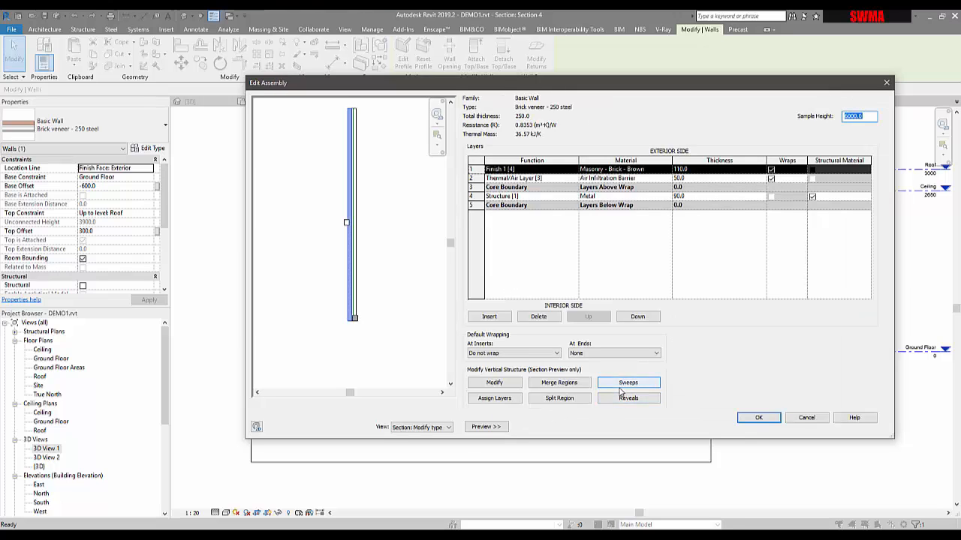
pyautogui.click(619, 385)
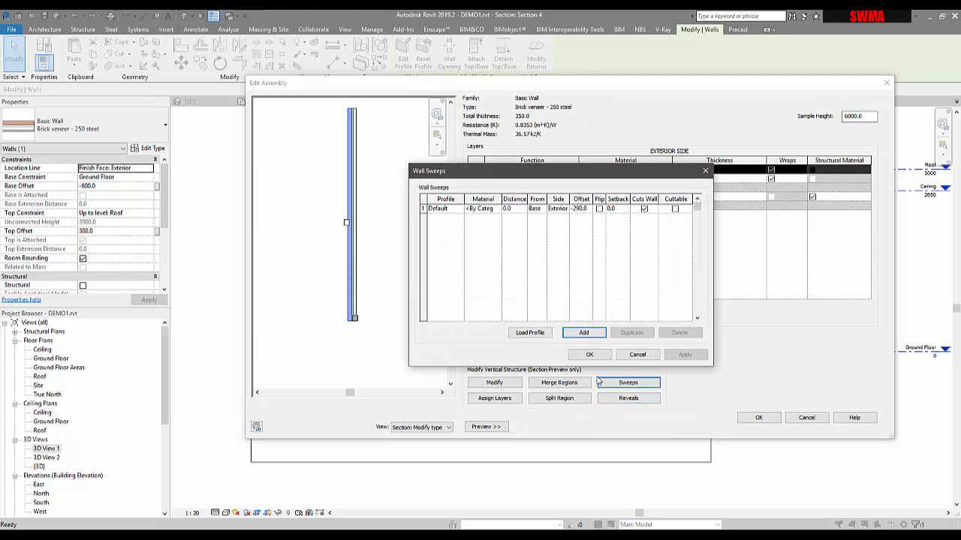
pyautogui.click(514, 209)
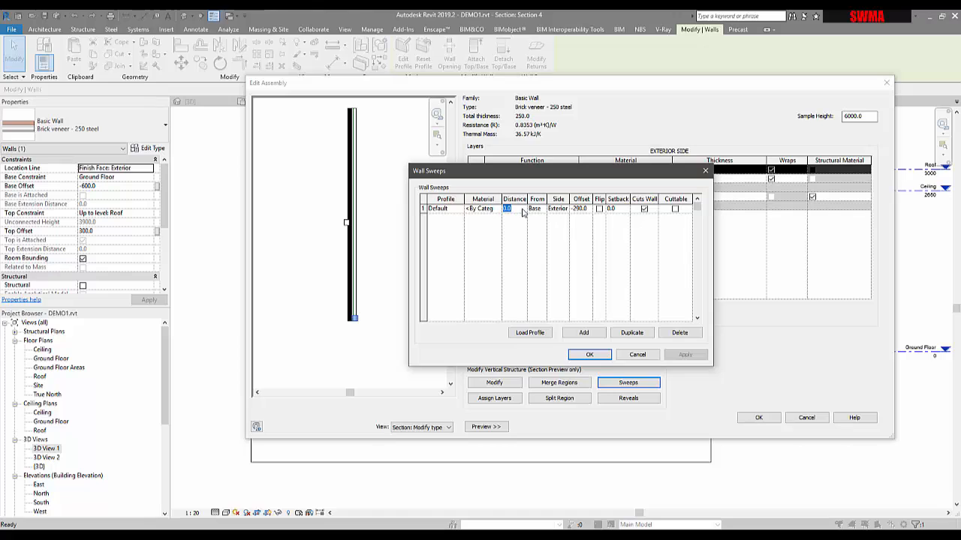
pyautogui.write('60')
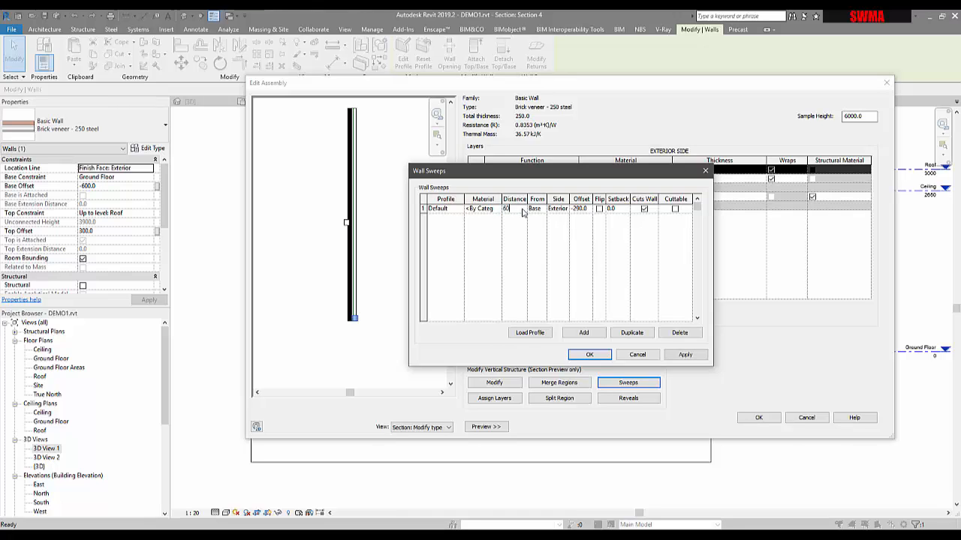
pyautogui.click(691, 357)
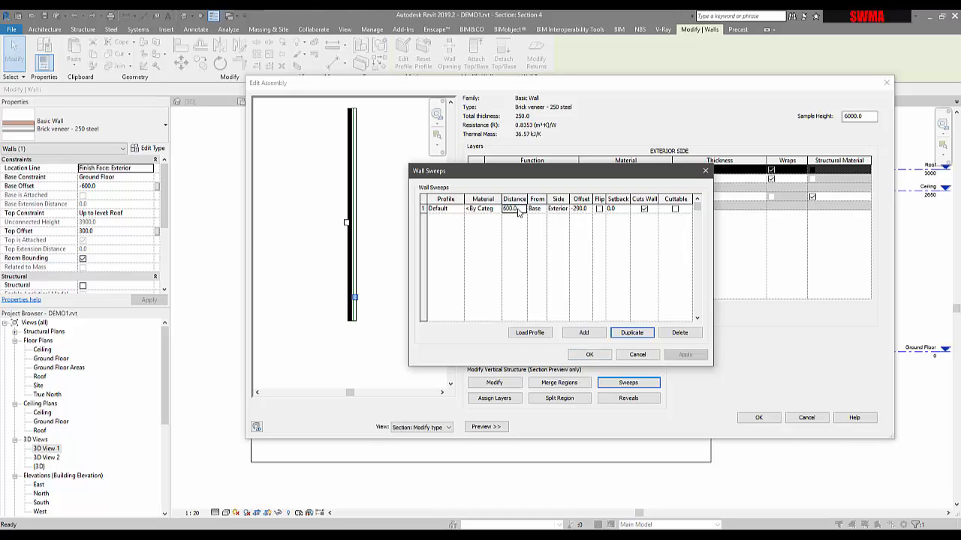
# - Set the wall sweep's distance from the base to 750 and accept the wall type changes
pyautogui.click(518, 212)
pyautogui.write('7')
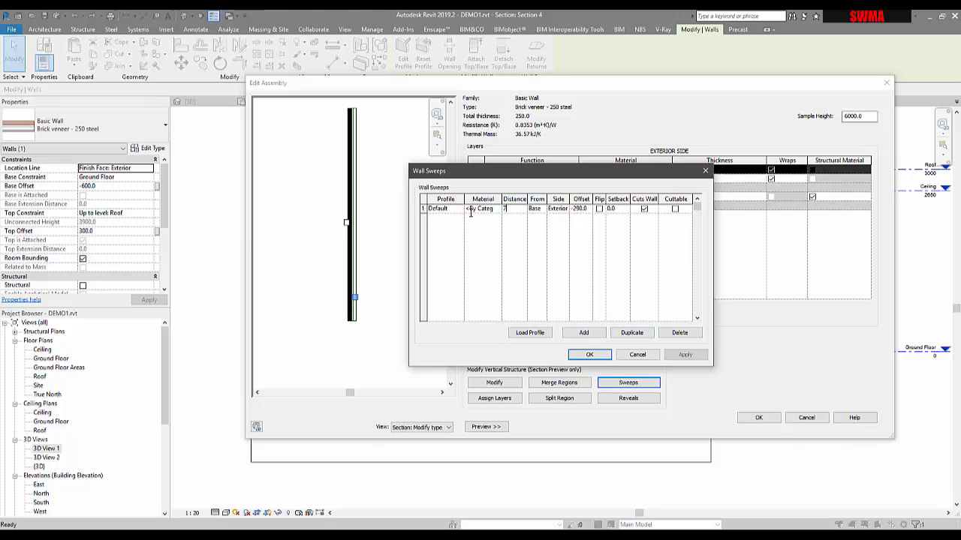
pyautogui.write('50')
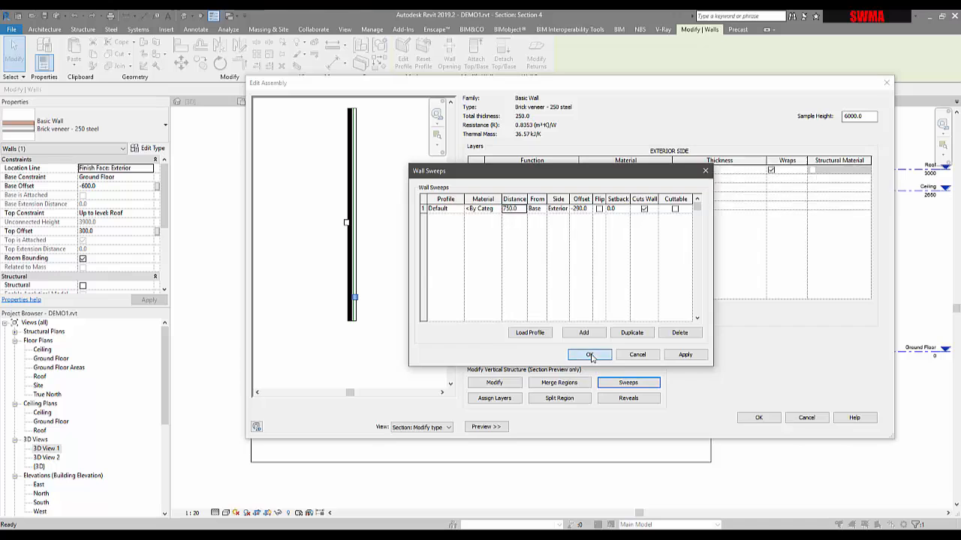
pyautogui.click(590, 354)
pyautogui.click(759, 417)
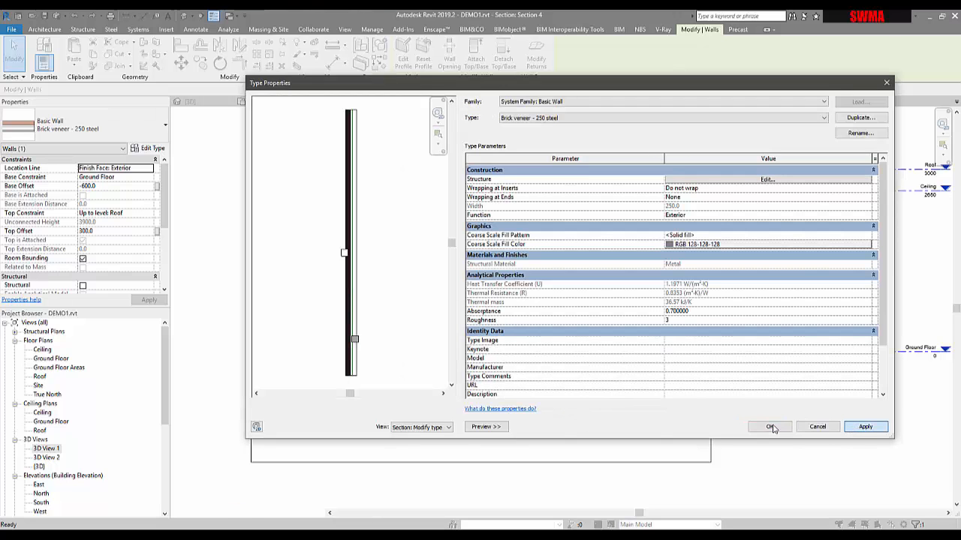
pyautogui.click(863, 426)
pyautogui.press('Return')
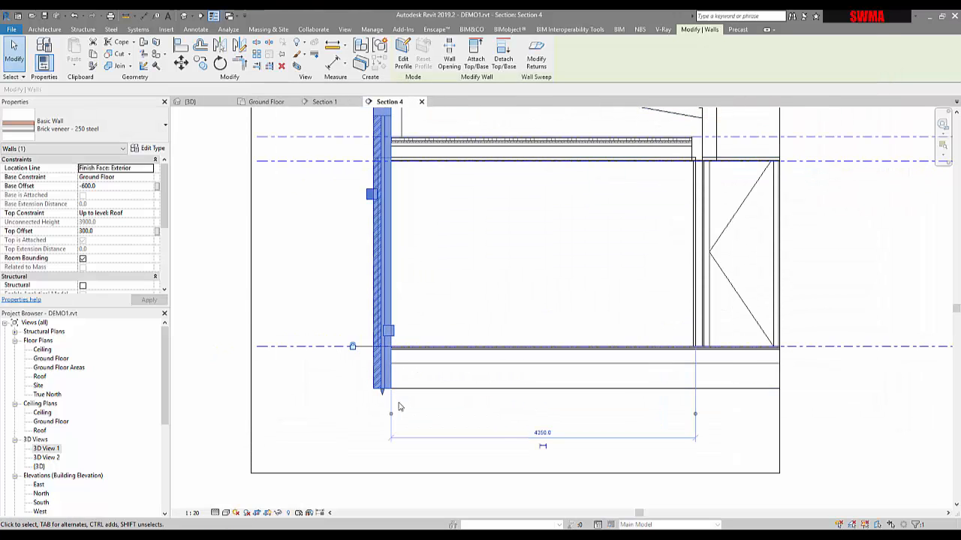
# - Place an aligned dimension between the Ground Floor level and the wall's base line in the section
pyautogui.scroll(4, 401, 369)
pyautogui.moveTo(397, 370); pyautogui.dragTo(376, 309, button='middle')
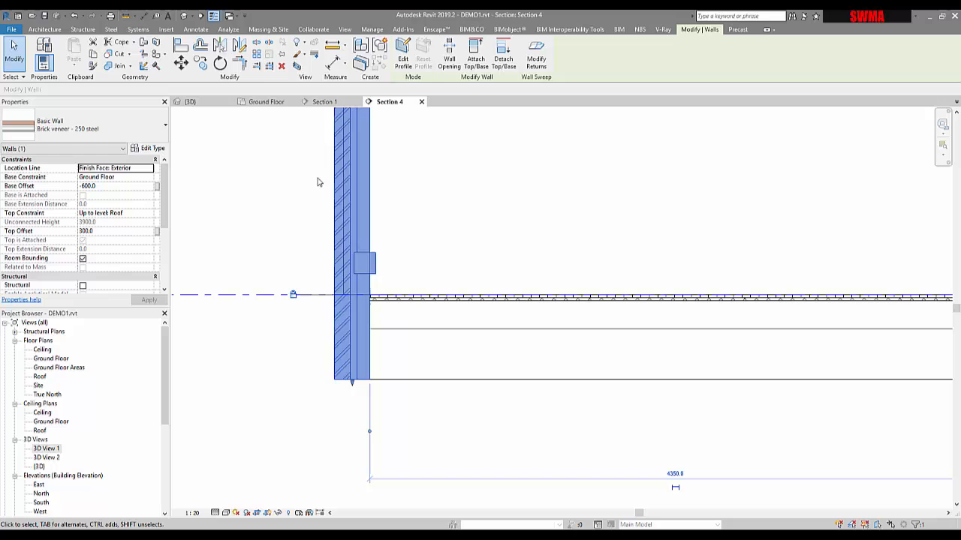
pyautogui.click(333, 64)
pyautogui.click(405, 298)
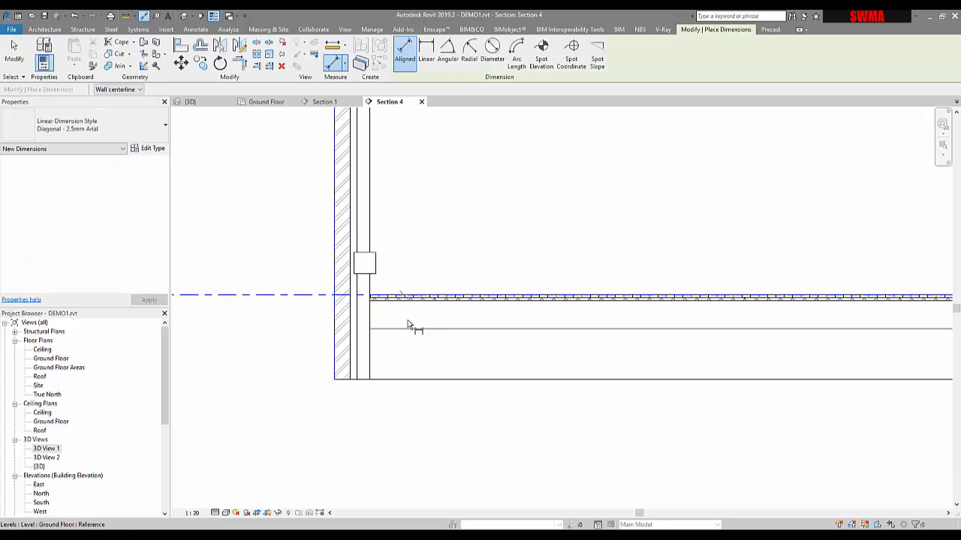
pyautogui.click(403, 379)
pyautogui.click(463, 375)
pyautogui.press('Escape')
pyautogui.press('Escape')
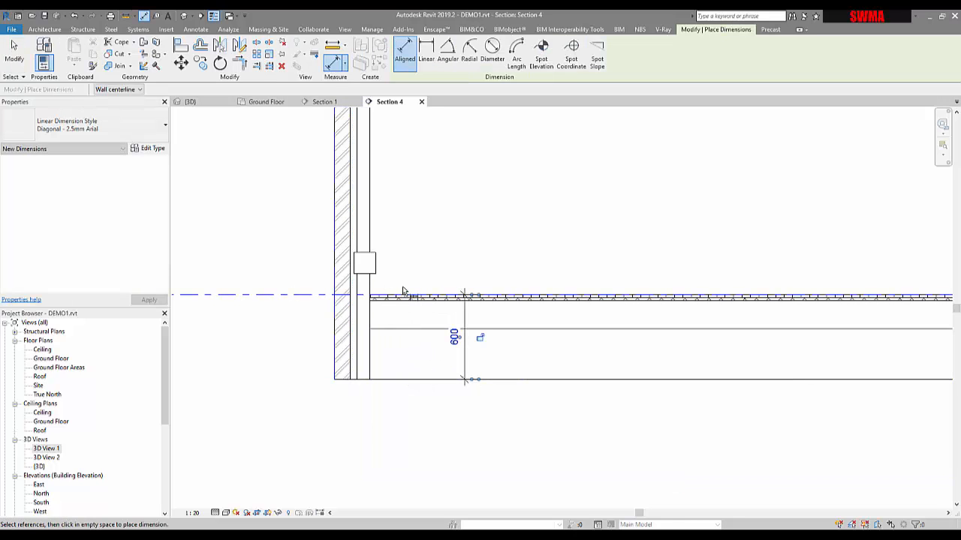
# - Set the brick veneer wall sweep's distance from the base to 600, accept the type changes and deselect the wall
pyautogui.click(347, 240)
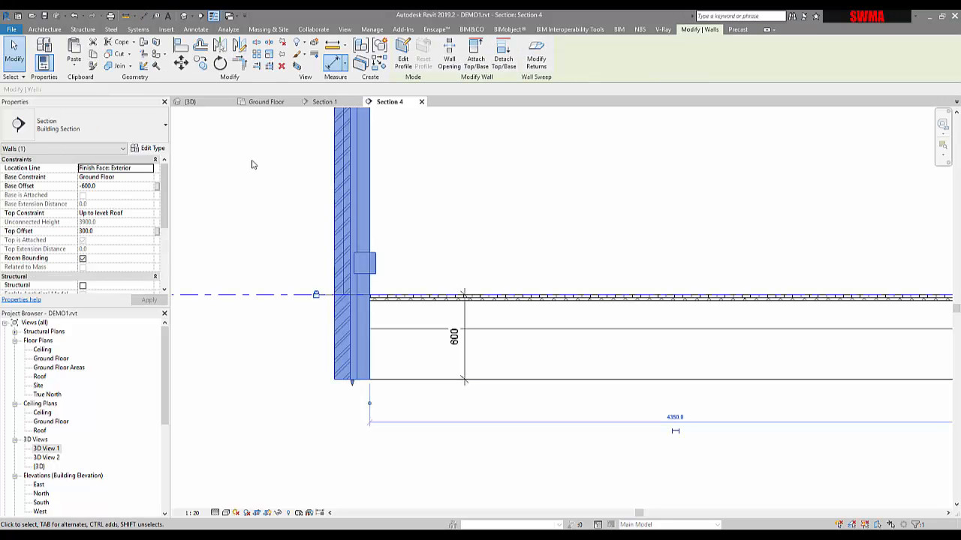
pyautogui.click(147, 148)
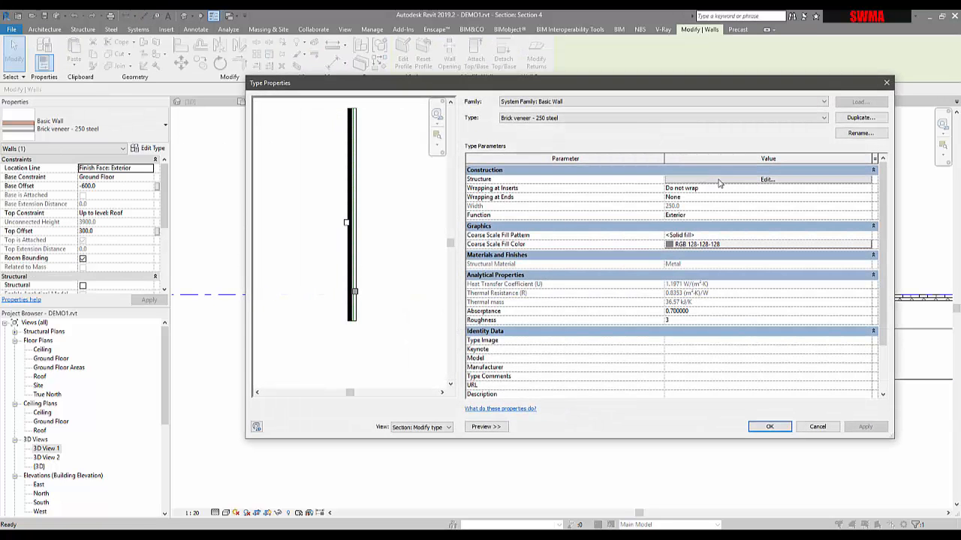
pyautogui.click(719, 182)
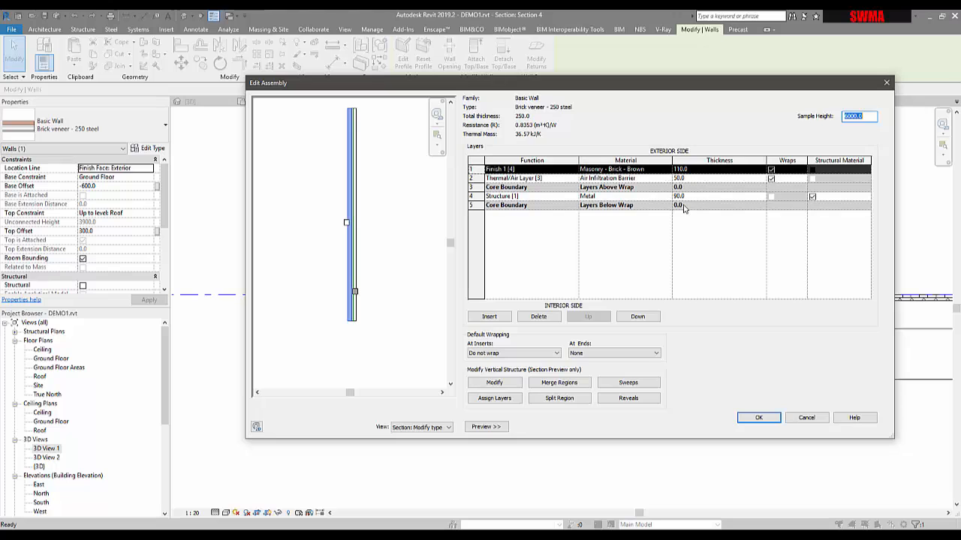
pyautogui.click(623, 385)
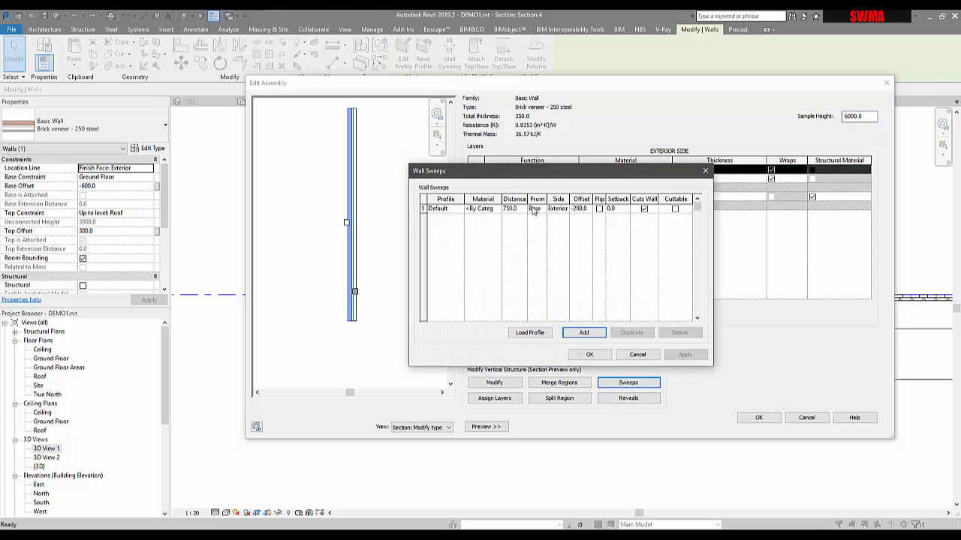
pyautogui.click(511, 209)
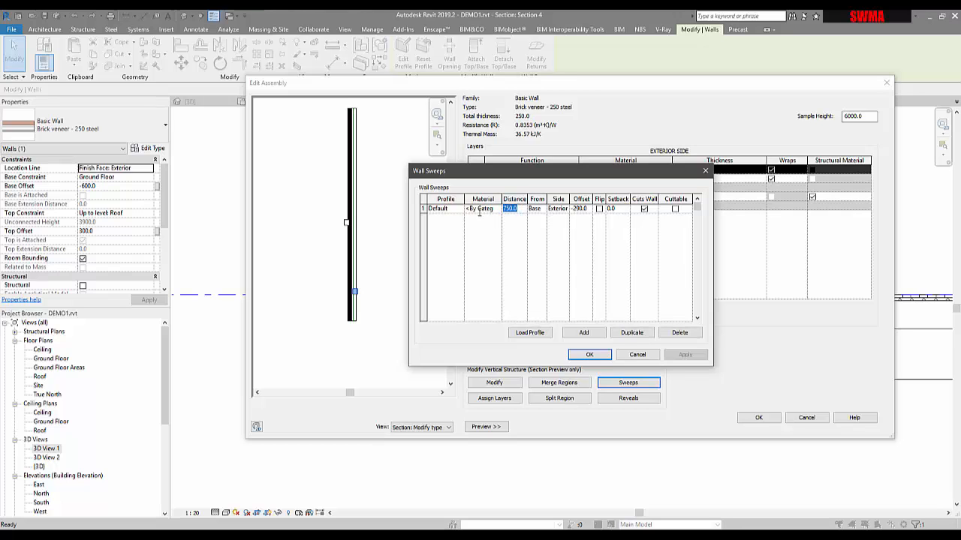
pyautogui.write('600')
pyautogui.click(698, 358)
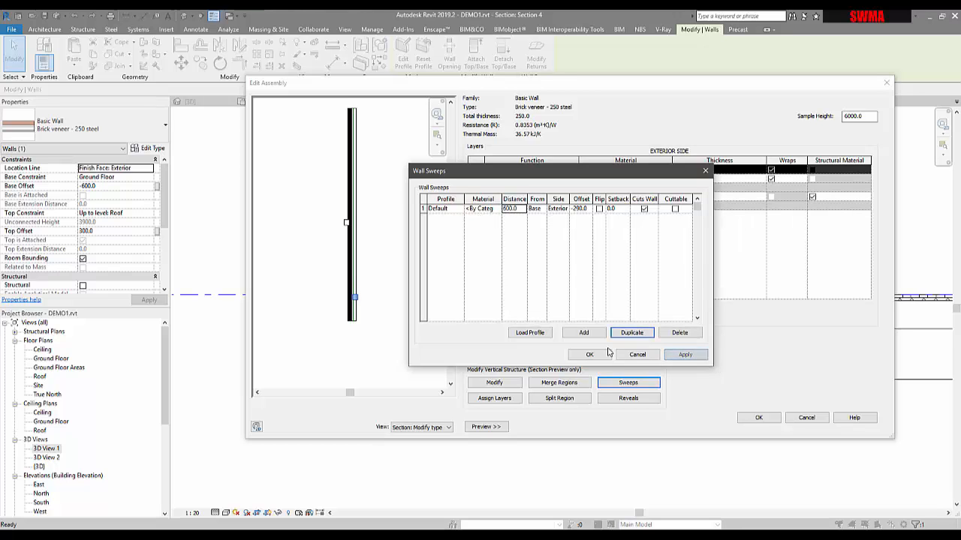
pyautogui.click(597, 356)
pyautogui.click(762, 418)
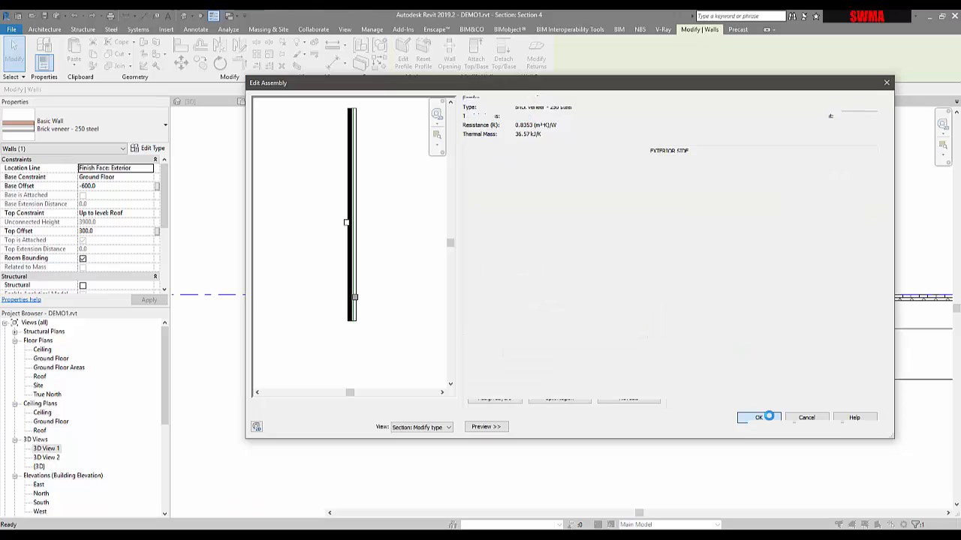
pyautogui.click(859, 426)
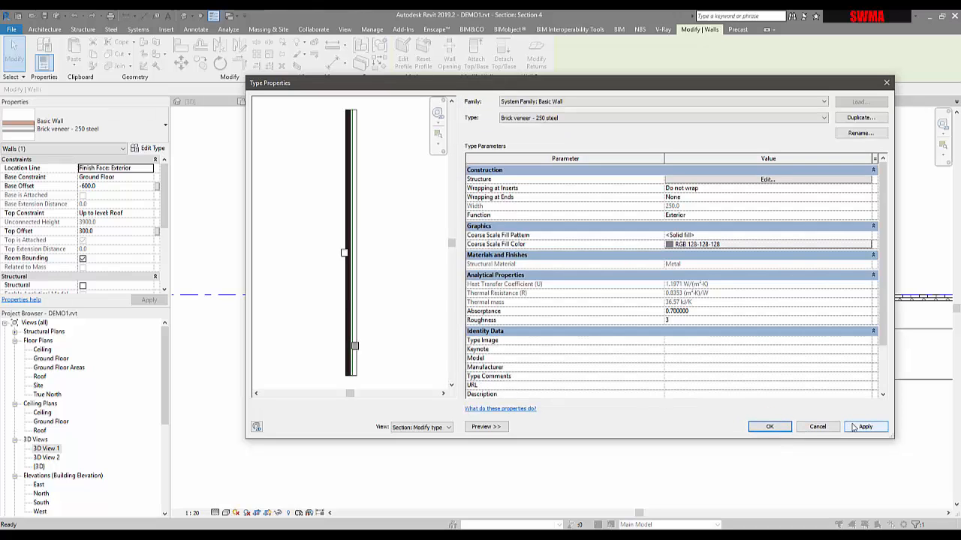
pyautogui.click(770, 427)
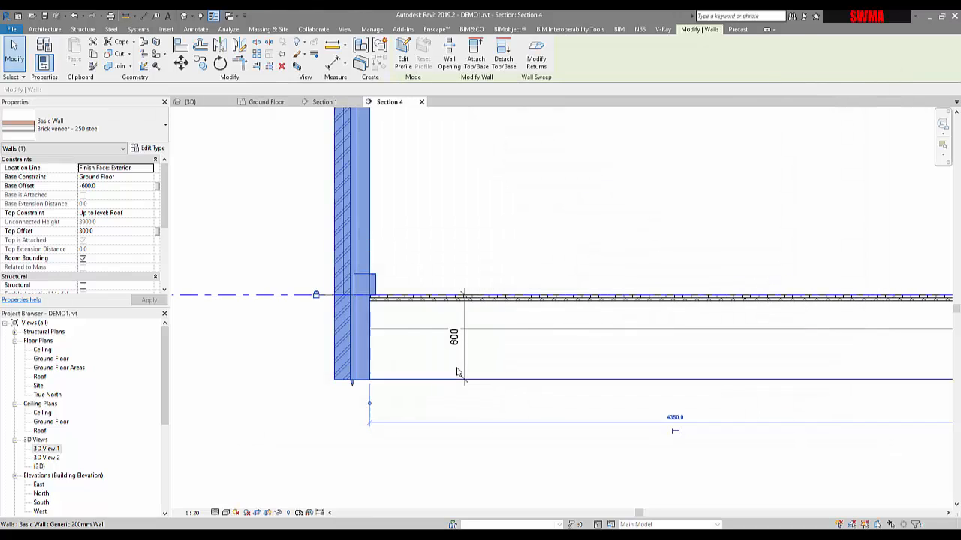
pyautogui.click(304, 374)
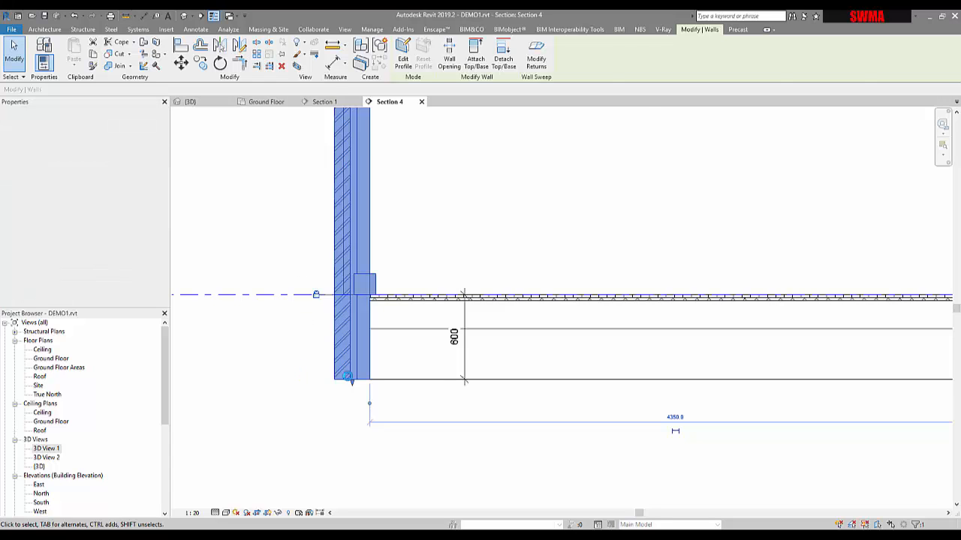
pyautogui.scroll(-3, 348, 375)
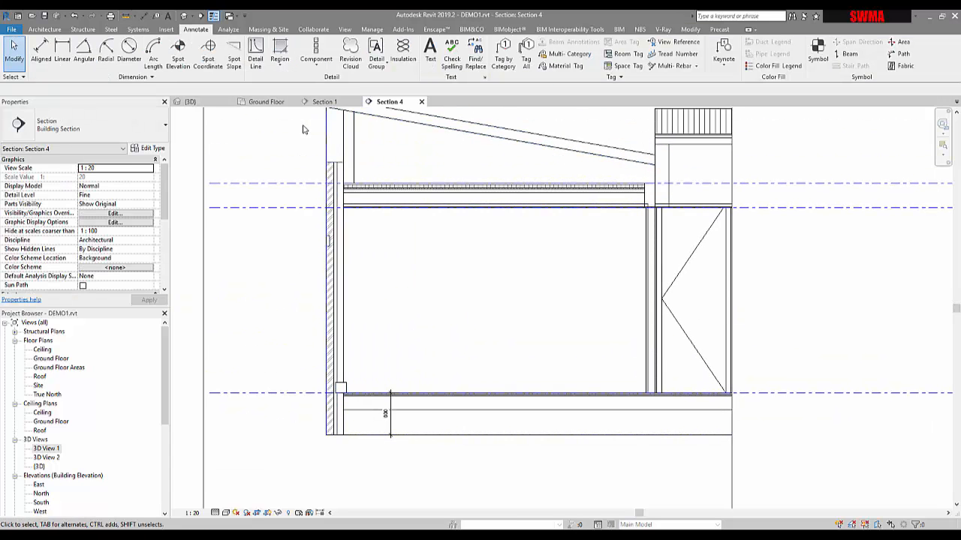
# - Examine the brick veneer wall's horizontal sweep and reveal bands at the building corner in the 3D view
pyautogui.click(272, 102)
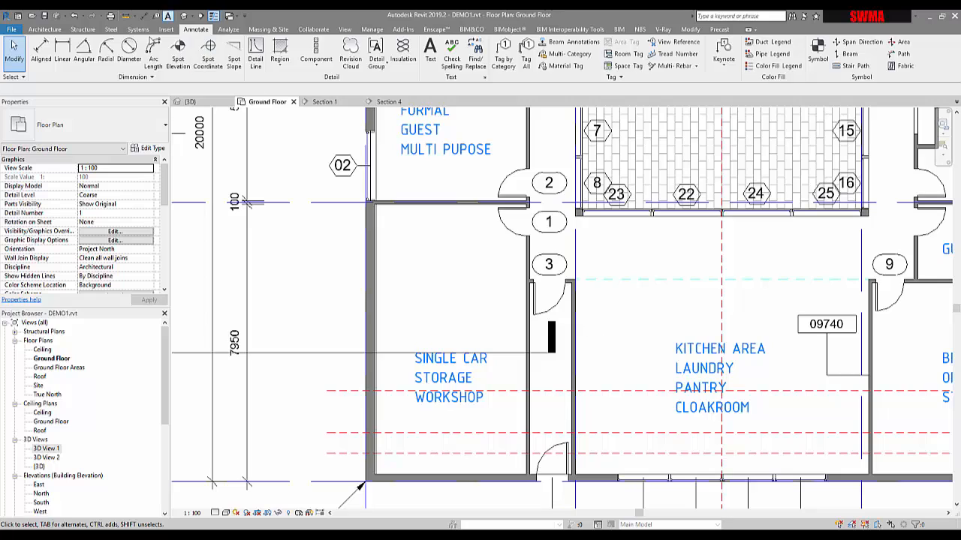
pyautogui.click(190, 101)
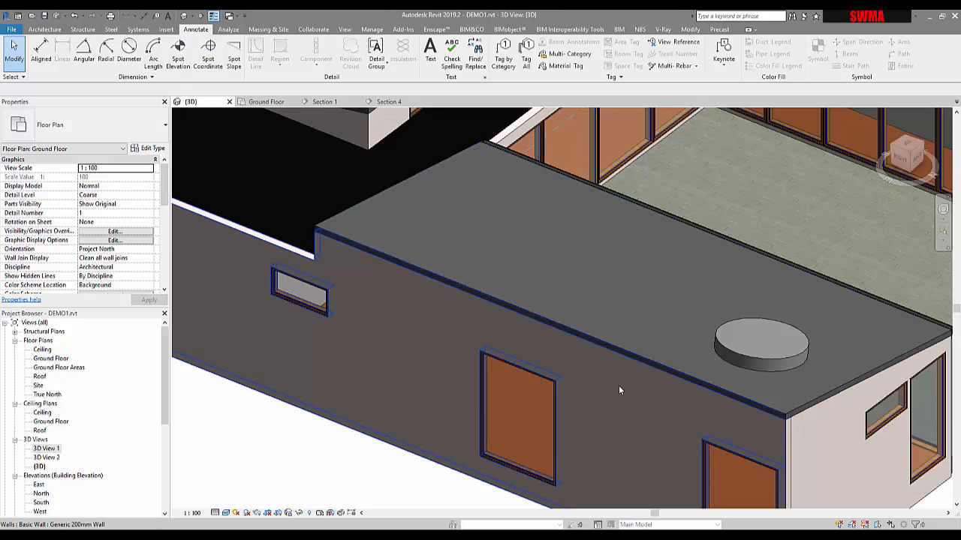
pyautogui.keyDown('shift'); pyautogui.moveTo(697, 367); pyautogui.dragTo(603, 272, button='middle'); pyautogui.keyUp('shift')
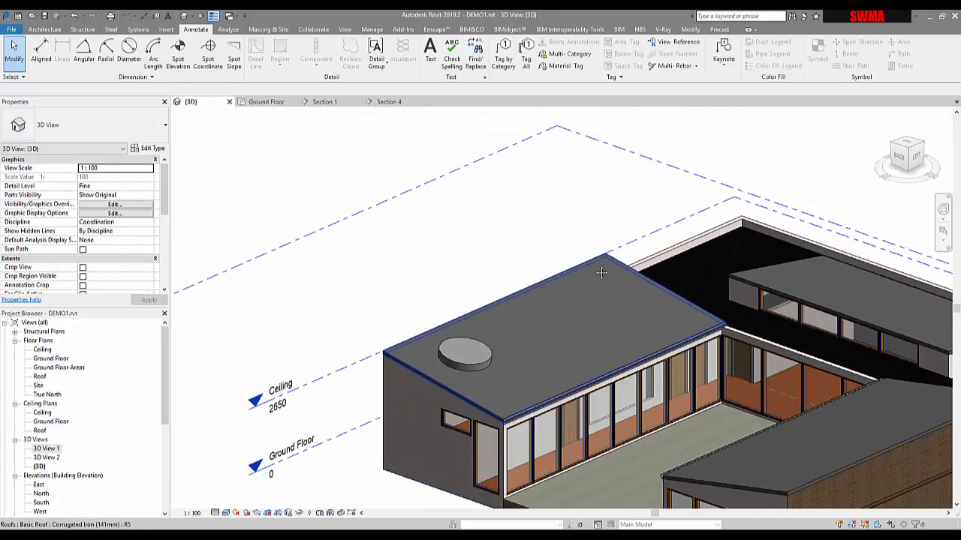
pyautogui.moveTo(893, 487); pyautogui.dragTo(732, 311, button='middle')
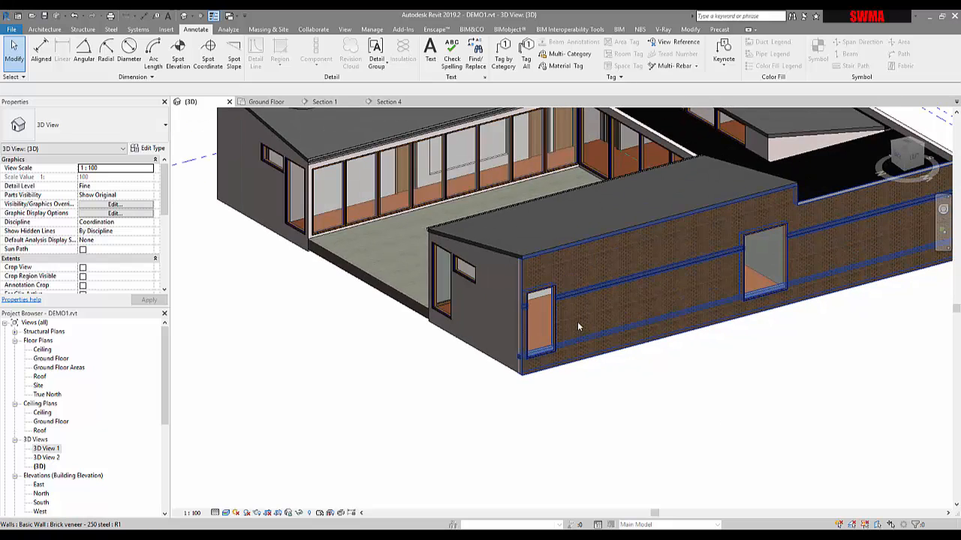
pyautogui.scroll(5, 578, 321)
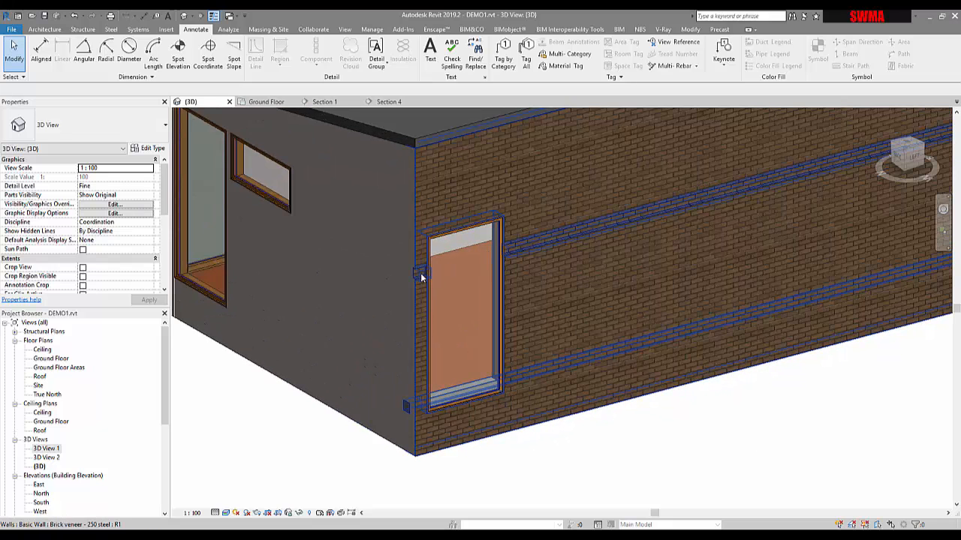
# - Inspect the projecting sweep and cut reveal ends at the wall corner, including from the adjoining side of the building
pyautogui.keyDown('shift'); pyautogui.moveTo(574, 479); pyautogui.dragTo(590, 413, button='middle'); pyautogui.keyUp('shift')
pyautogui.scroll(3, 650, 371)
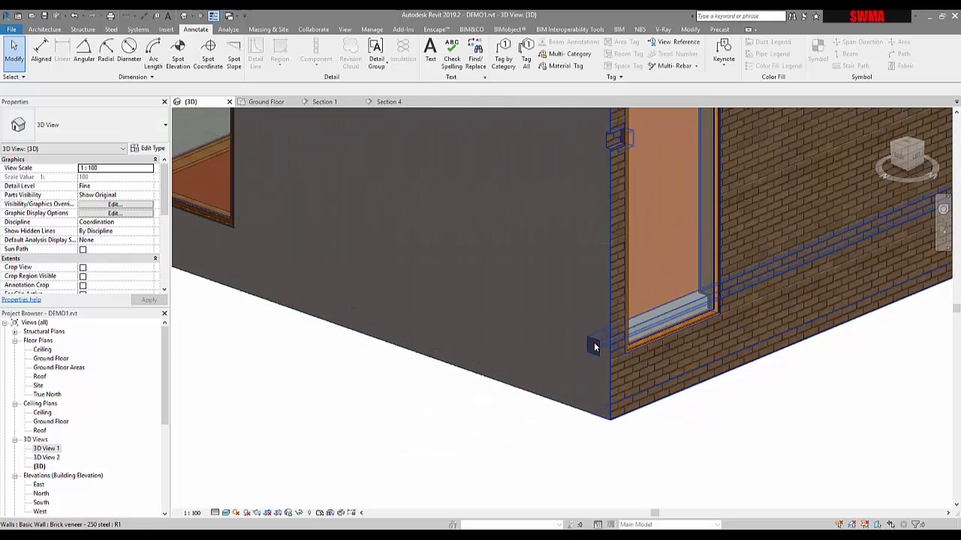
pyautogui.scroll(-3, 662, 406)
pyautogui.keyDown('shift'); pyautogui.moveTo(729, 403); pyautogui.dragTo(640, 416, button='middle'); pyautogui.keyUp('shift')
pyautogui.scroll(2, 715, 406)
pyautogui.scroll(-2, 715, 406)
pyautogui.scroll(-3, 640, 417)
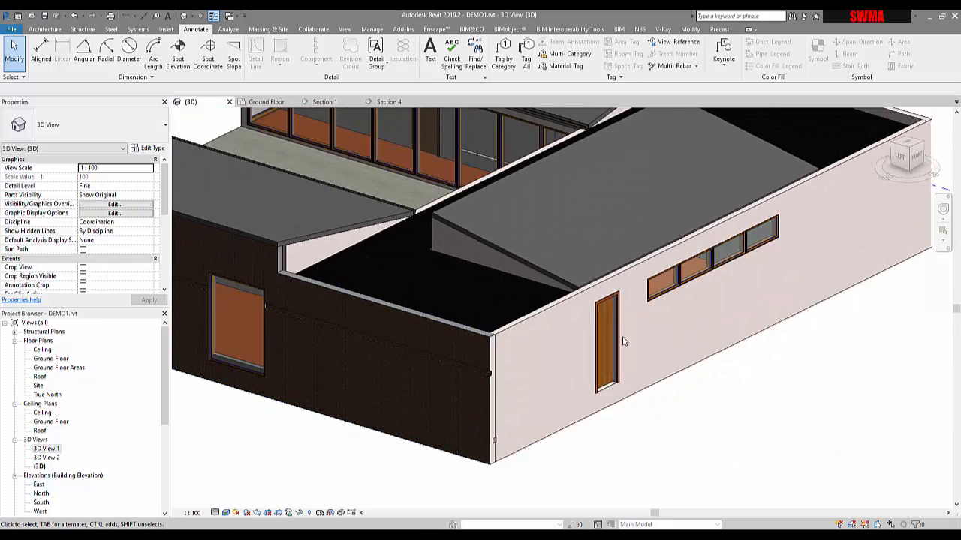
# - Create a perspective camera view from the Living Room's door 4 in the Ground Floor plan toward the opposite outer corner and change its visual style
pyautogui.click(258, 102)
pyautogui.scroll(-3, 458, 368)
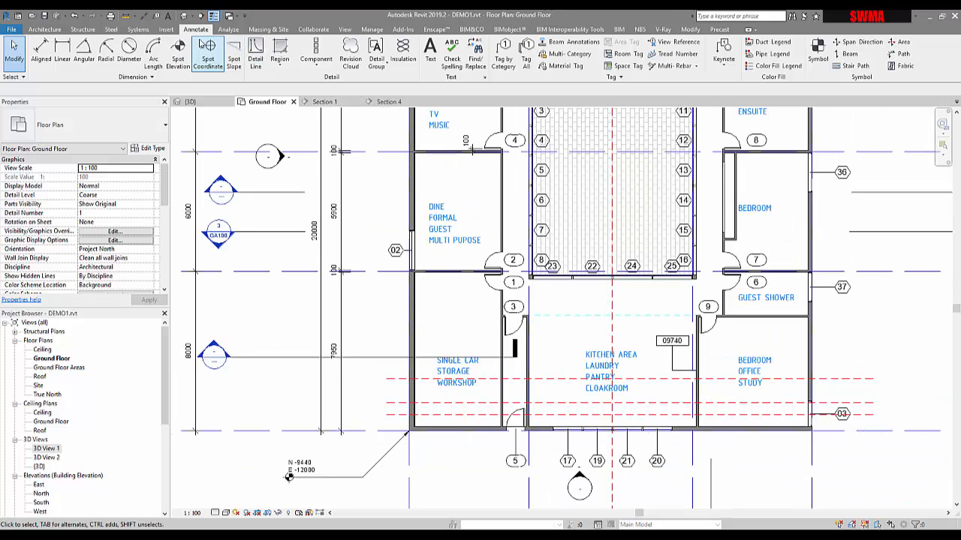
pyautogui.click(192, 18)
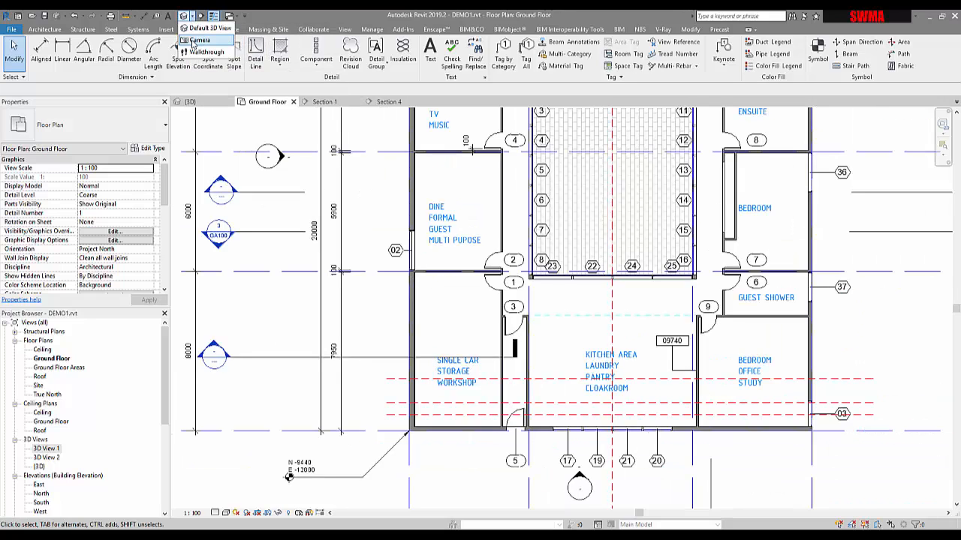
pyautogui.click(201, 40)
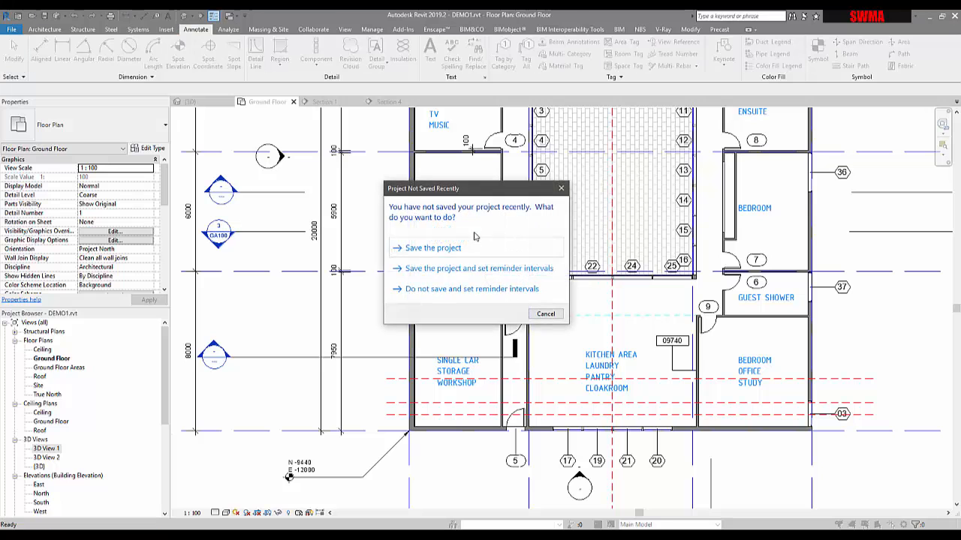
pyautogui.click(546, 314)
pyautogui.moveTo(490, 214); pyautogui.dragTo(495, 351, button='middle')
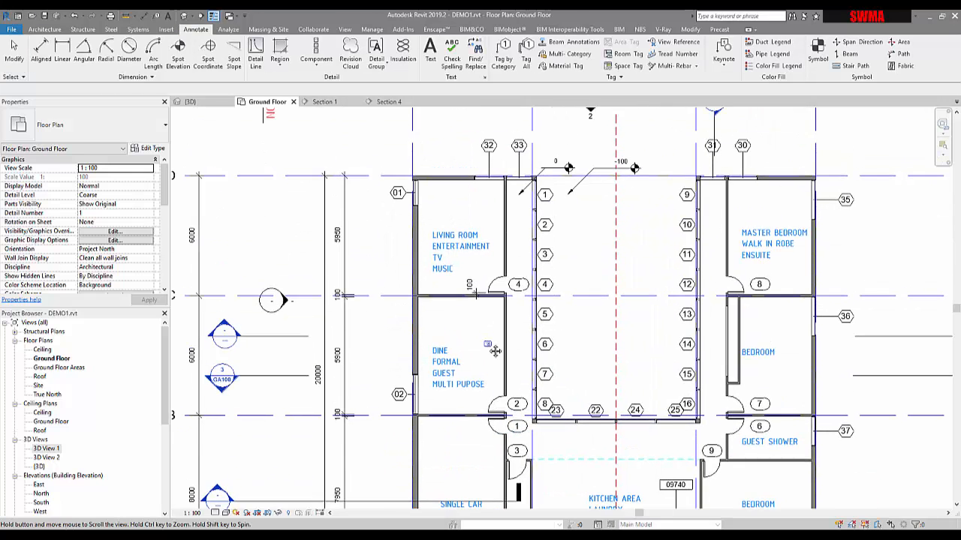
pyautogui.scroll(5, 481, 307)
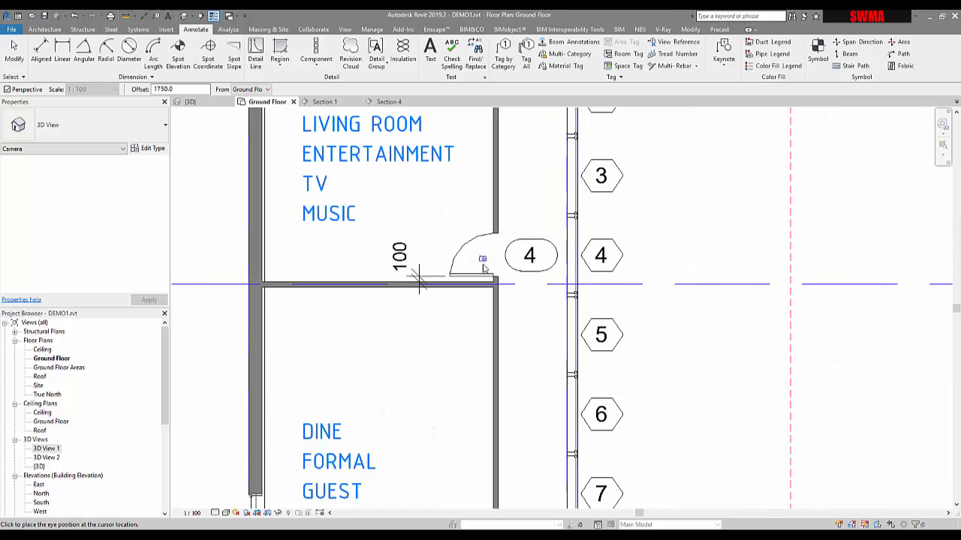
pyautogui.scroll(-4, 421, 248)
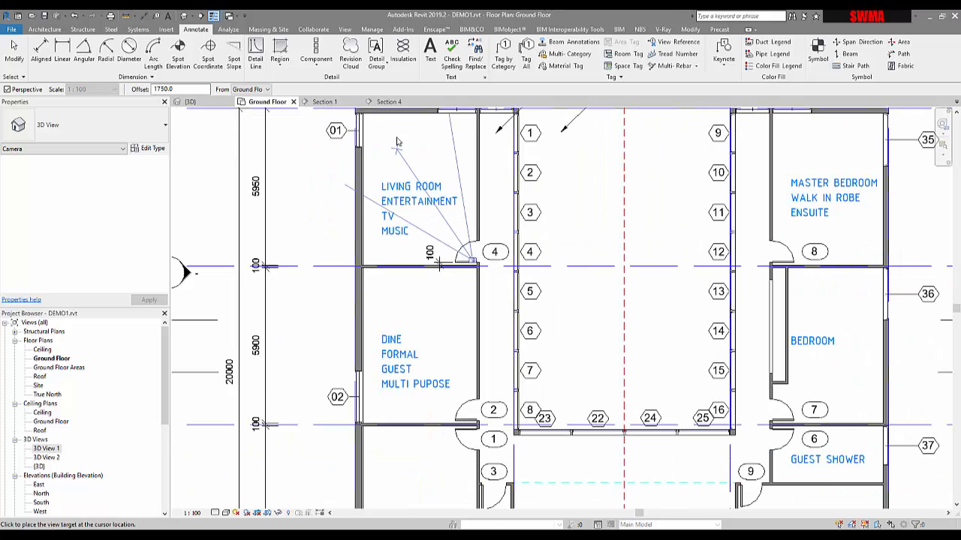
pyautogui.scroll(-2, 425, 246)
pyautogui.moveTo(426, 247); pyautogui.dragTo(469, 335, button='middle')
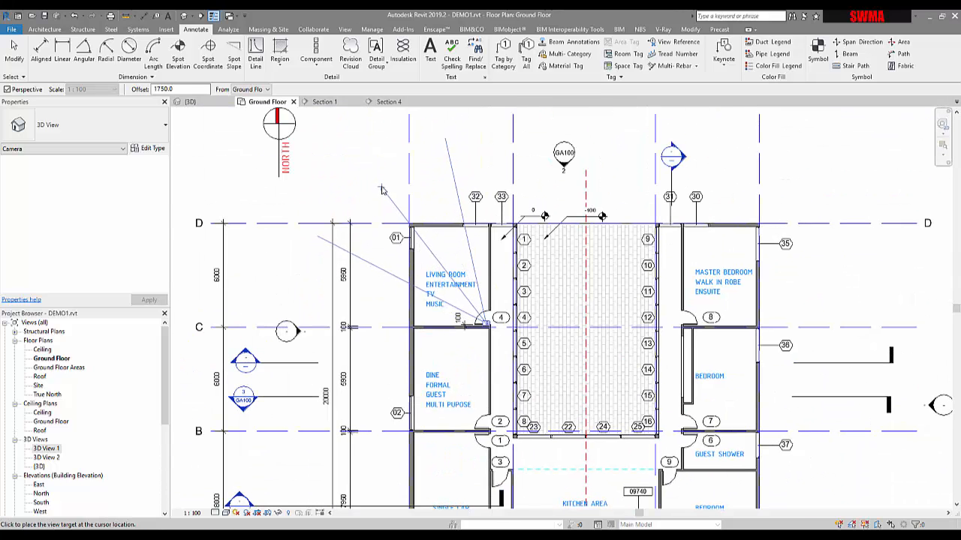
pyautogui.click(381, 186)
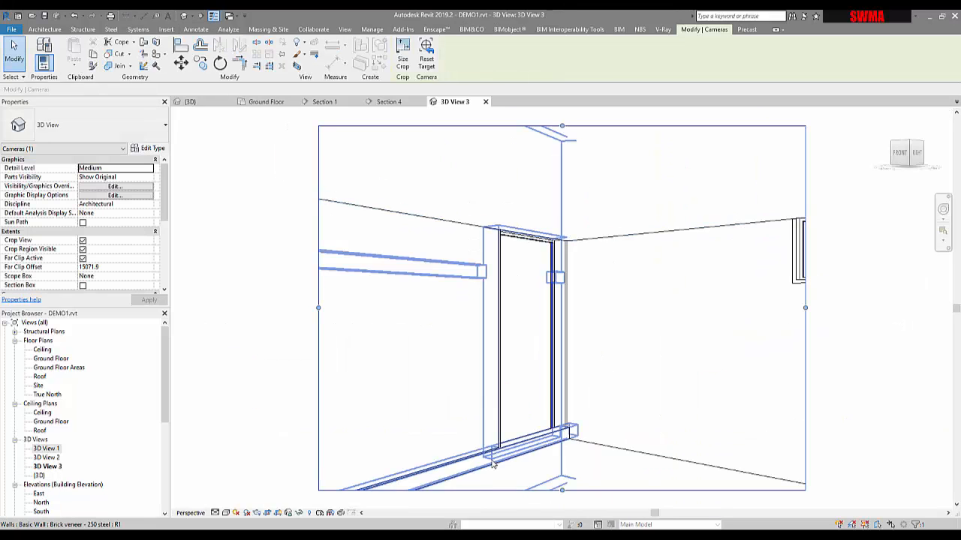
pyautogui.click(226, 514)
pyautogui.click(242, 493)
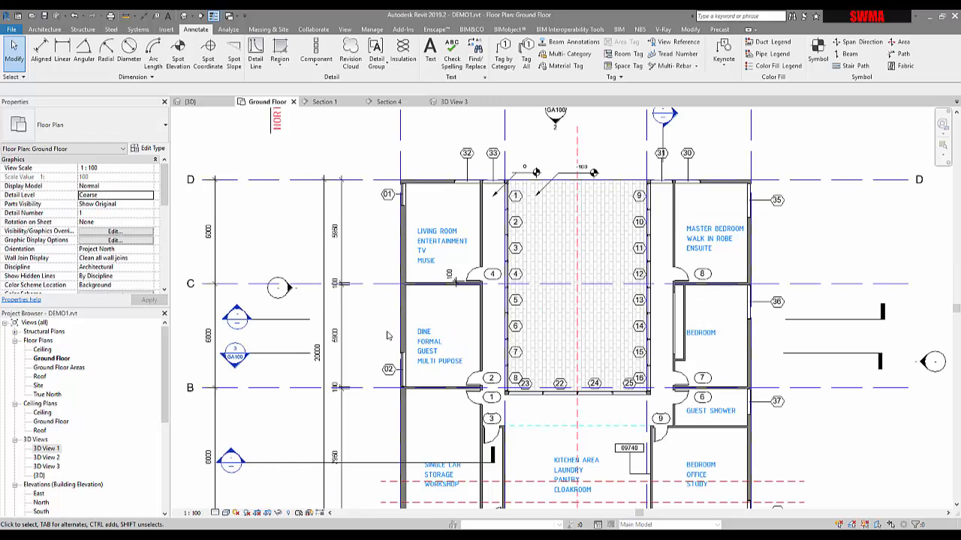
# - Inspect the corner between the brick veneer wall and the plain end wall in the default 3D view
pyautogui.click(210, 103)
pyautogui.keyDown('shift'); pyautogui.moveTo(508, 367); pyautogui.dragTo(528, 375, button='middle'); pyautogui.keyUp('shift')
pyautogui.moveTo(678, 351); pyautogui.dragTo(483, 368, button='middle')
pyautogui.scroll(2, 662, 395)
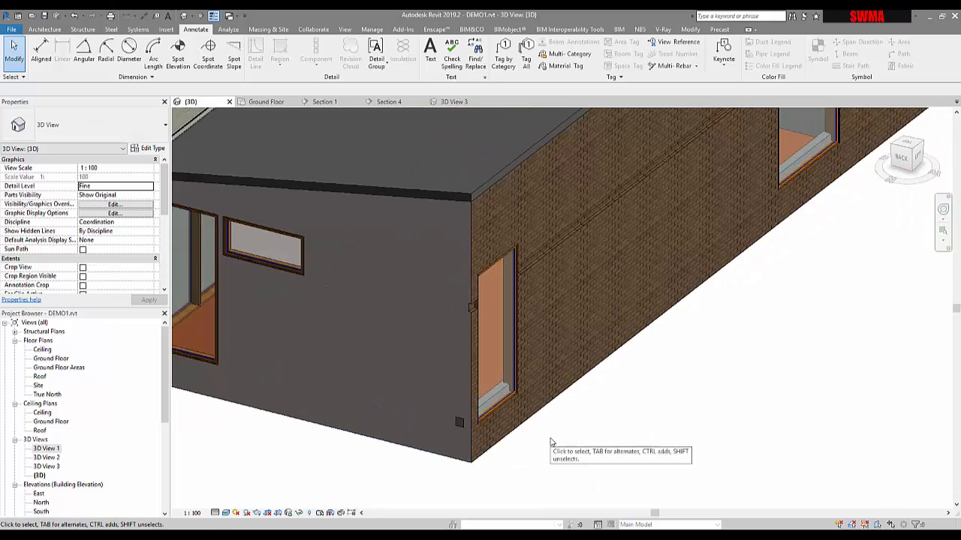
pyautogui.scroll(-3, 550, 443)
pyautogui.keyDown('shift'); pyautogui.moveTo(576, 409); pyautogui.dragTo(635, 411, button='middle'); pyautogui.keyUp('shift')
pyautogui.scroll(-2, 608, 410)
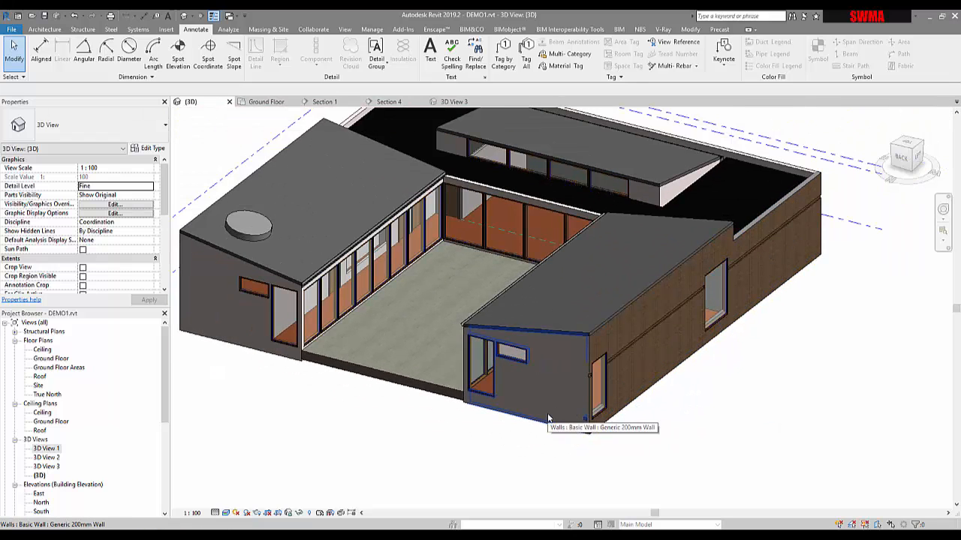
# - Change all instances of the Generic 200mm Wall to Brick veneer - 250 steel, removing the unsatisfied constraints
pyautogui.click(548, 418)
pyautogui.rightClick(548, 416)
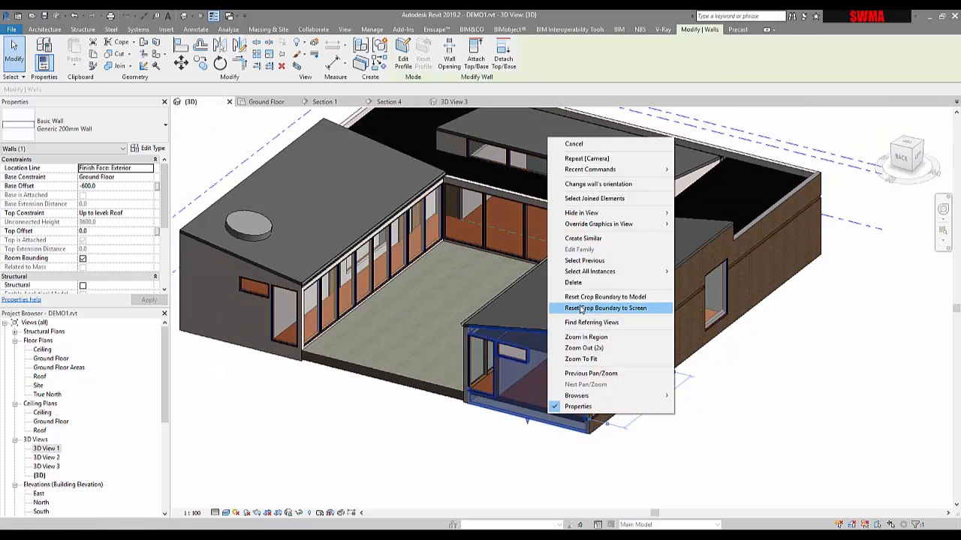
pyautogui.moveTo(587, 275)
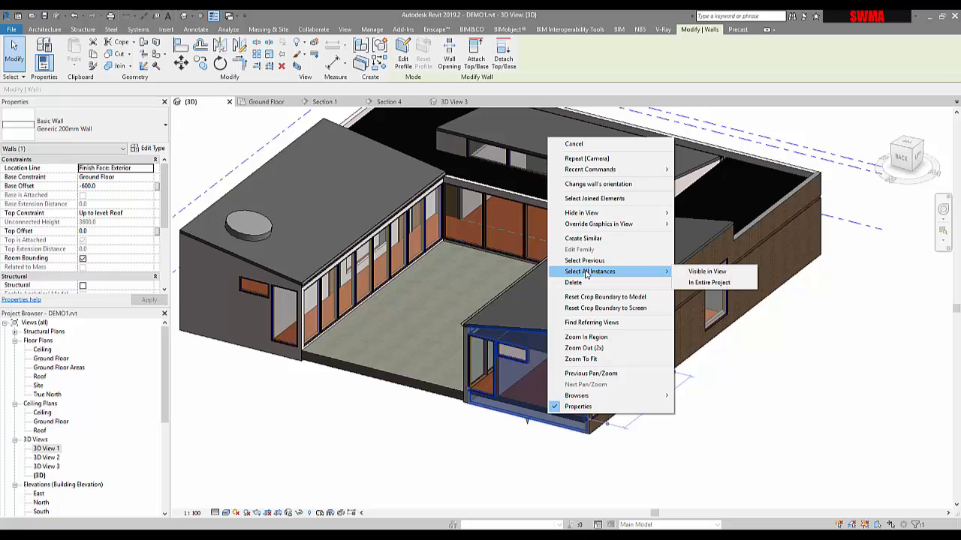
pyautogui.click(689, 279)
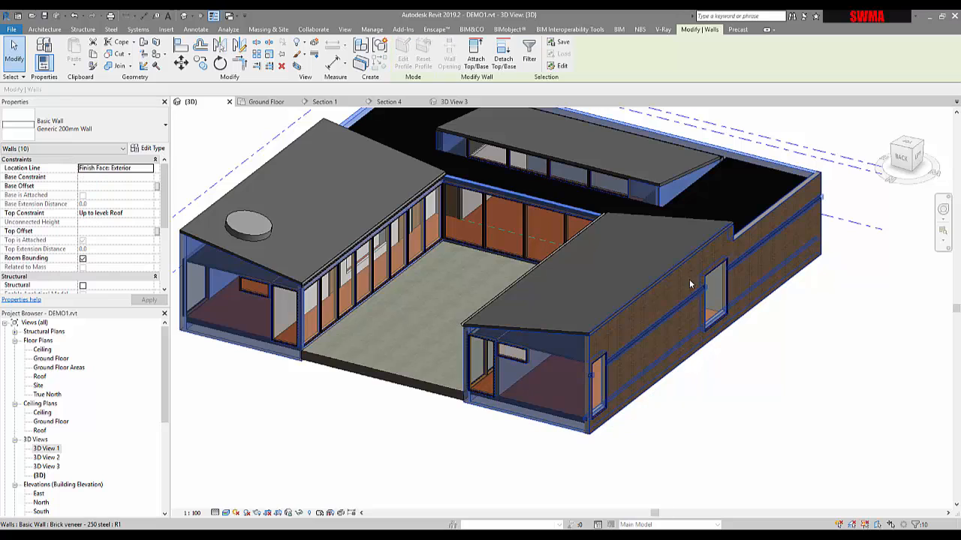
pyautogui.click(68, 128)
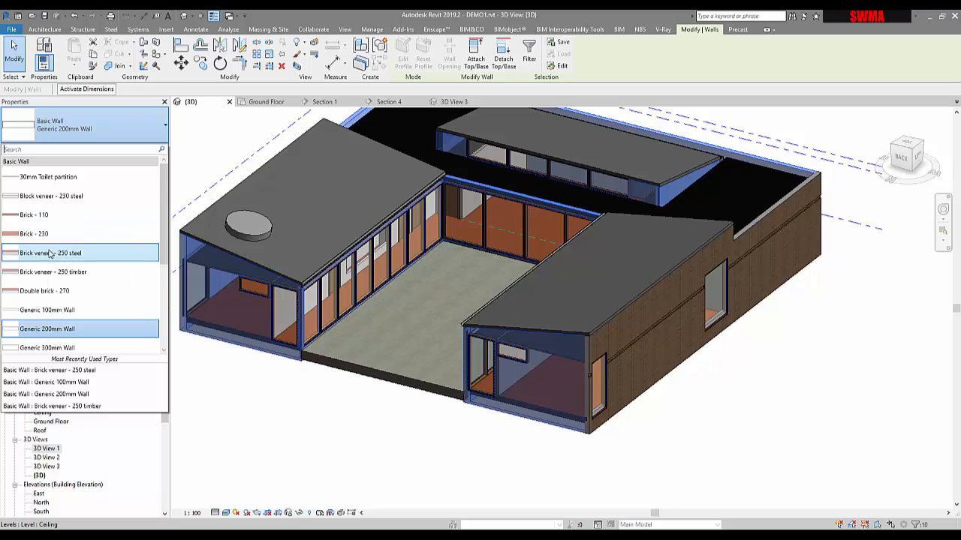
pyautogui.click(50, 254)
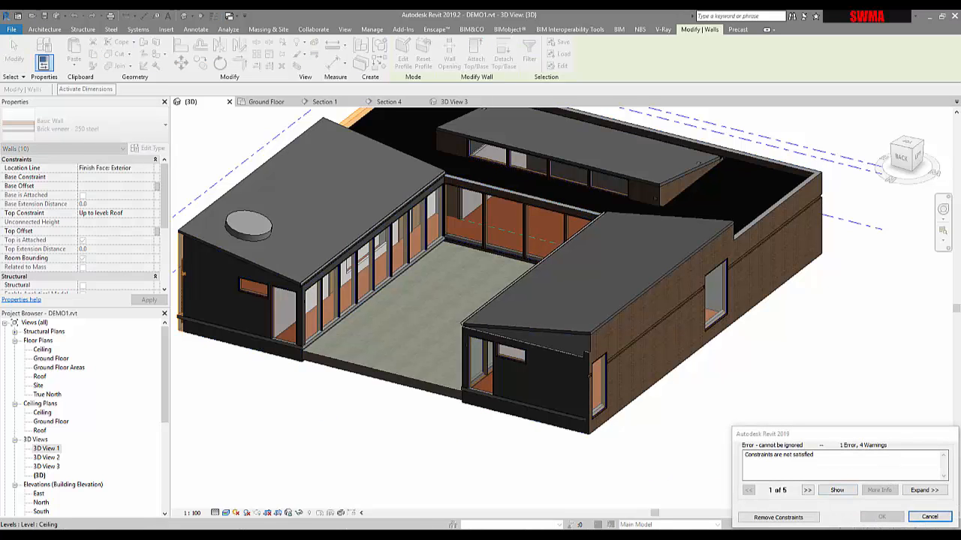
pyautogui.click(780, 518)
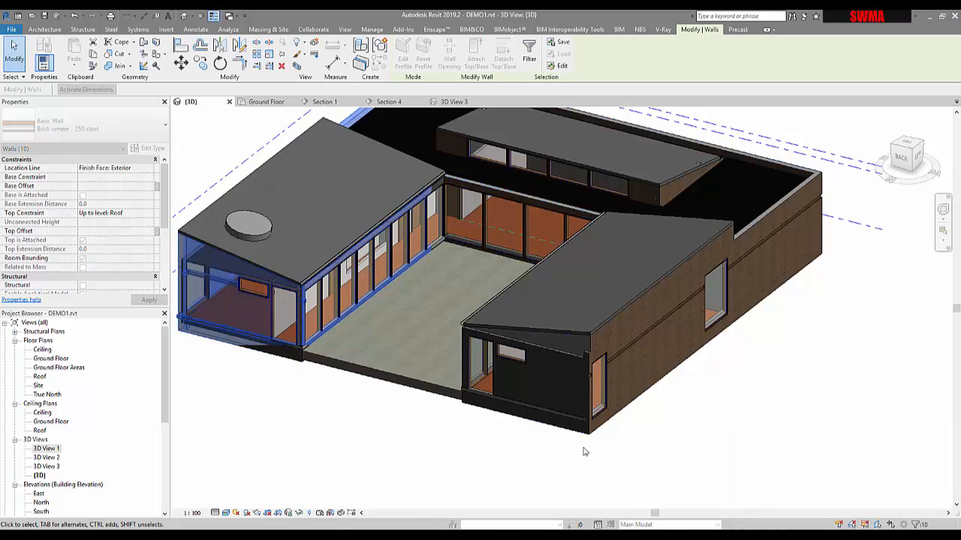
pyautogui.click(608, 463)
# - Flip the two end walls facing the courtyard opening so their brick side faces outward
pyautogui.scroll(4, 566, 413)
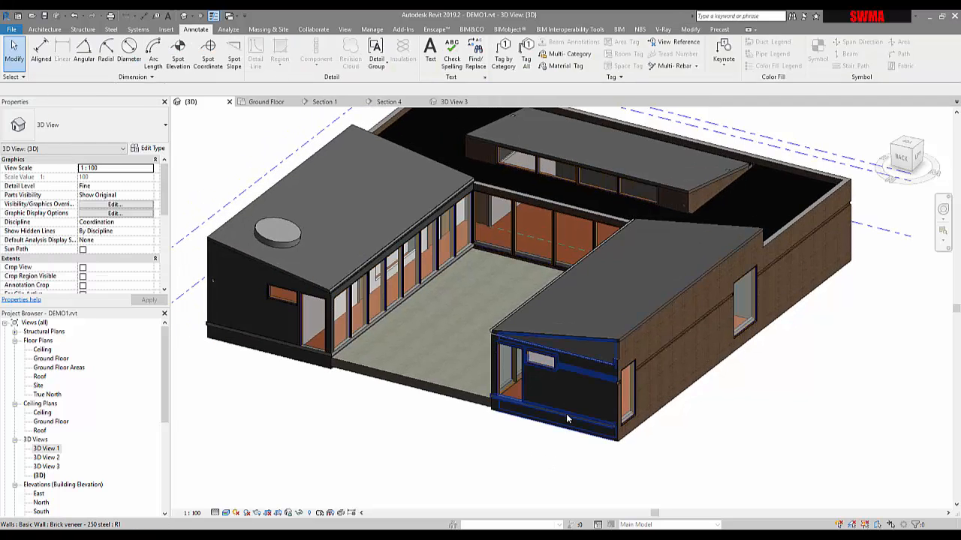
pyautogui.click(581, 370)
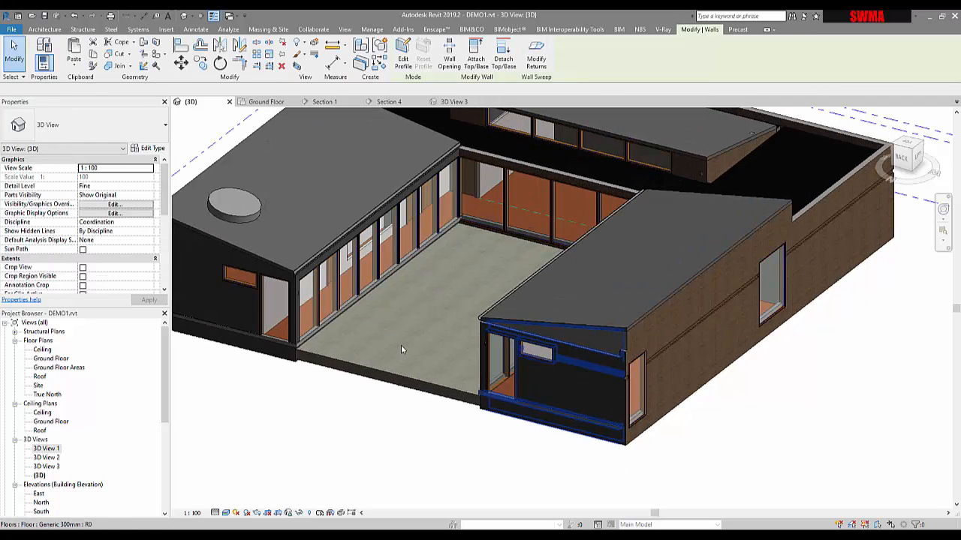
pyautogui.keyDown('ctrl'); pyautogui.click(244, 307); pyautogui.keyUp('ctrl')
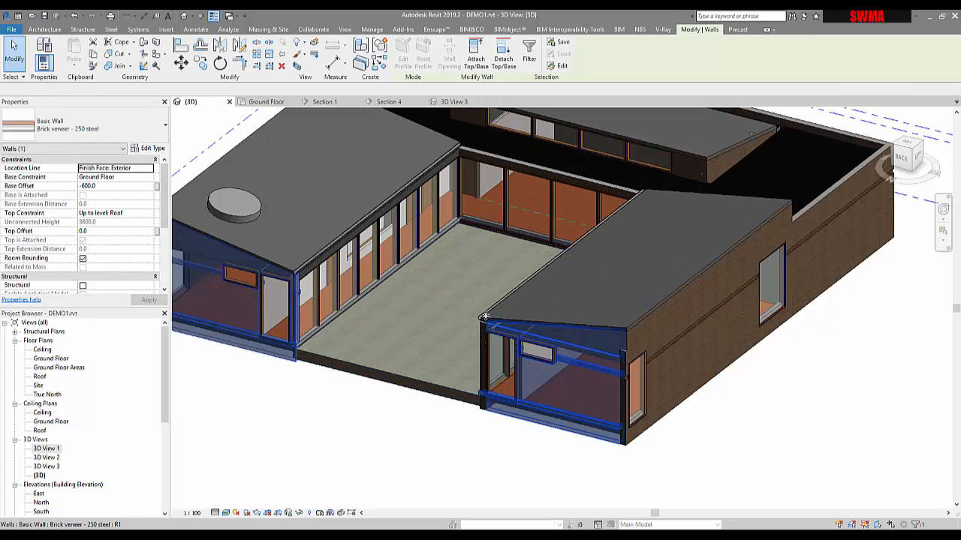
pyautogui.click(491, 466)
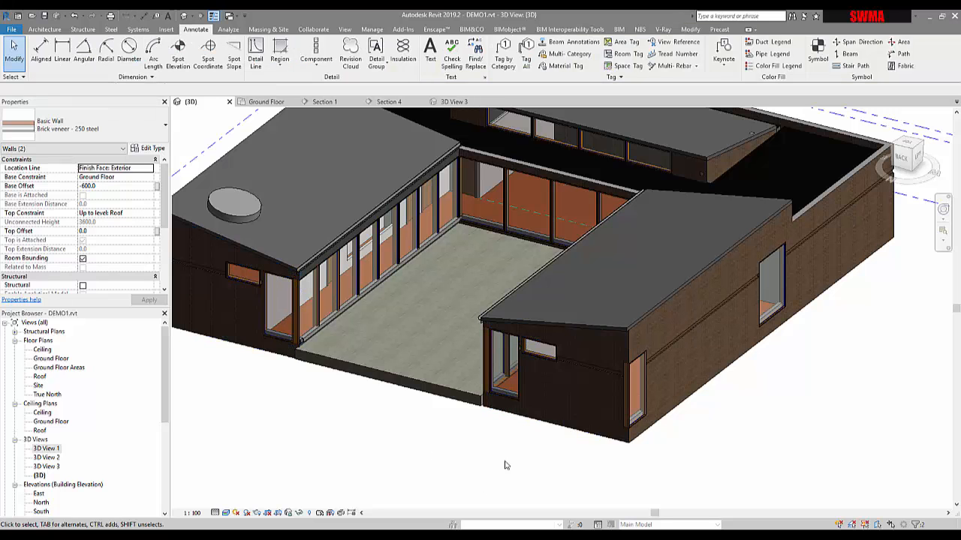
# - Examine the sweep and reveal bands on the flipped end walls and around the whole building in 3D
pyautogui.scroll(3, 598, 421)
pyautogui.scroll(3, 529, 310)
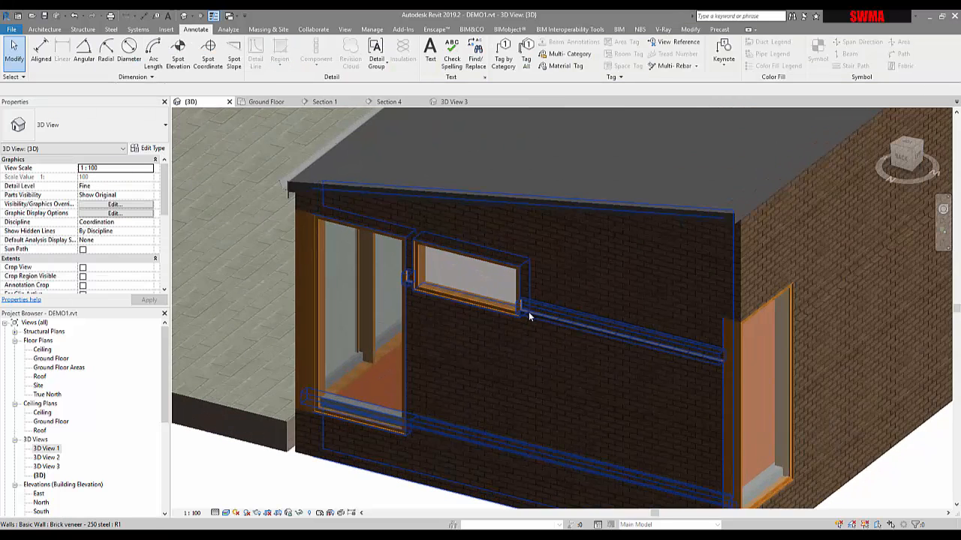
pyautogui.moveTo(575, 341); pyautogui.dragTo(614, 327, button='middle')
pyautogui.scroll(-3, 614, 328)
pyautogui.keyDown('shift'); pyautogui.moveTo(616, 399); pyautogui.dragTo(578, 402, button='middle'); pyautogui.keyUp('shift')
pyautogui.scroll(-2, 578, 402)
pyautogui.scroll(-4, 578, 405)
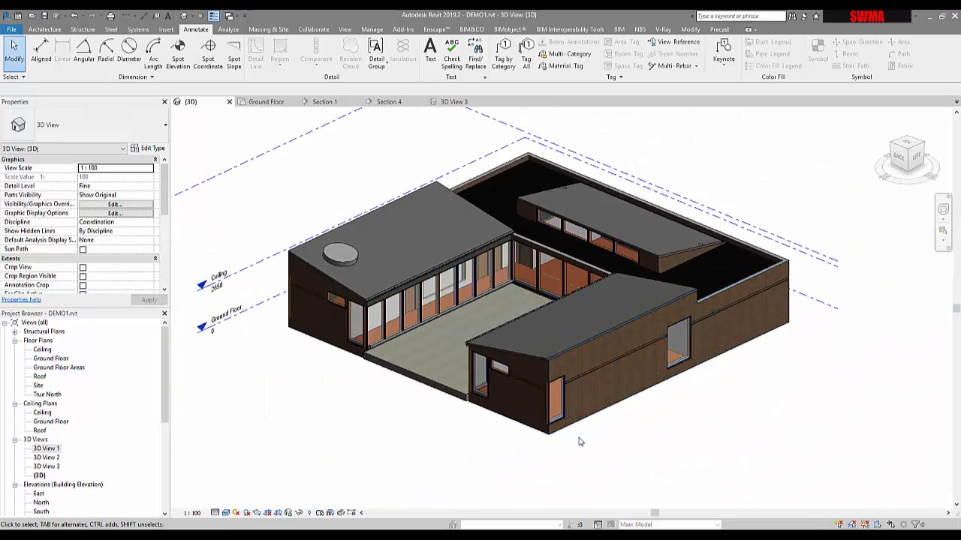
pyautogui.scroll(1, 579, 441)
pyautogui.keyDown('shift'); pyautogui.moveTo(579, 440); pyautogui.dragTo(597, 447, button='middle'); pyautogui.keyUp('shift')
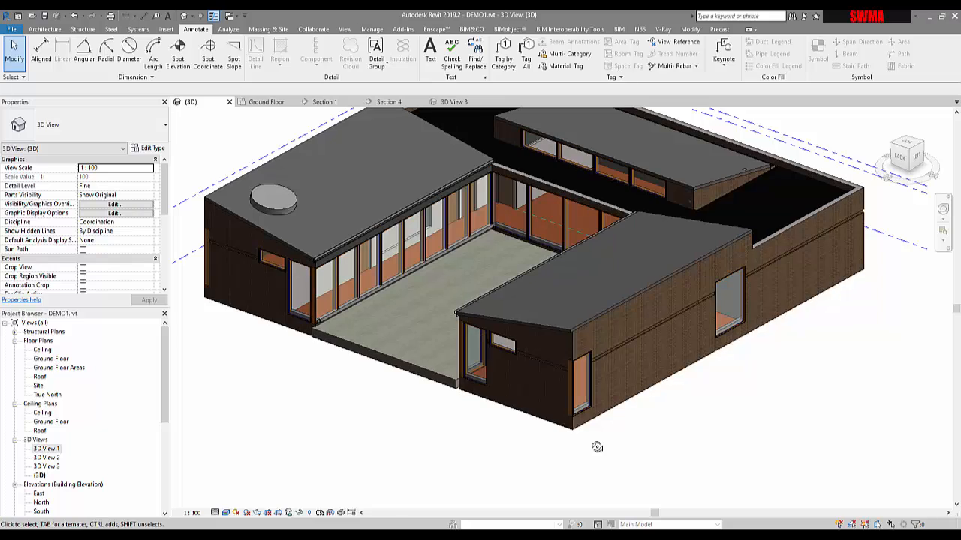